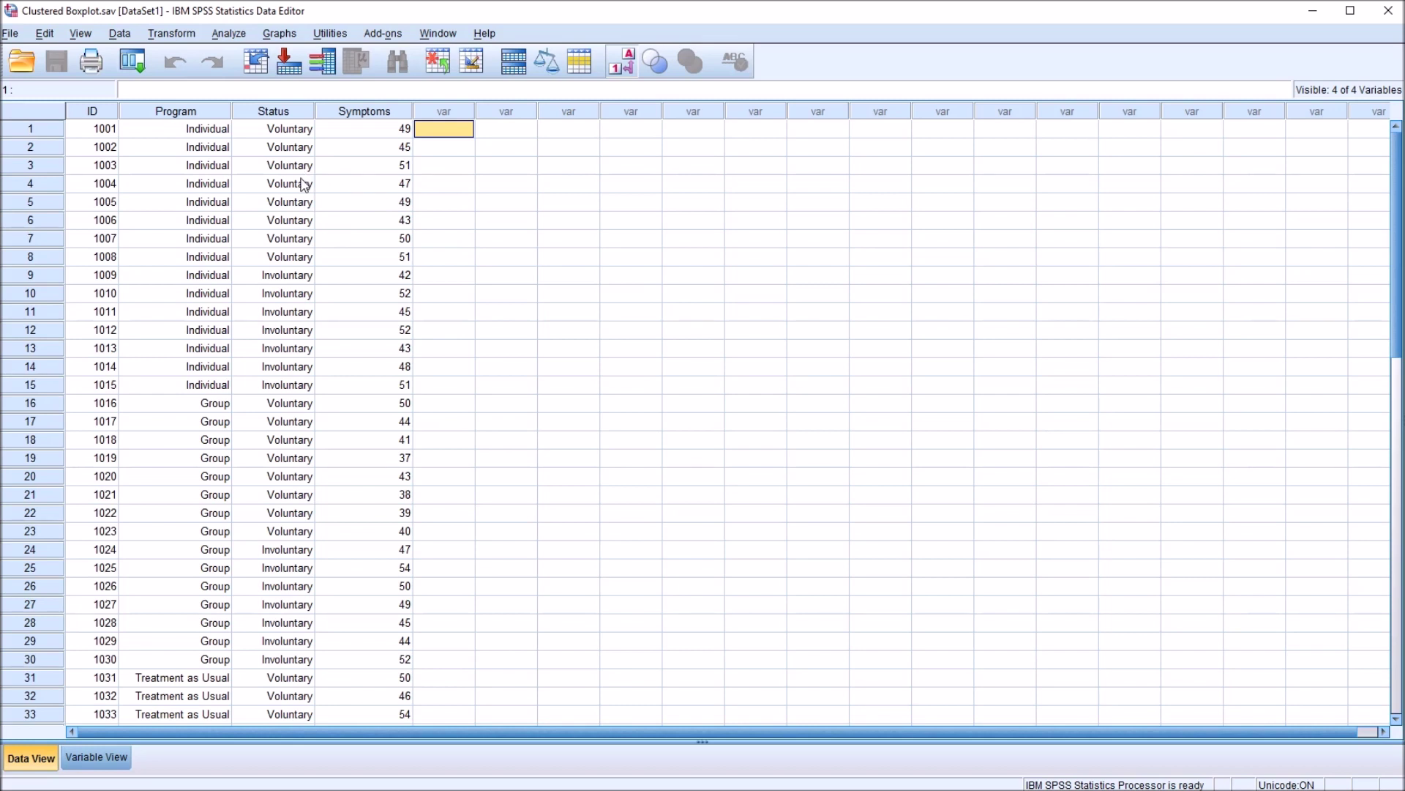
Review the Program, Status and Symptoms columns, confirming Program codes 1 and 2 in rows 16 and 31.
click(195, 111)
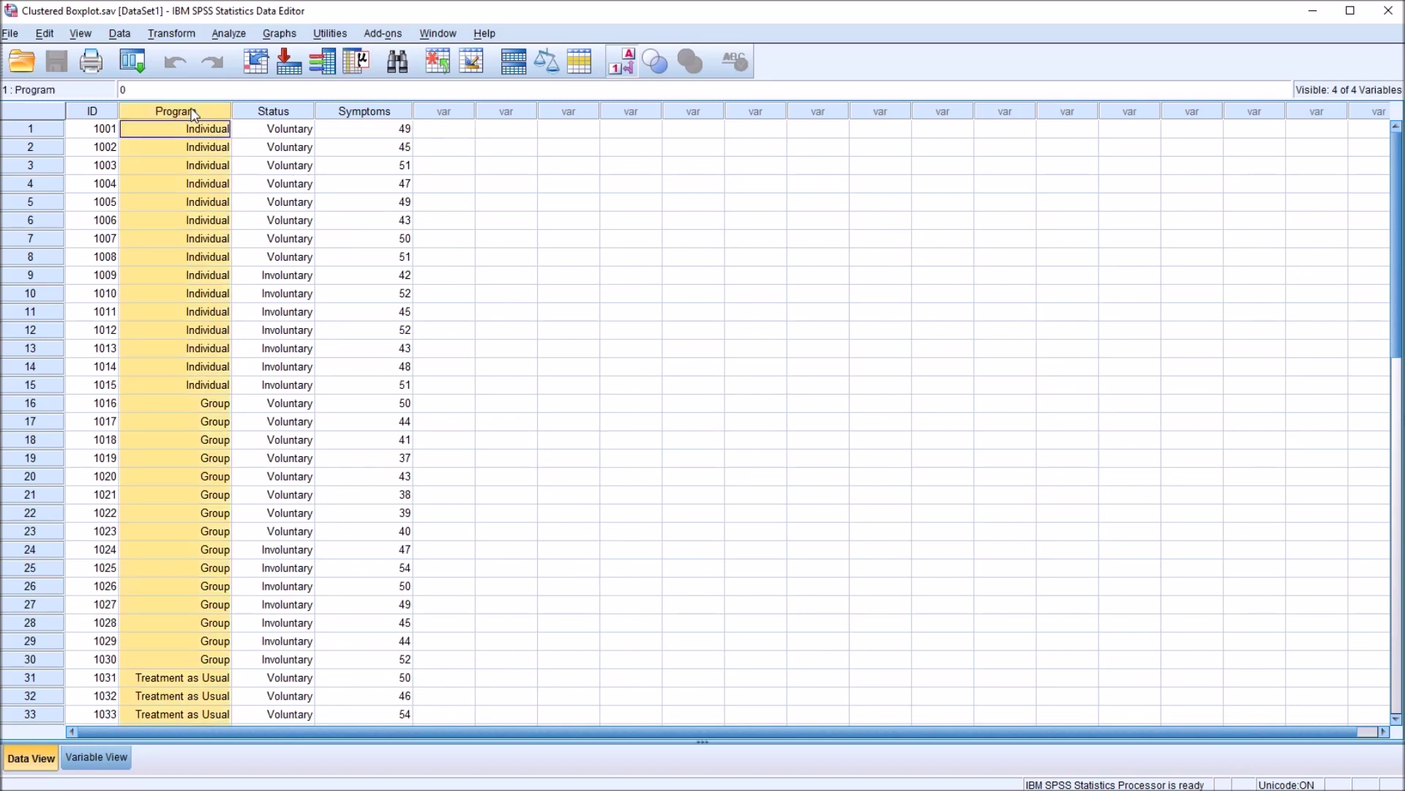
click(253, 114)
click(210, 113)
click(254, 113)
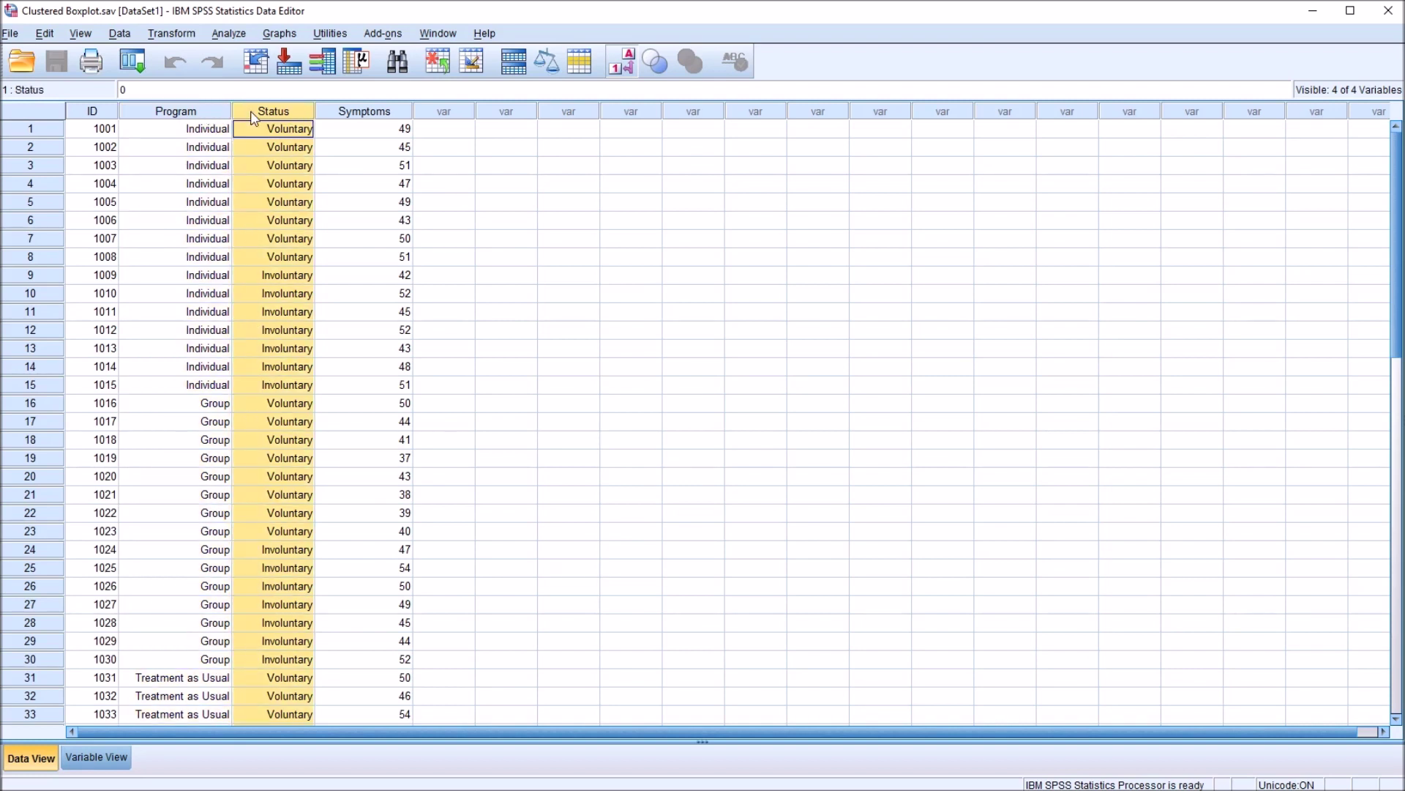
click(343, 114)
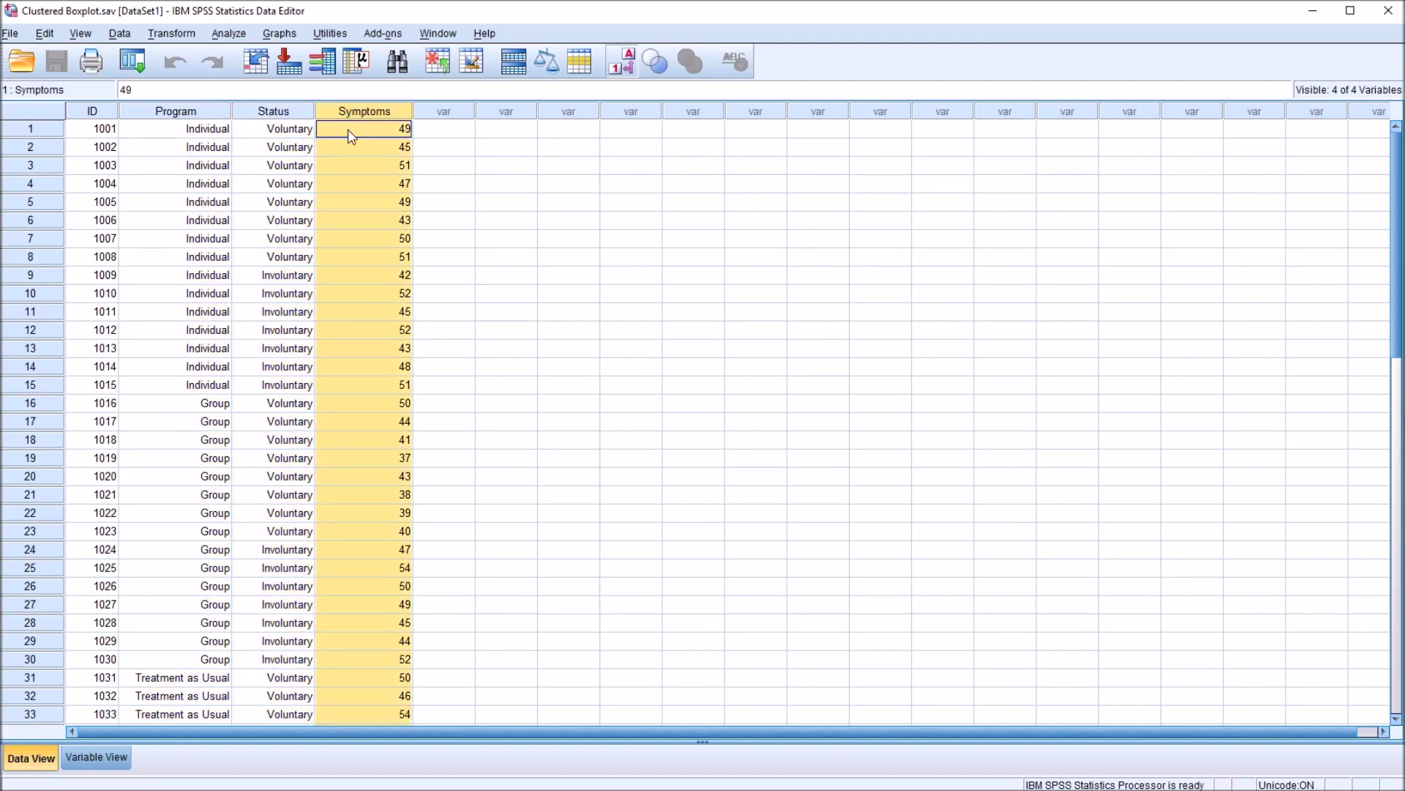
click(185, 114)
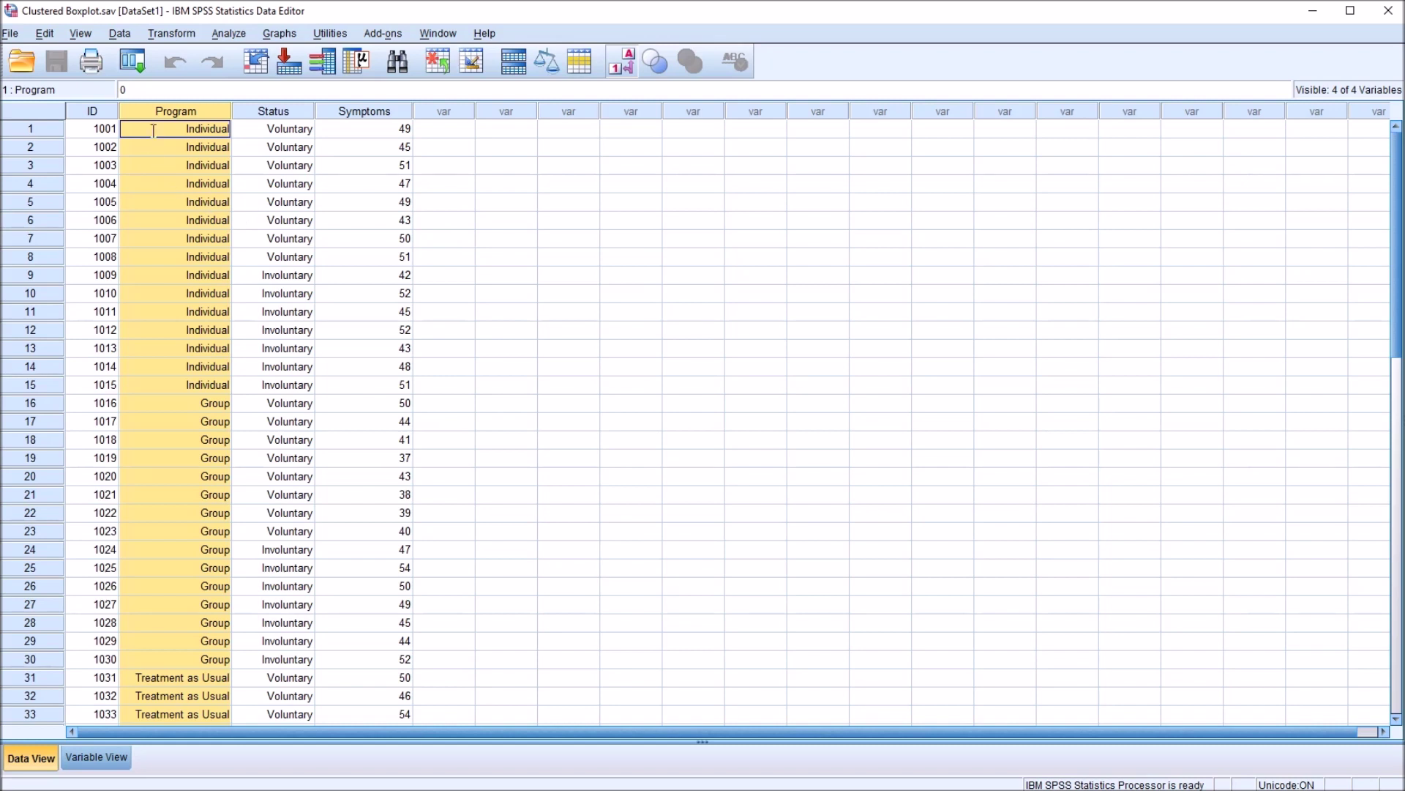
click(154, 130)
click(190, 412)
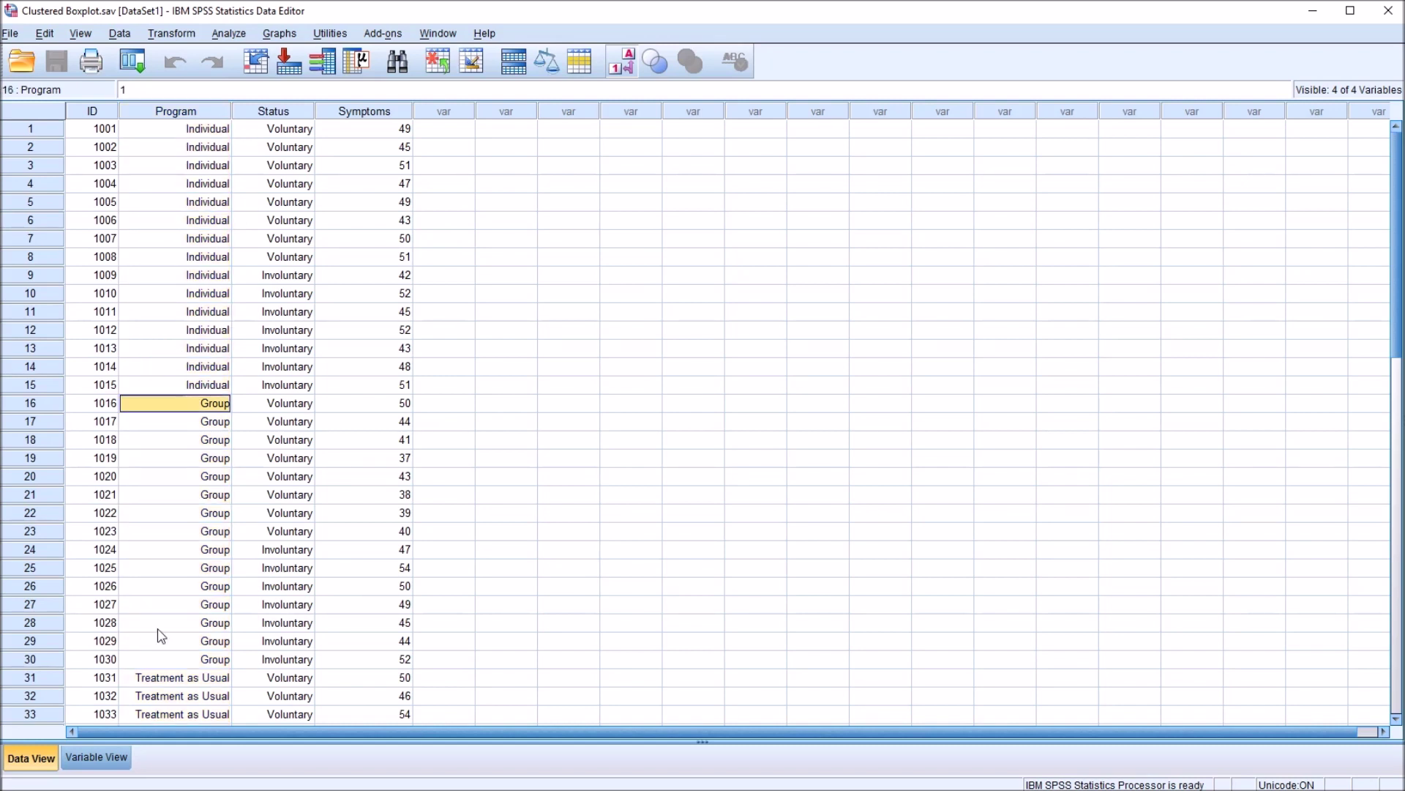
click(160, 677)
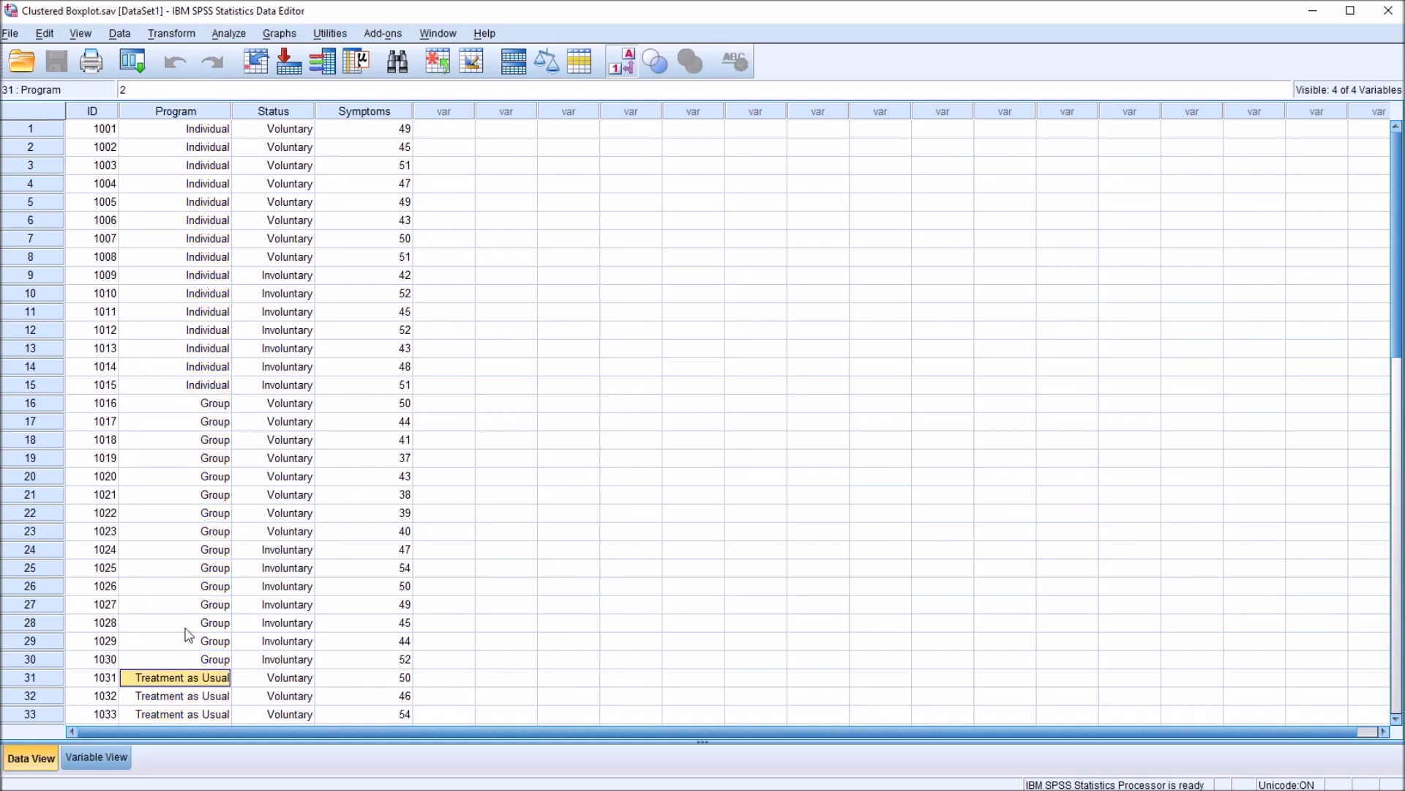
Check the Status coding, with row 9 coded 1, and look over the Program and Symptoms columns.
click(265, 118)
double_click(262, 134)
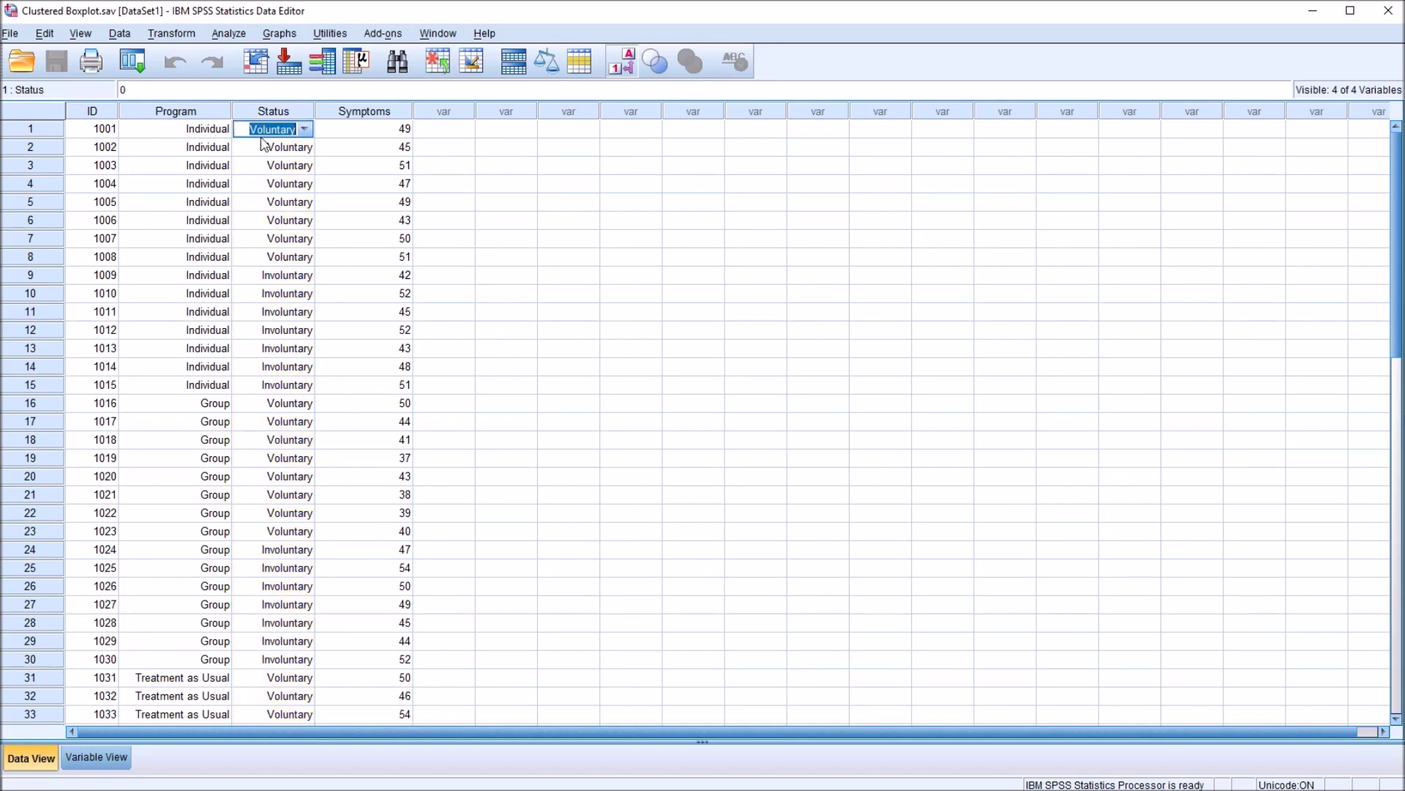
click(264, 276)
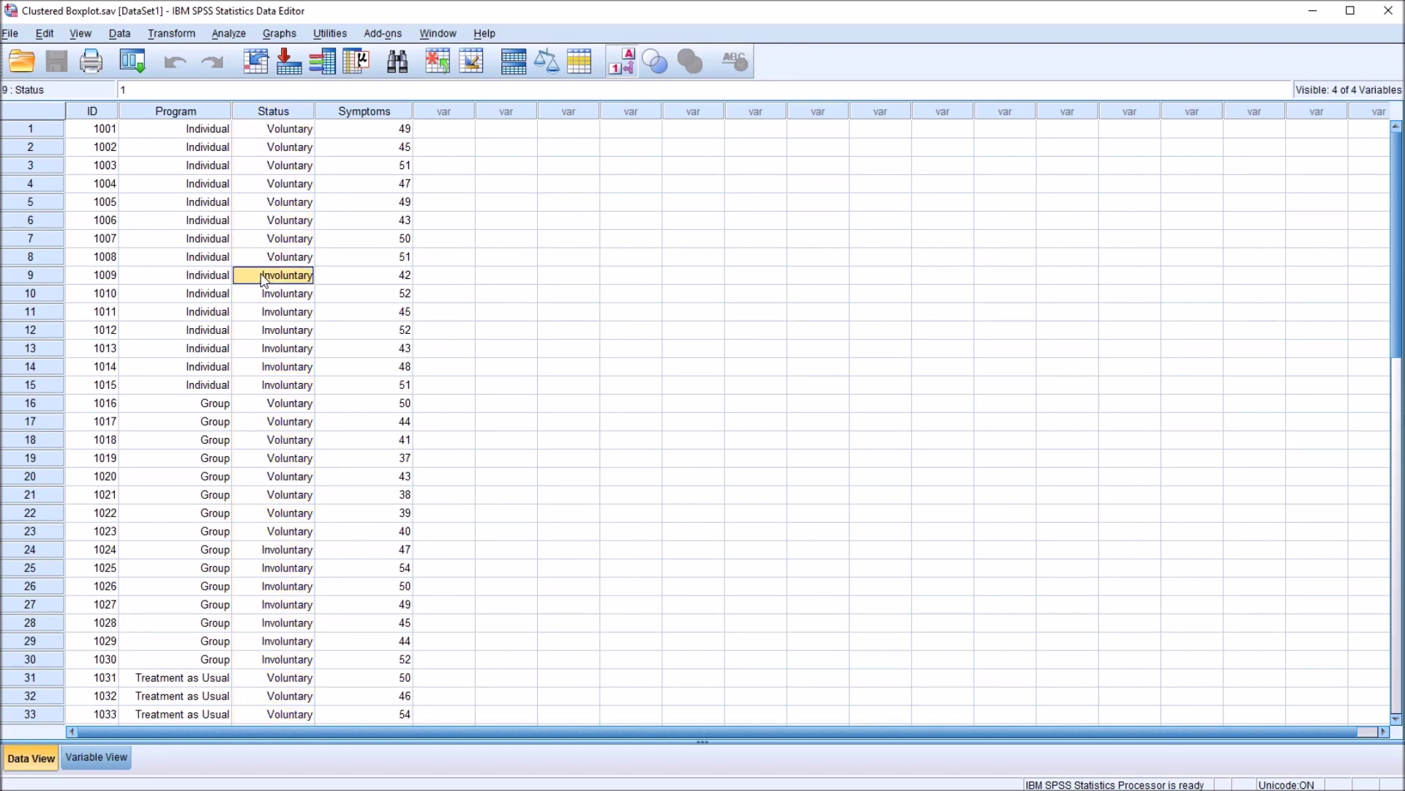
click(205, 117)
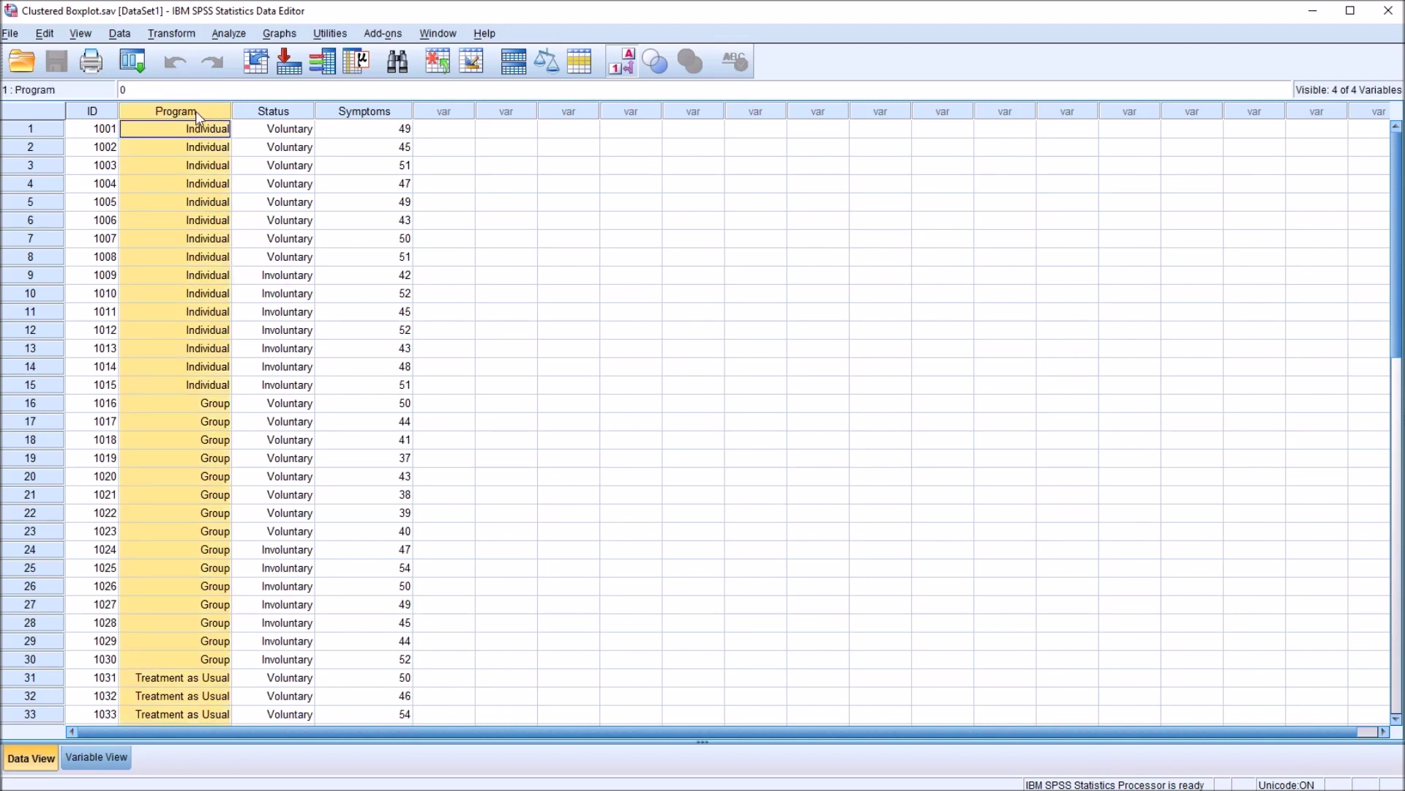
click(261, 111)
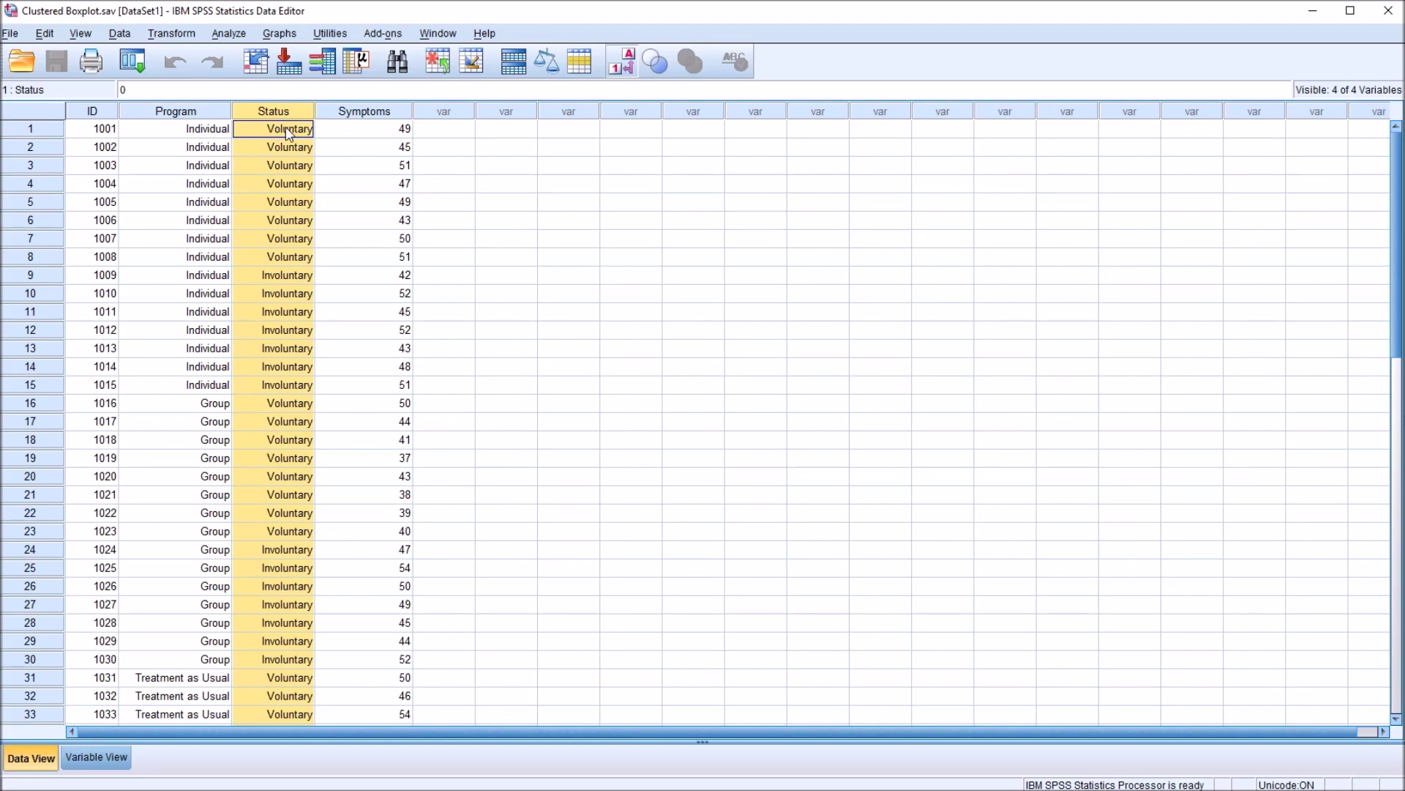
click(356, 115)
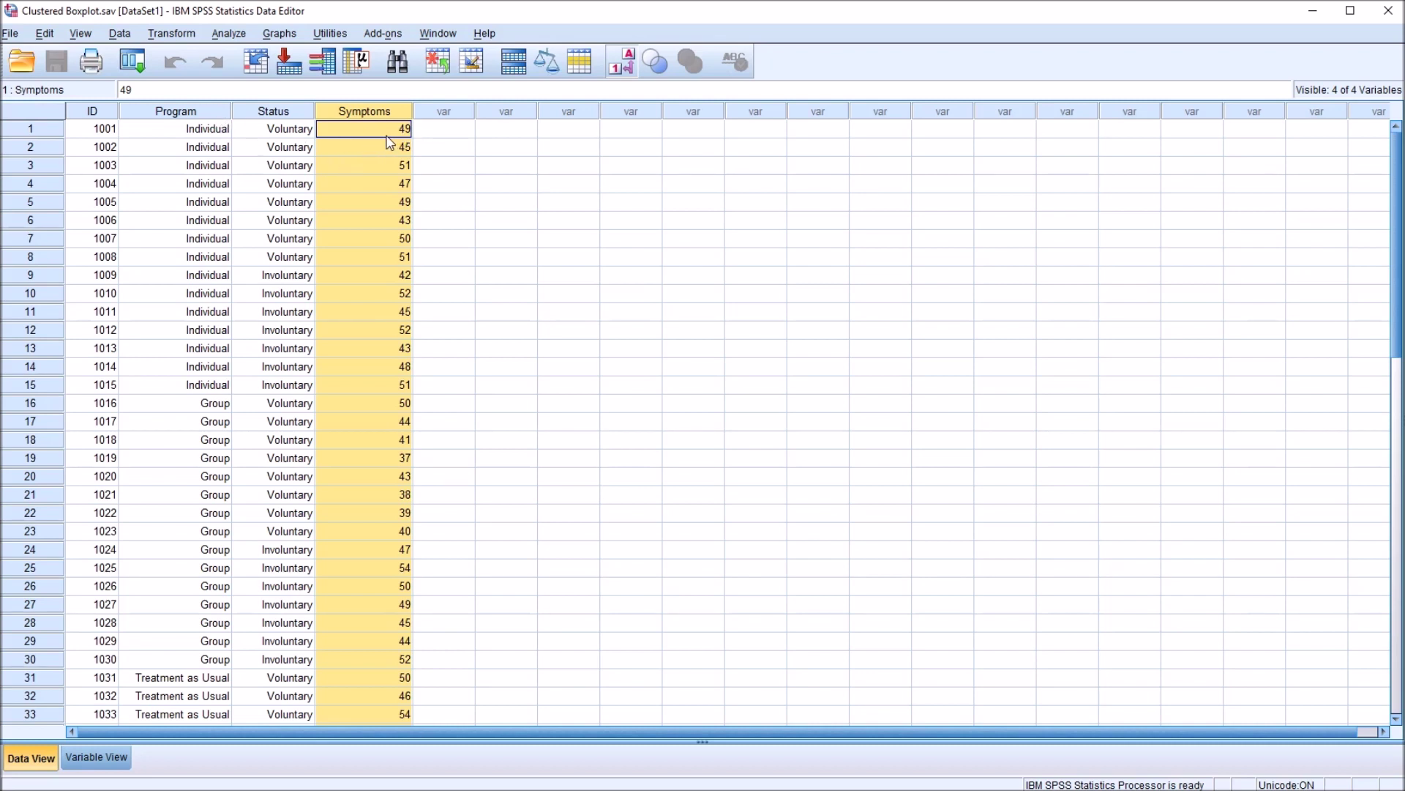
click(168, 115)
click(256, 116)
click(201, 116)
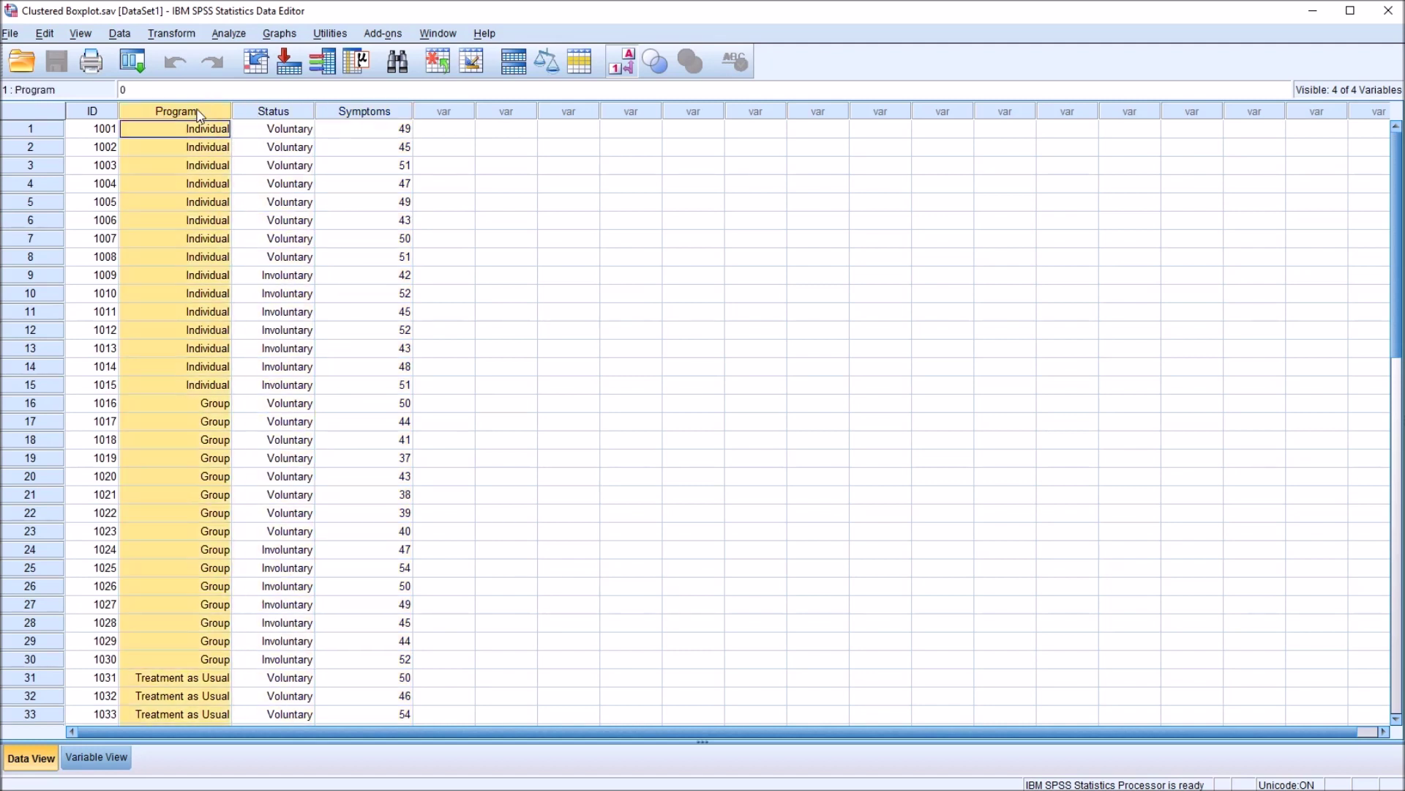
Start a Chart Builder chart with a Simple Boxplot on the canvas.
click(279, 34)
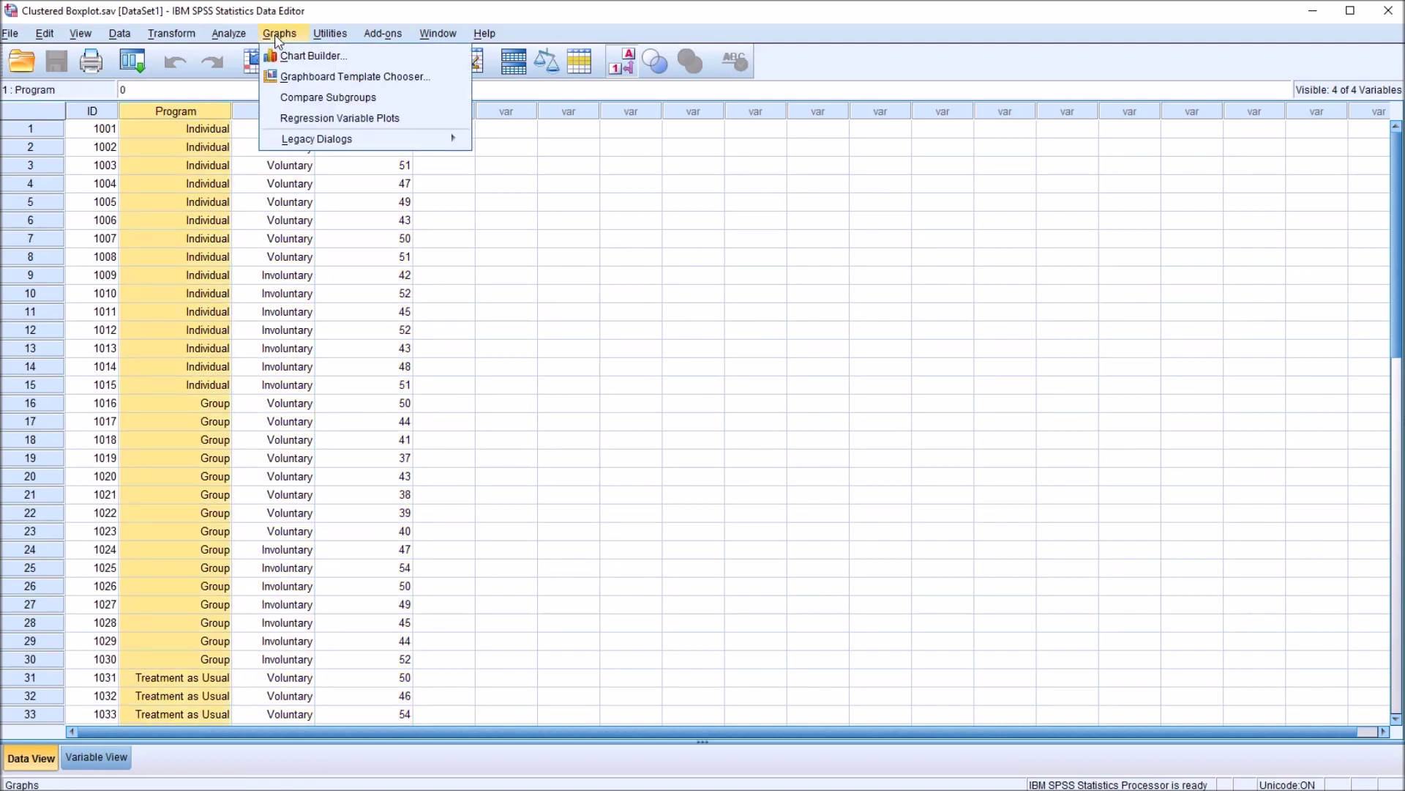
click(304, 54)
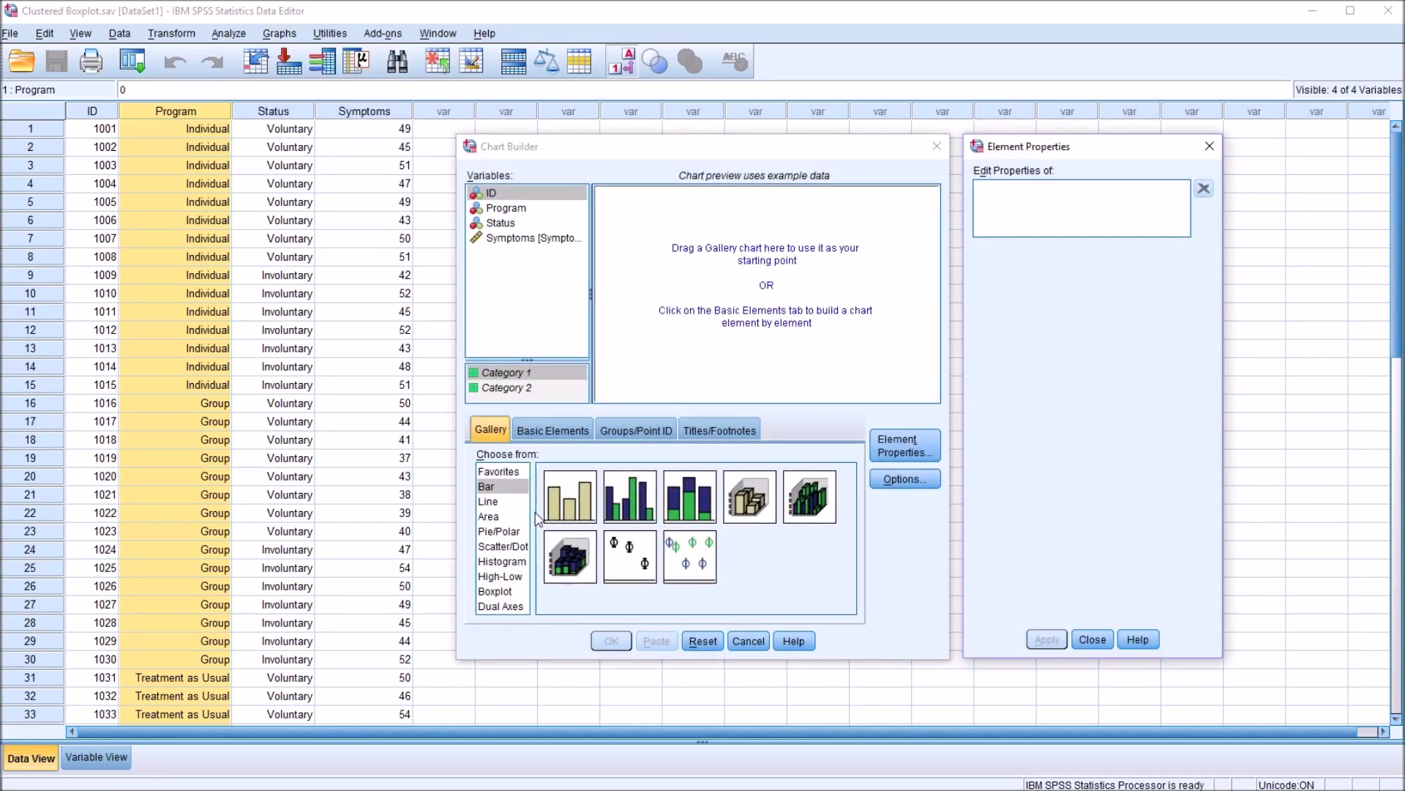
click(512, 593)
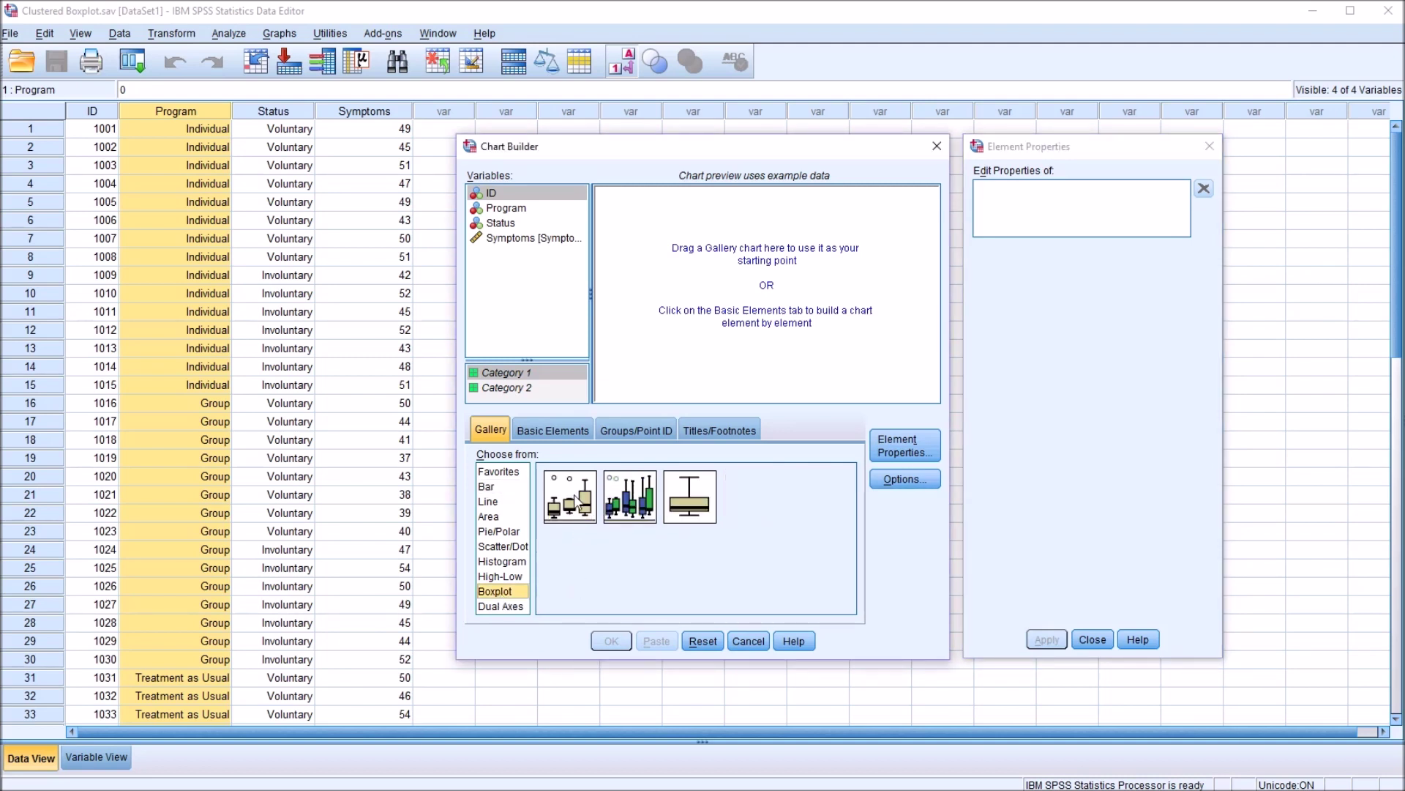
drag(576, 502, 743, 307)
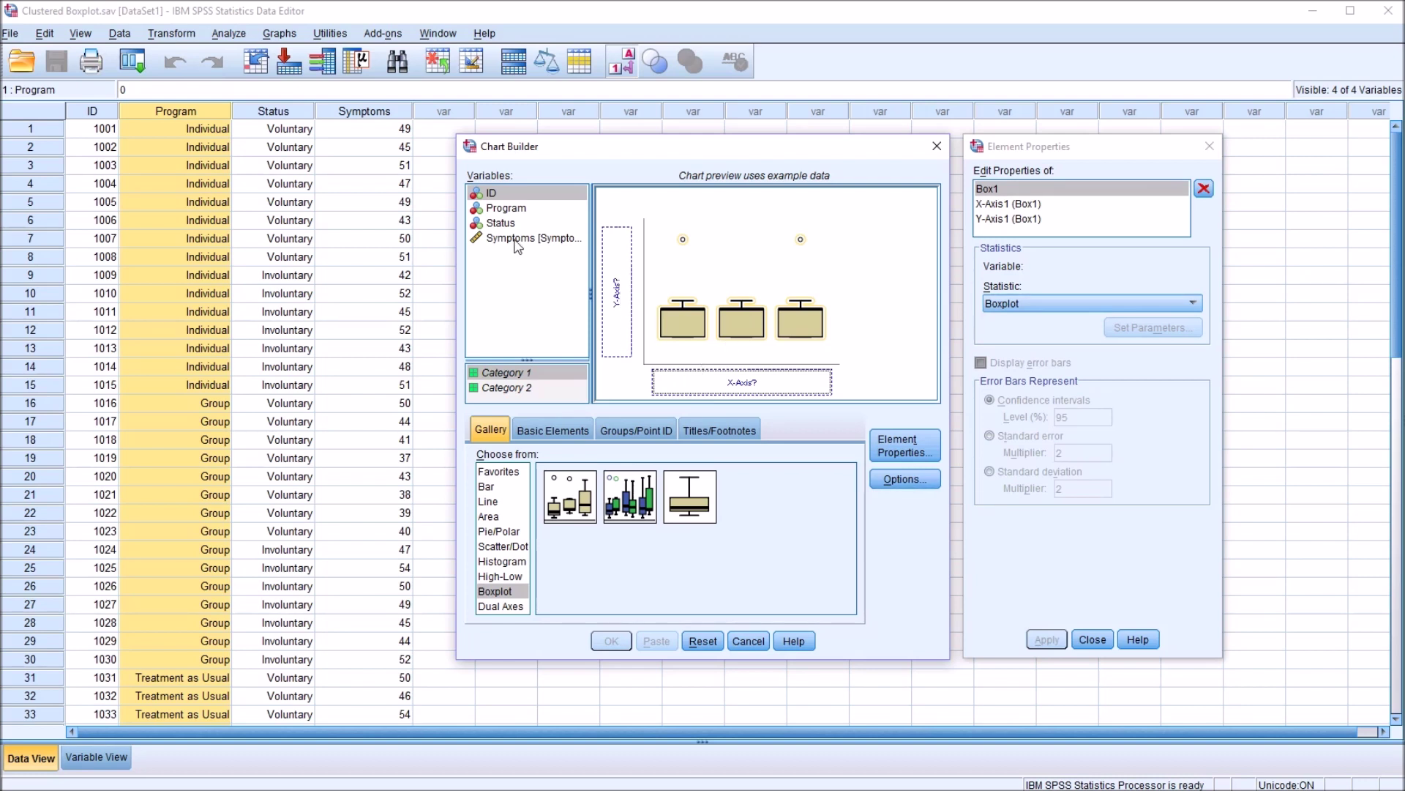
Plot Symptoms on the Y-axis and Status on the X-axis as a clustered boxplot.
drag(519, 239, 624, 284)
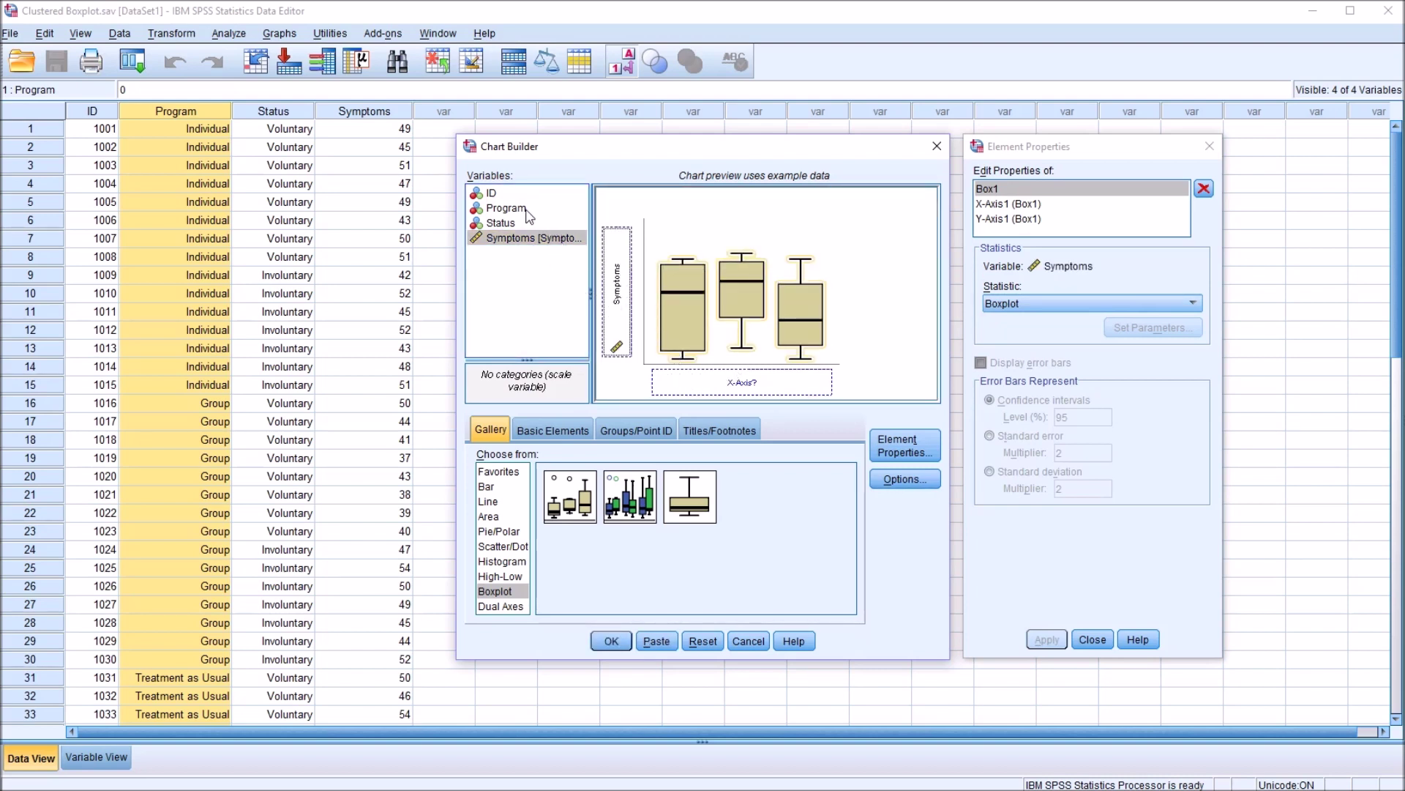
drag(526, 211, 721, 382)
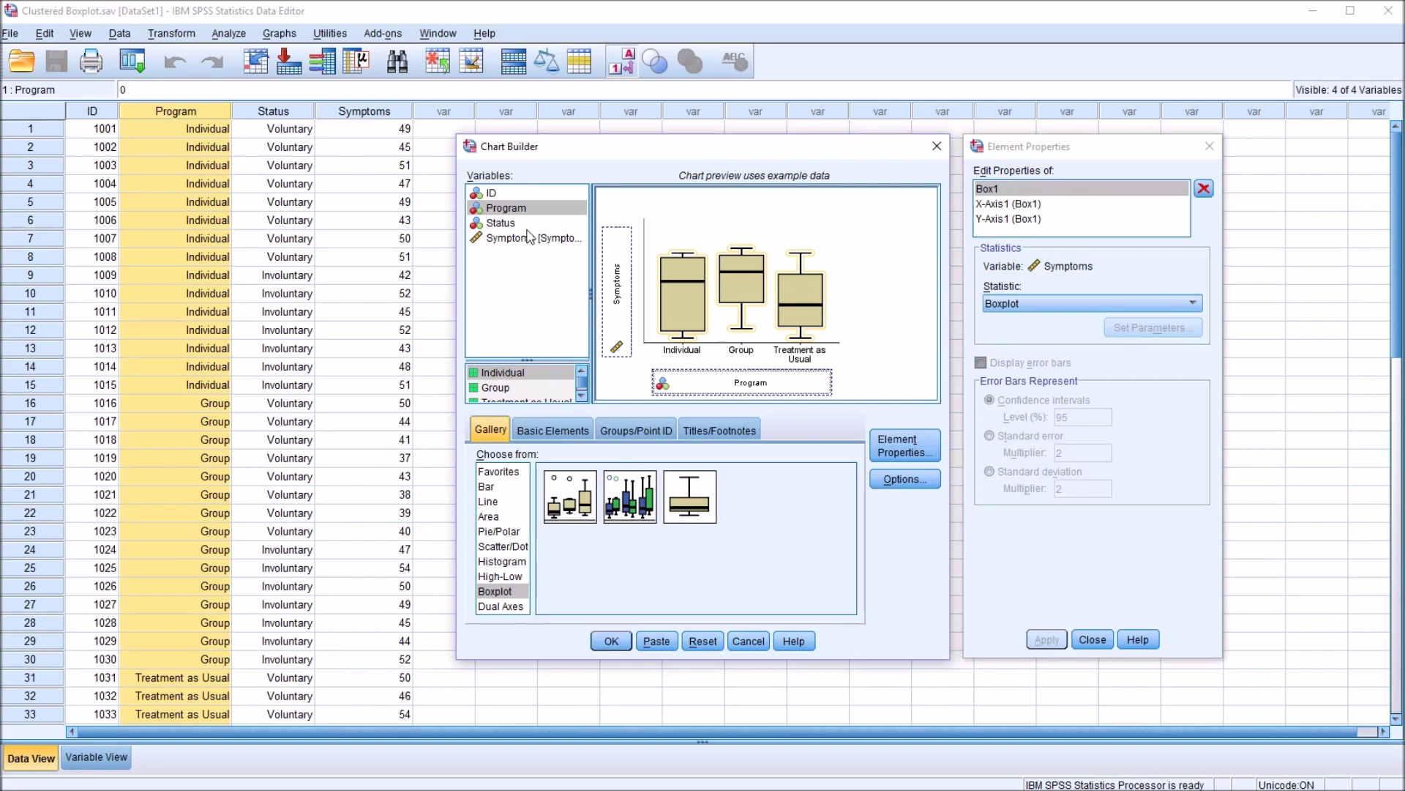
drag(501, 227, 721, 390)
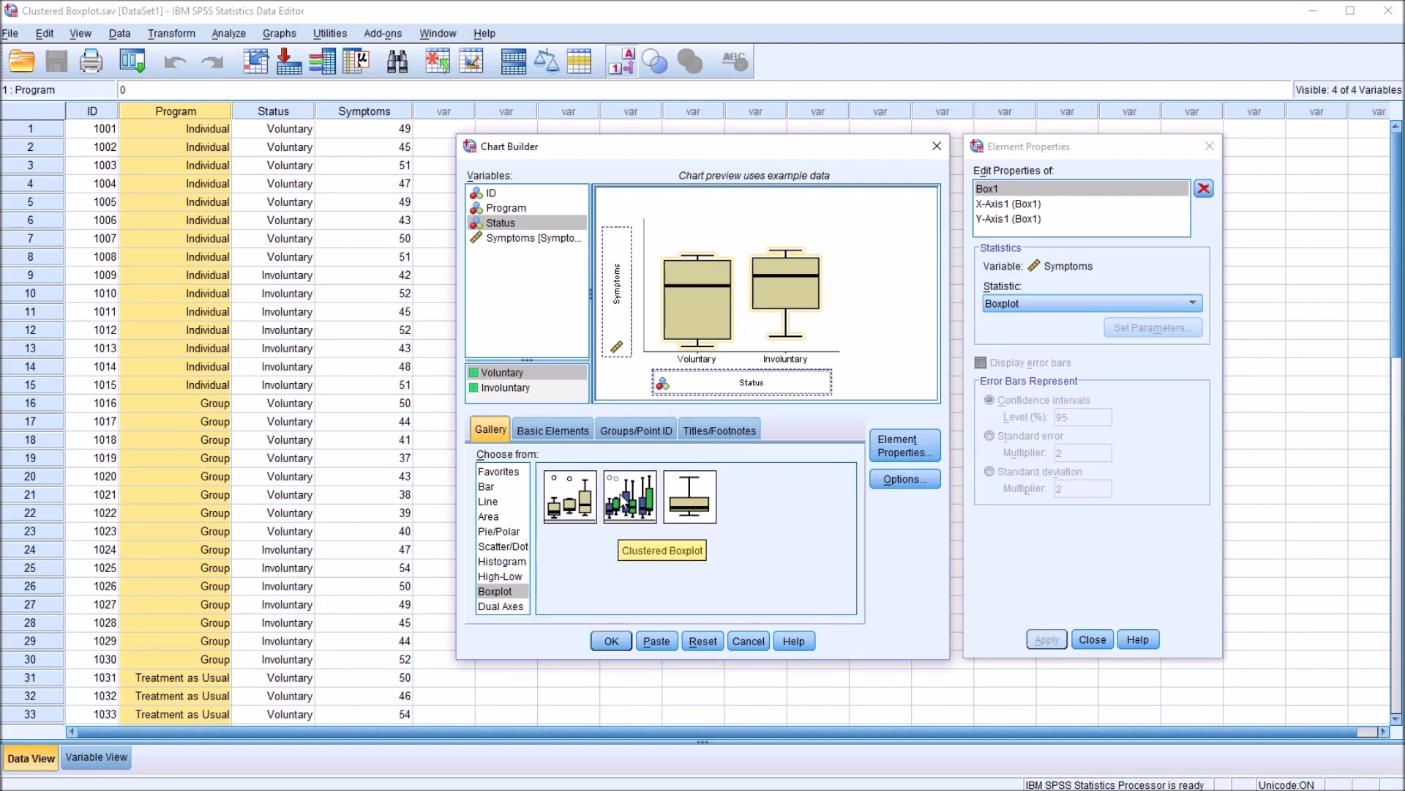
drag(624, 498, 716, 343)
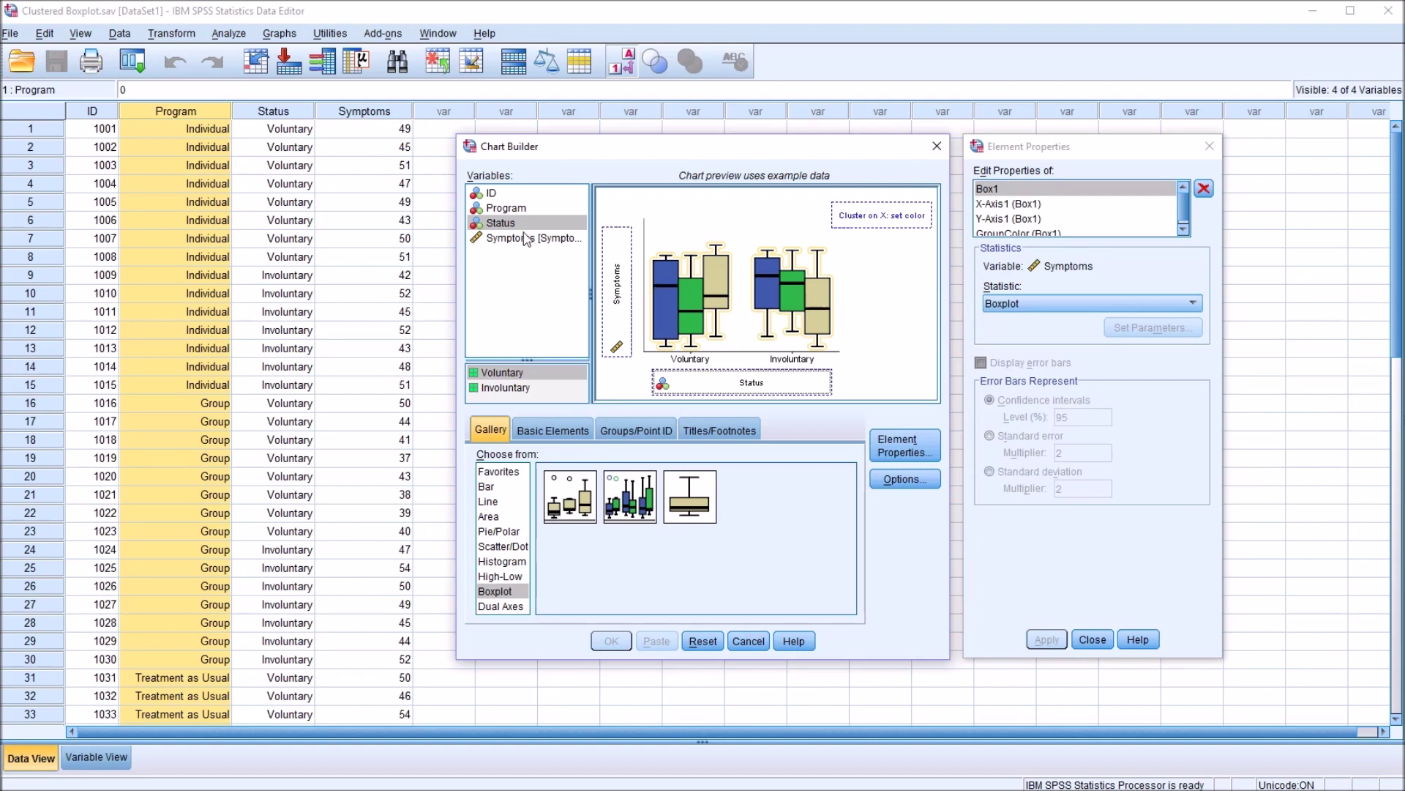
Make Program the cluster colour variable and generate the clustered boxplot.
drag(501, 208, 861, 222)
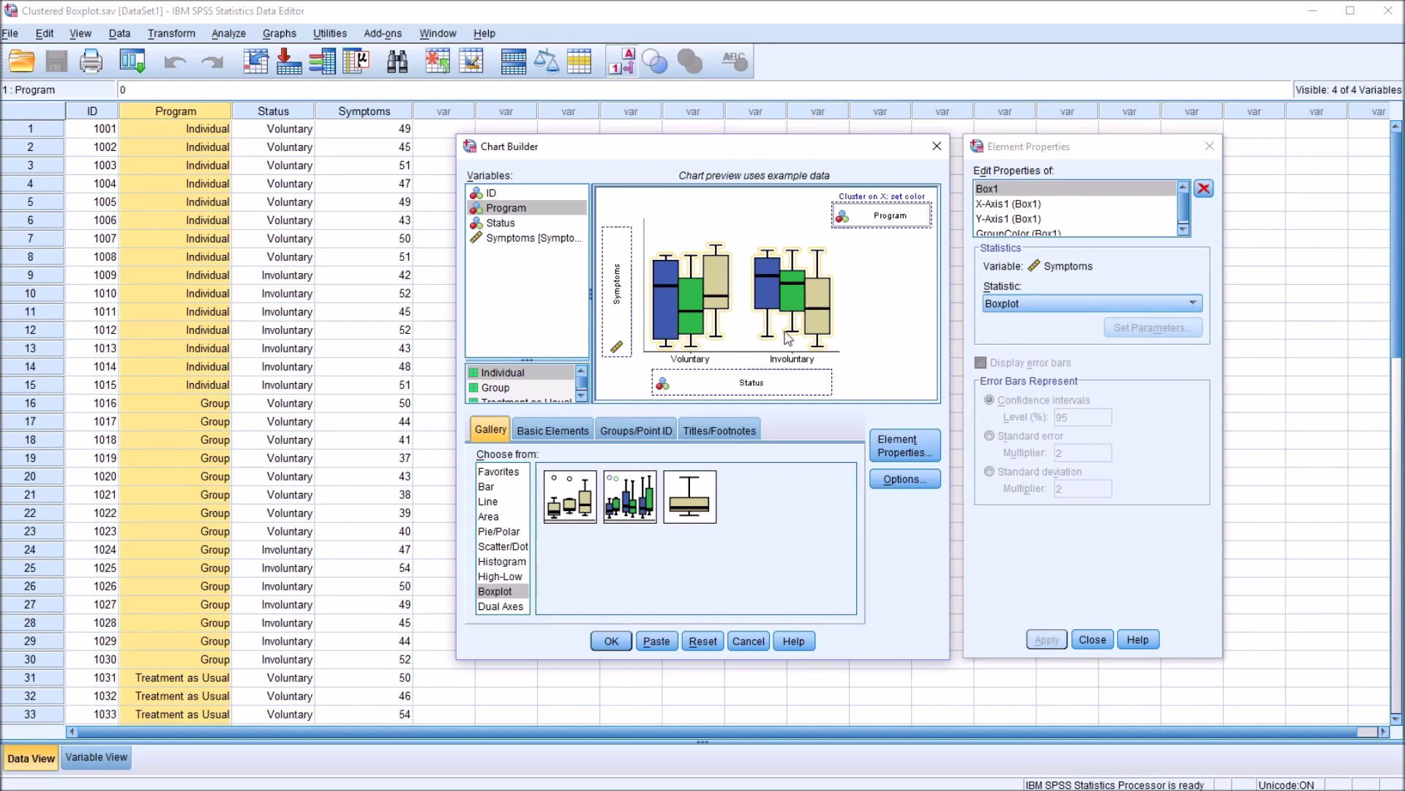
click(614, 642)
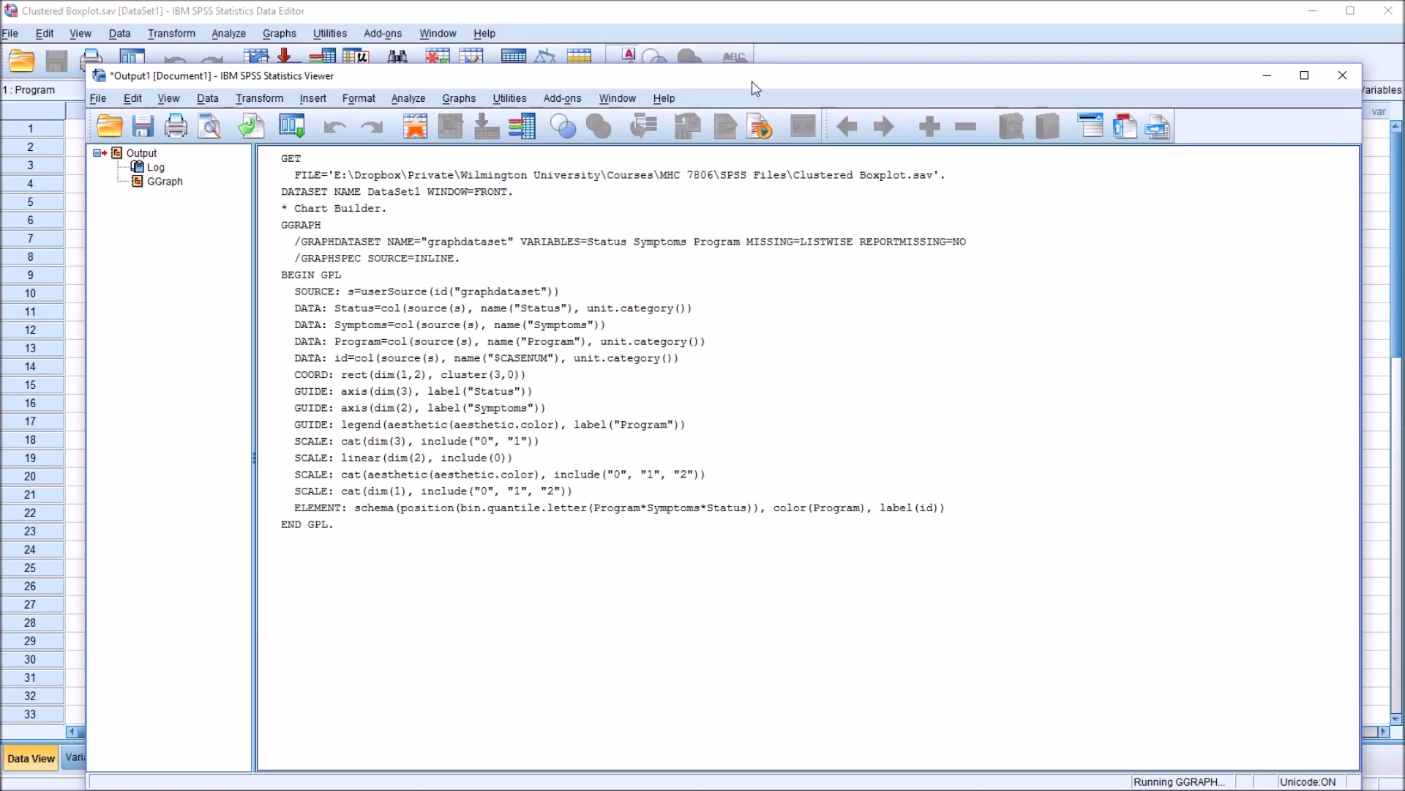
Resize the boxplot in Chart Editor to a 600-point height (600 × 750).
drag(753, 80, 736, 33)
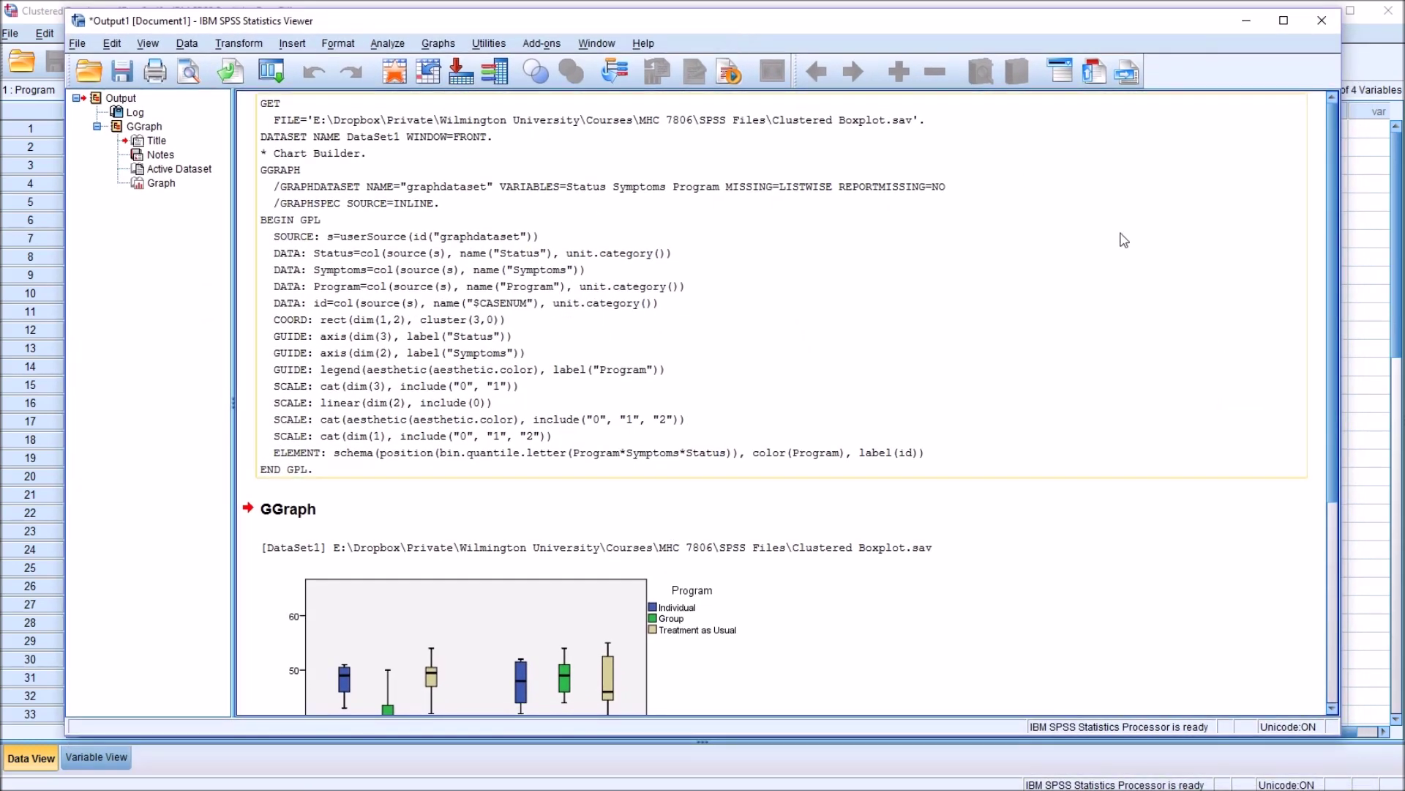
drag(1331, 253, 1326, 454)
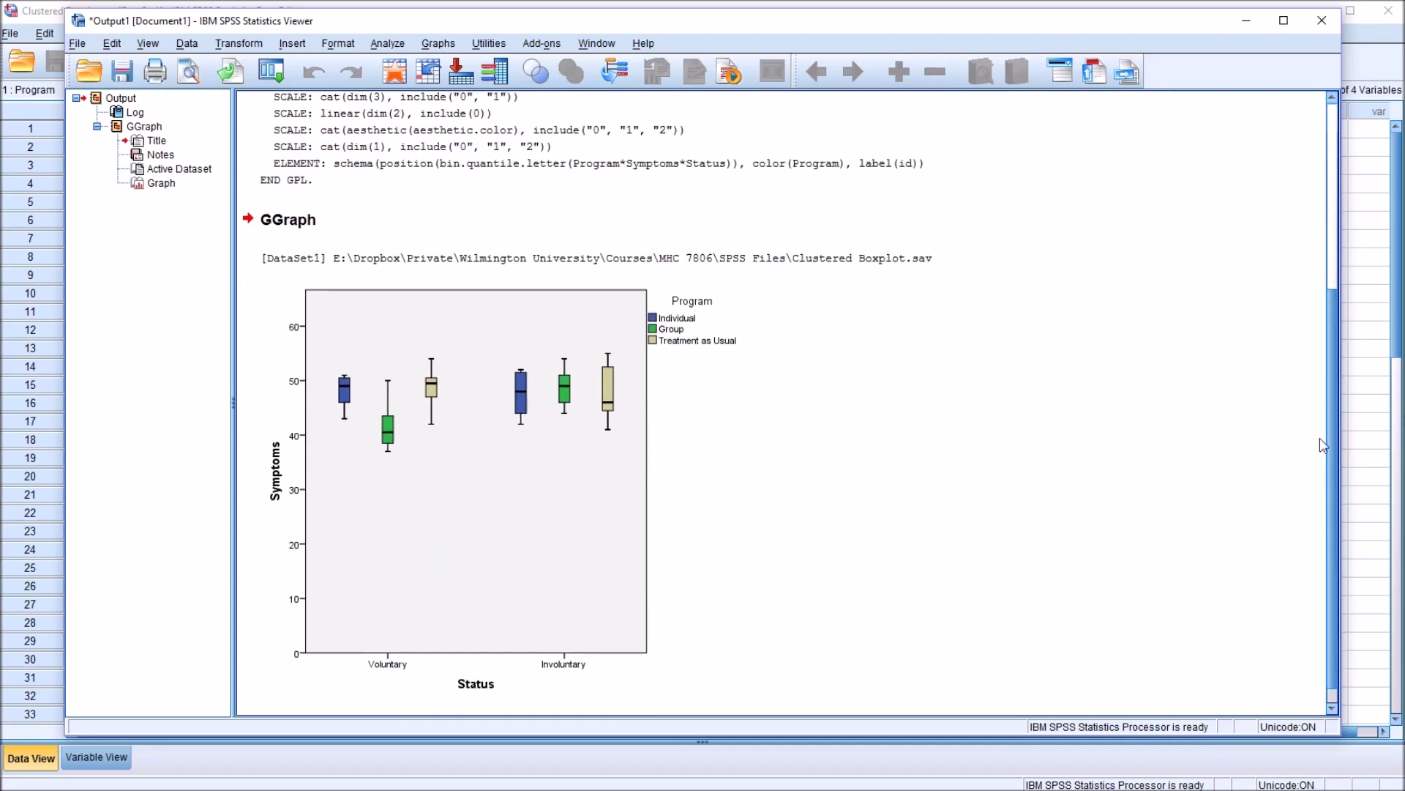
double_click(492, 472)
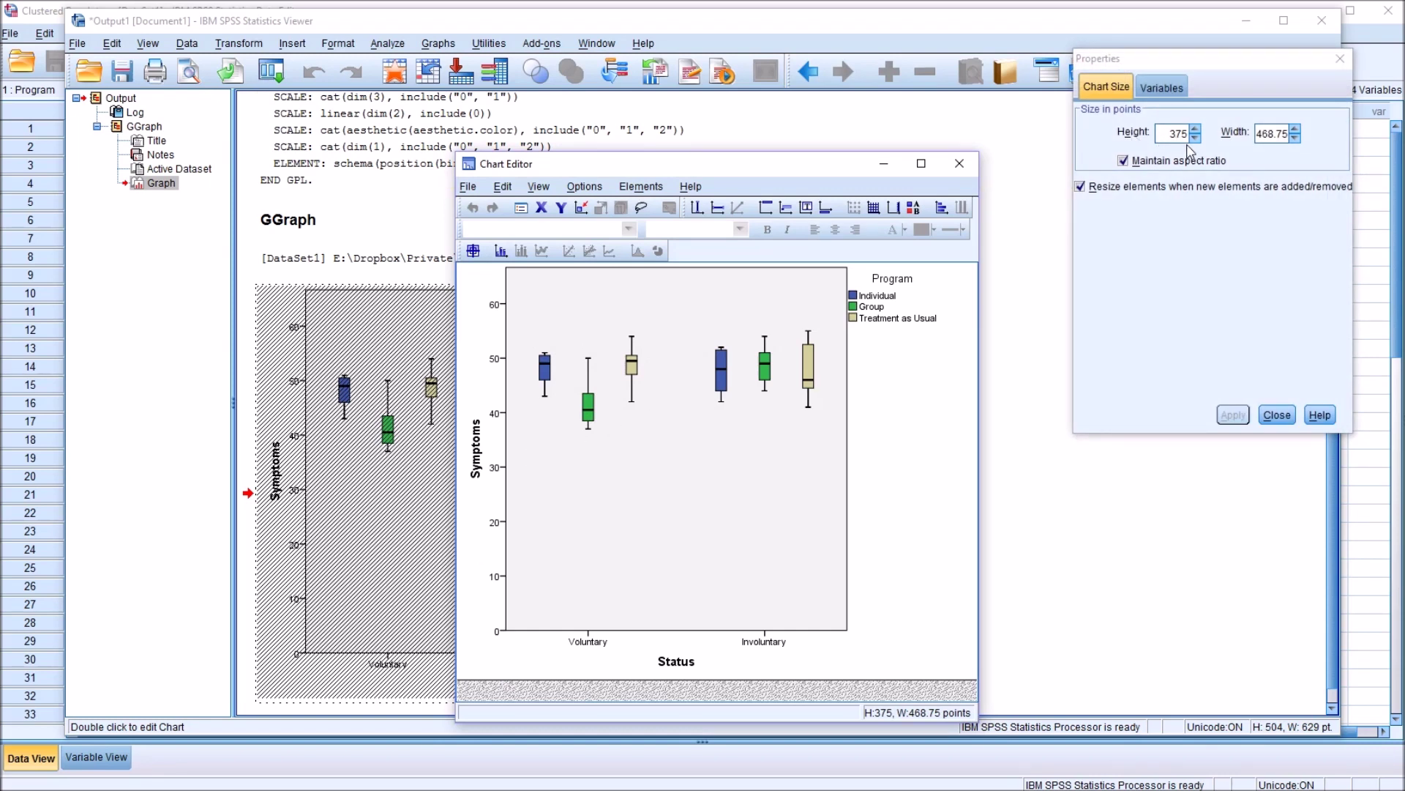
click(1185, 134)
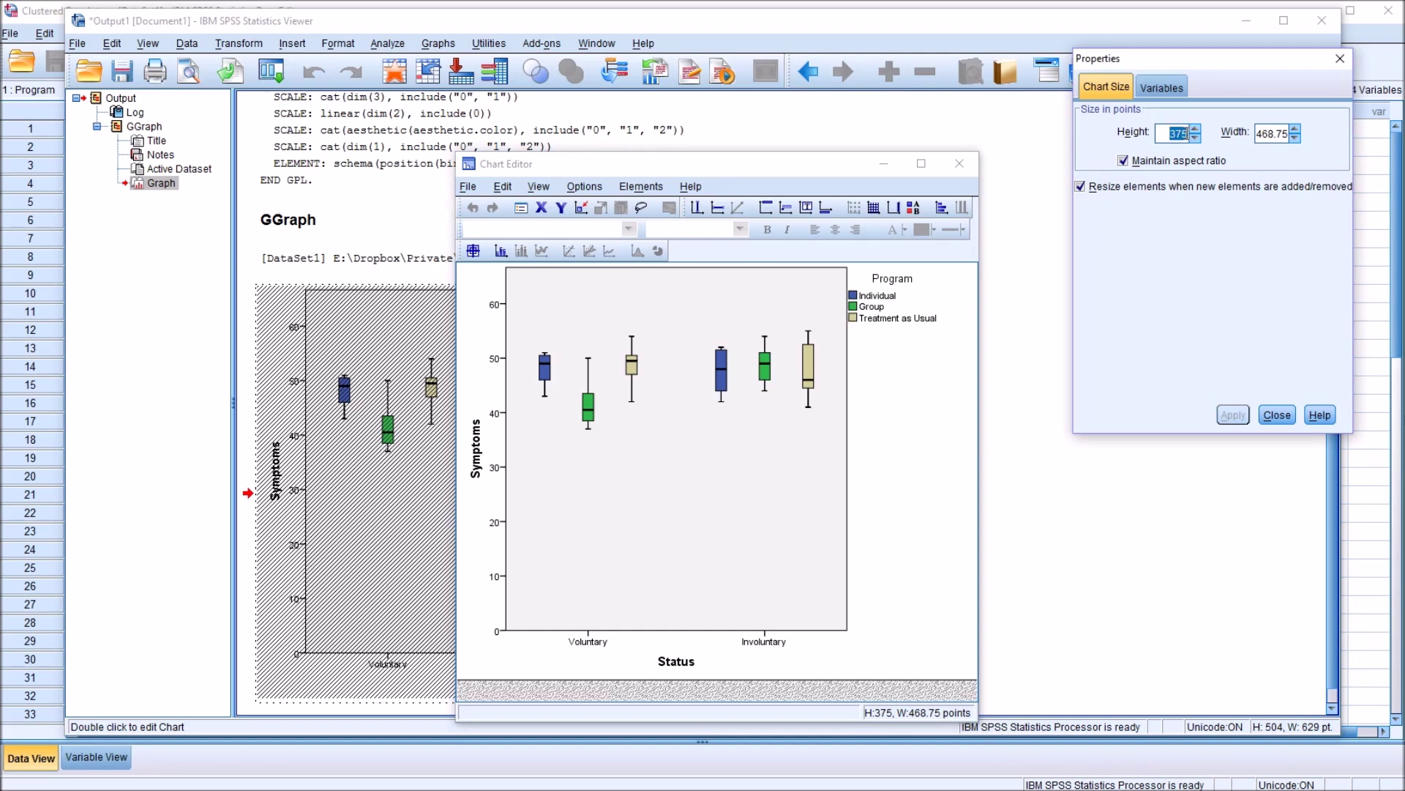
text(600)
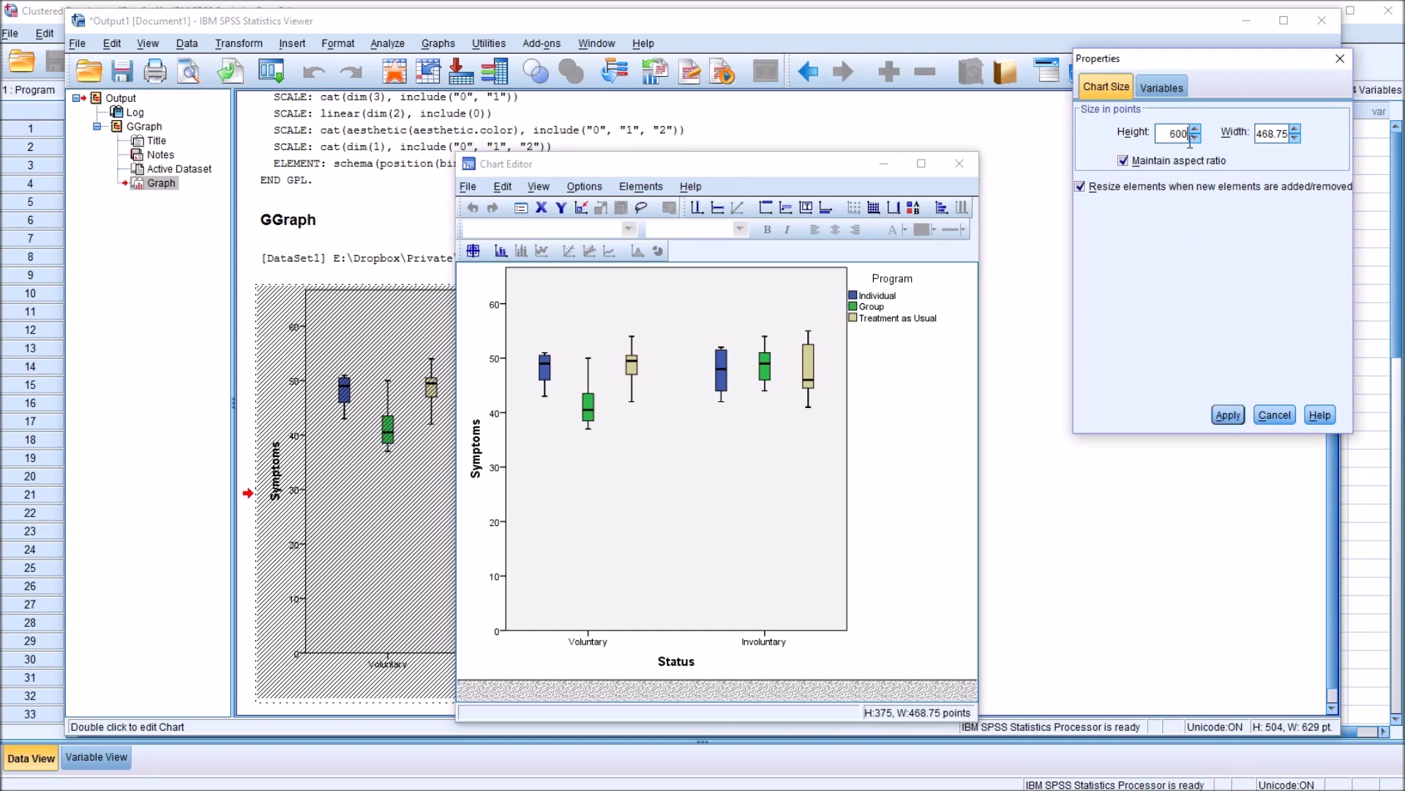
click(1227, 416)
click(1277, 416)
click(968, 170)
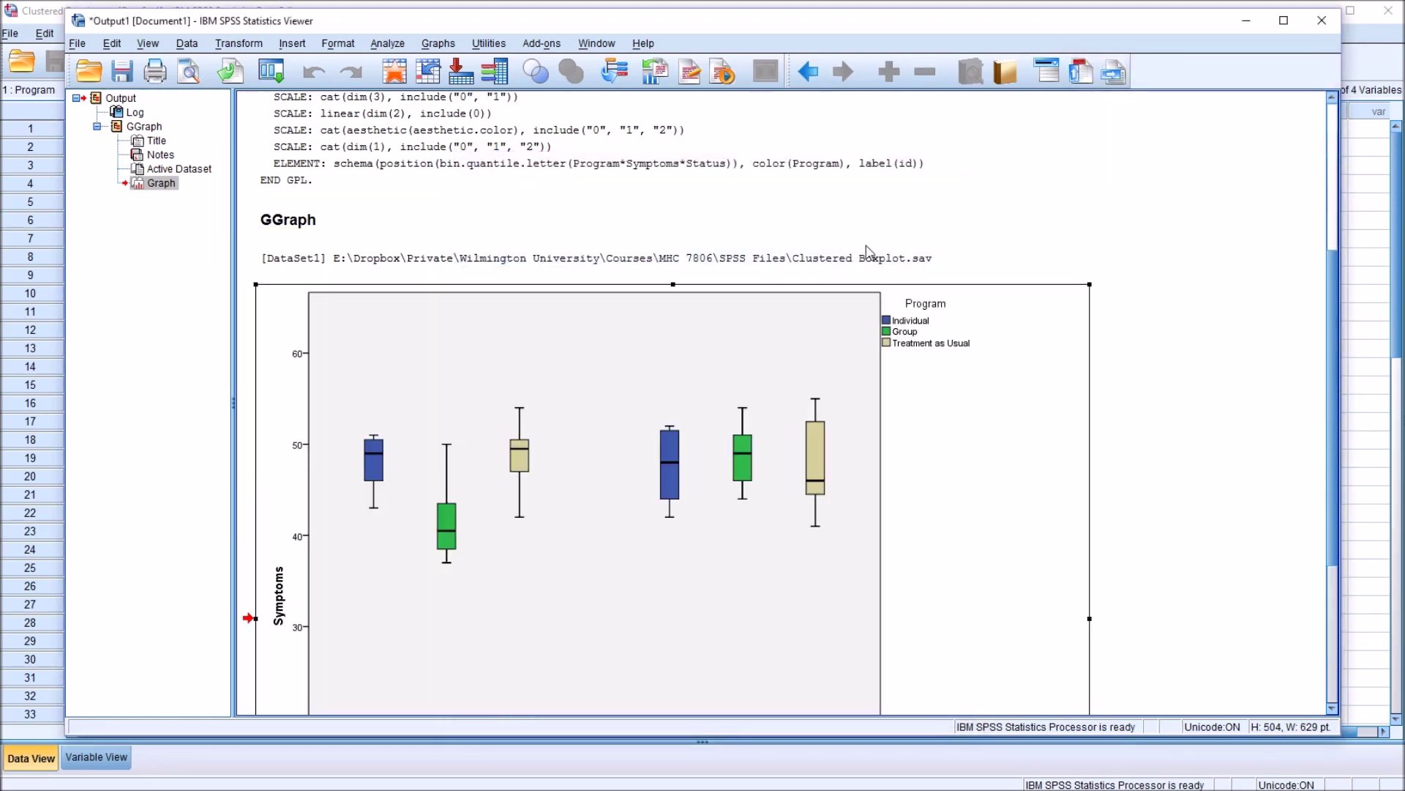
drag(1333, 364, 1328, 489)
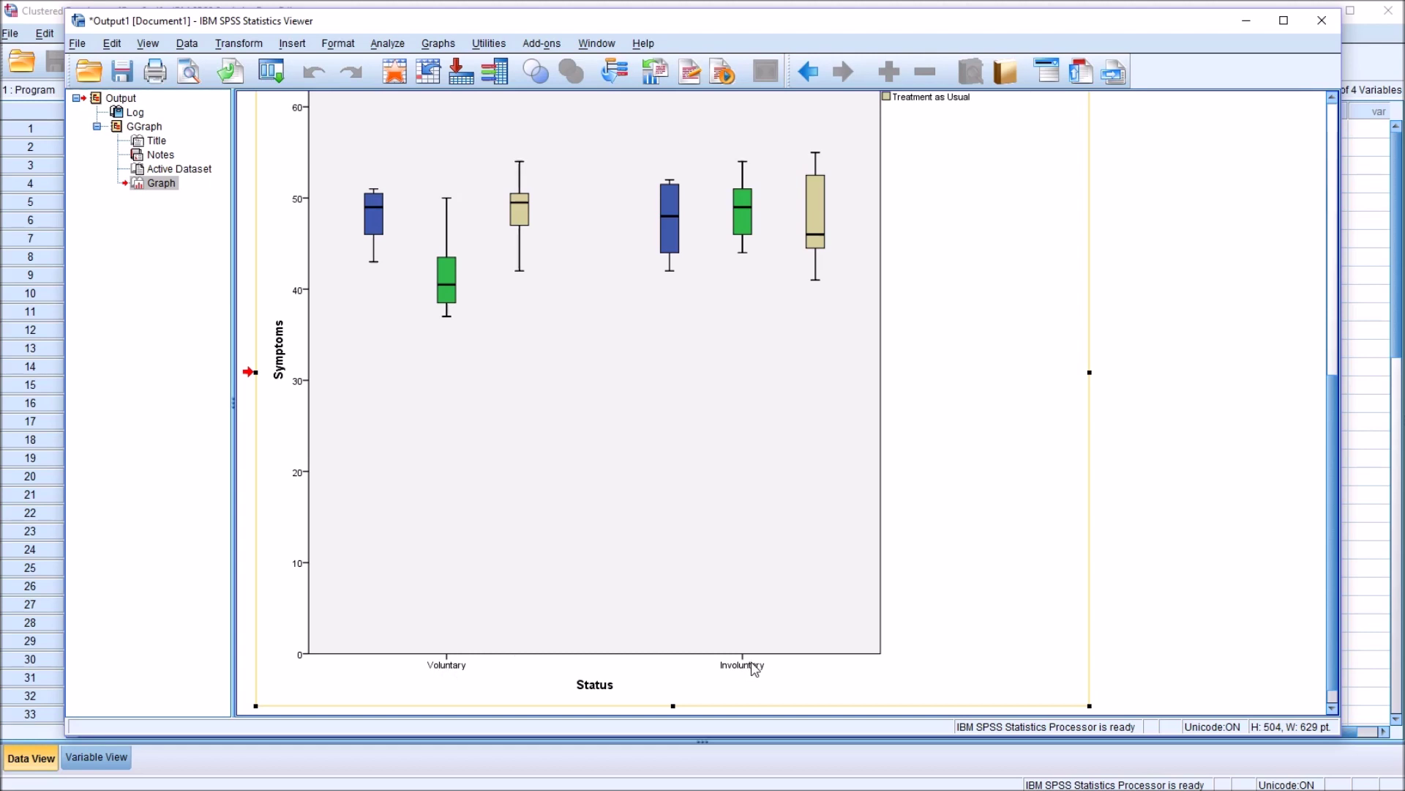
drag(1334, 528, 1332, 451)
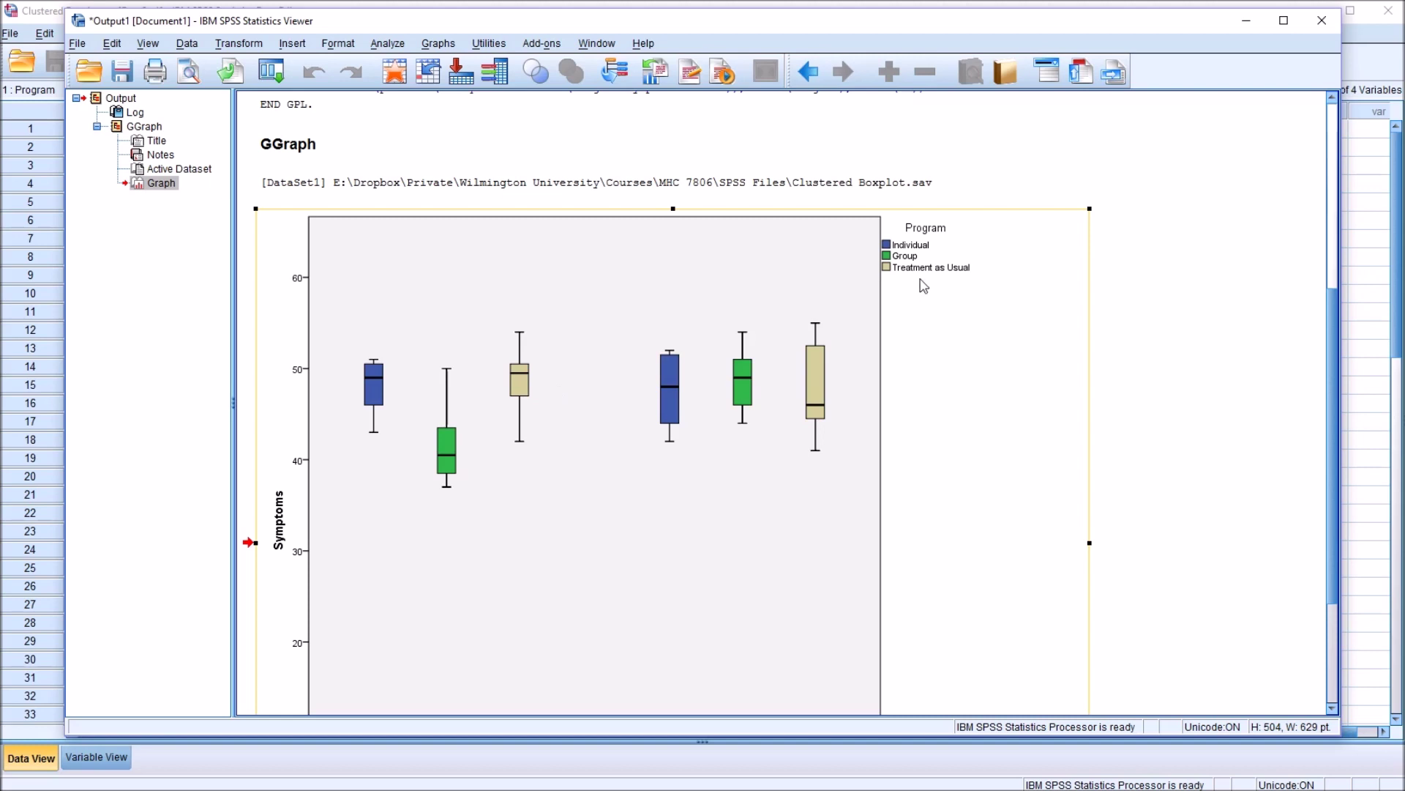
mouse_move(1333, 319)
mouse_down()
mouse_move(1314, 399)
mouse_move(1296, 407)
mouse_move(1304, 360)
mouse_move(1290, 363)
mouse_up()
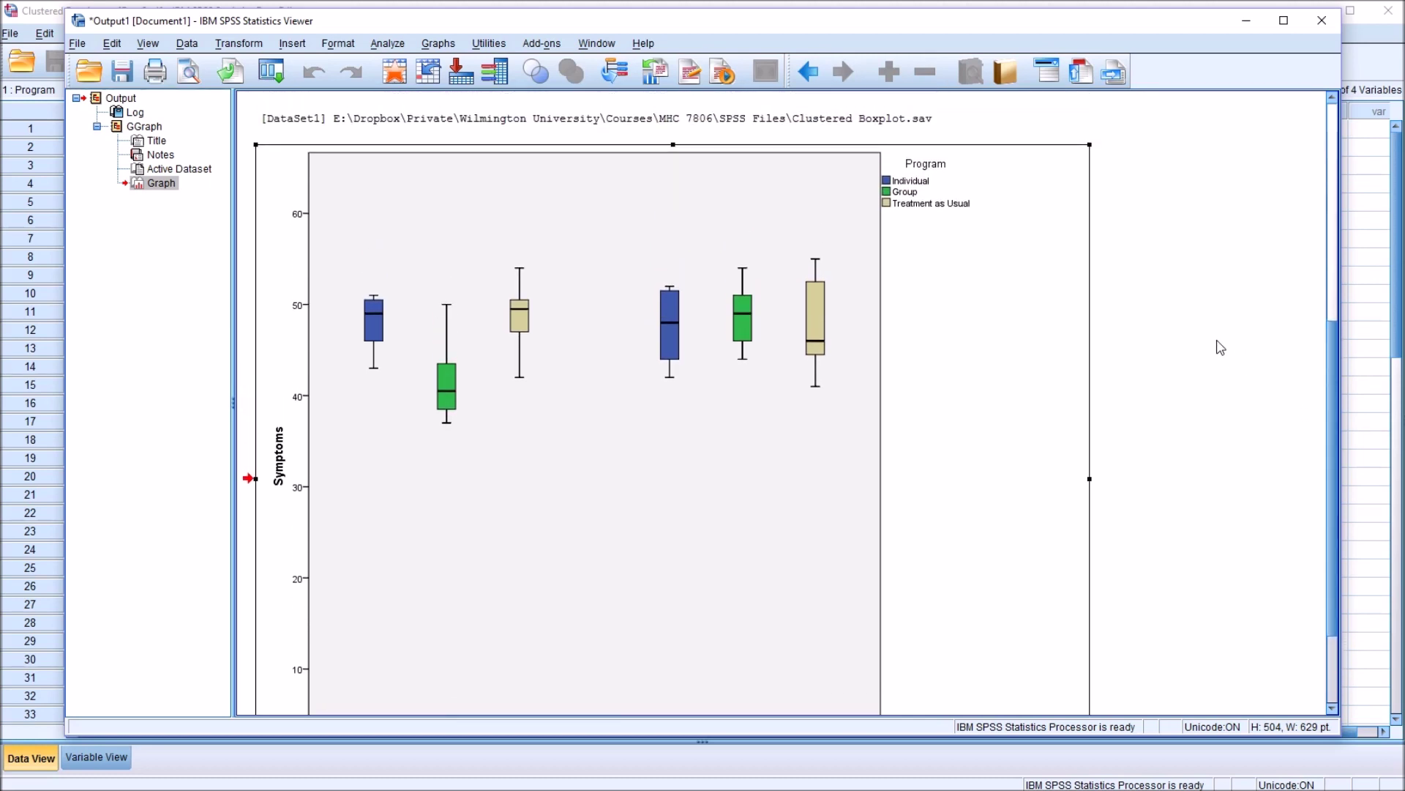
click(1147, 369)
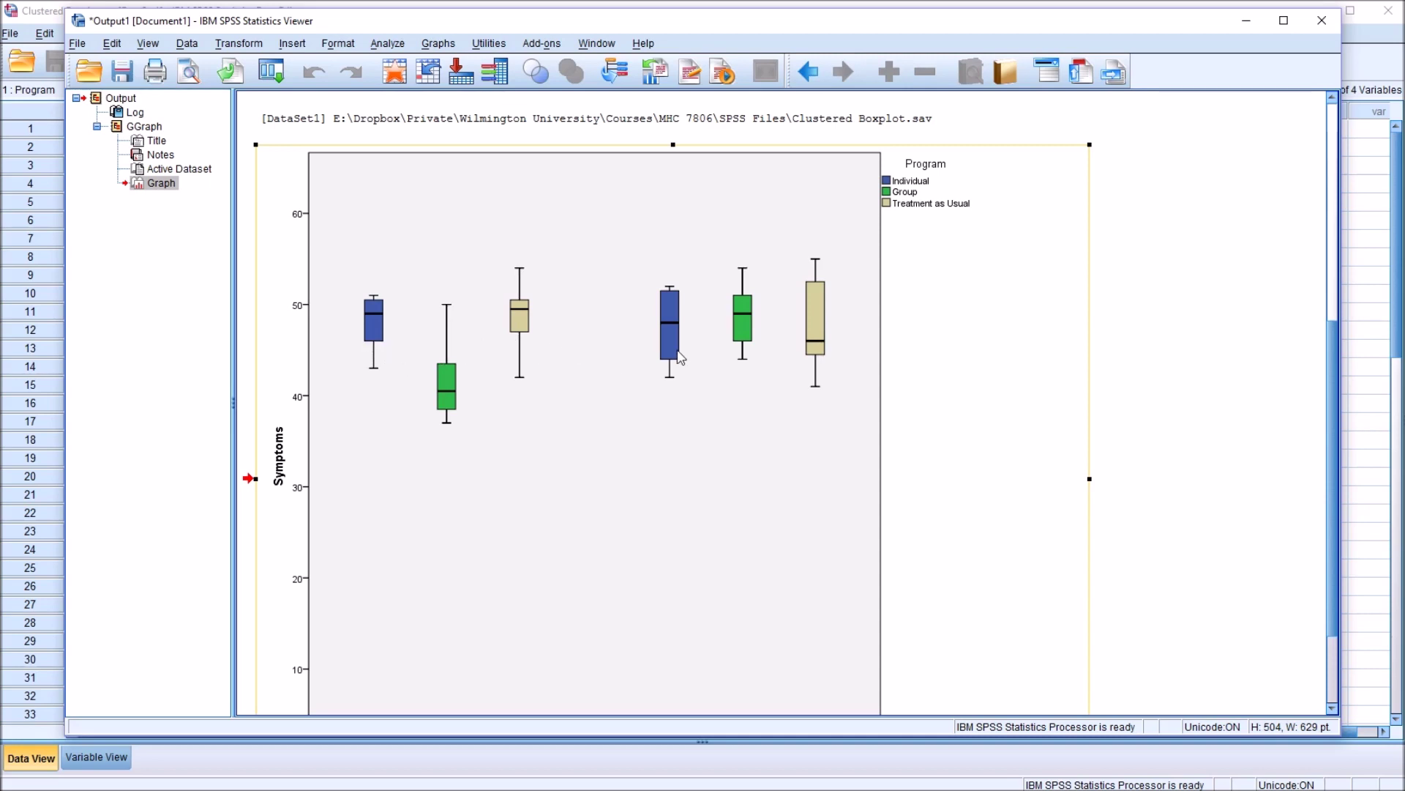
drag(1330, 374, 1289, 464)
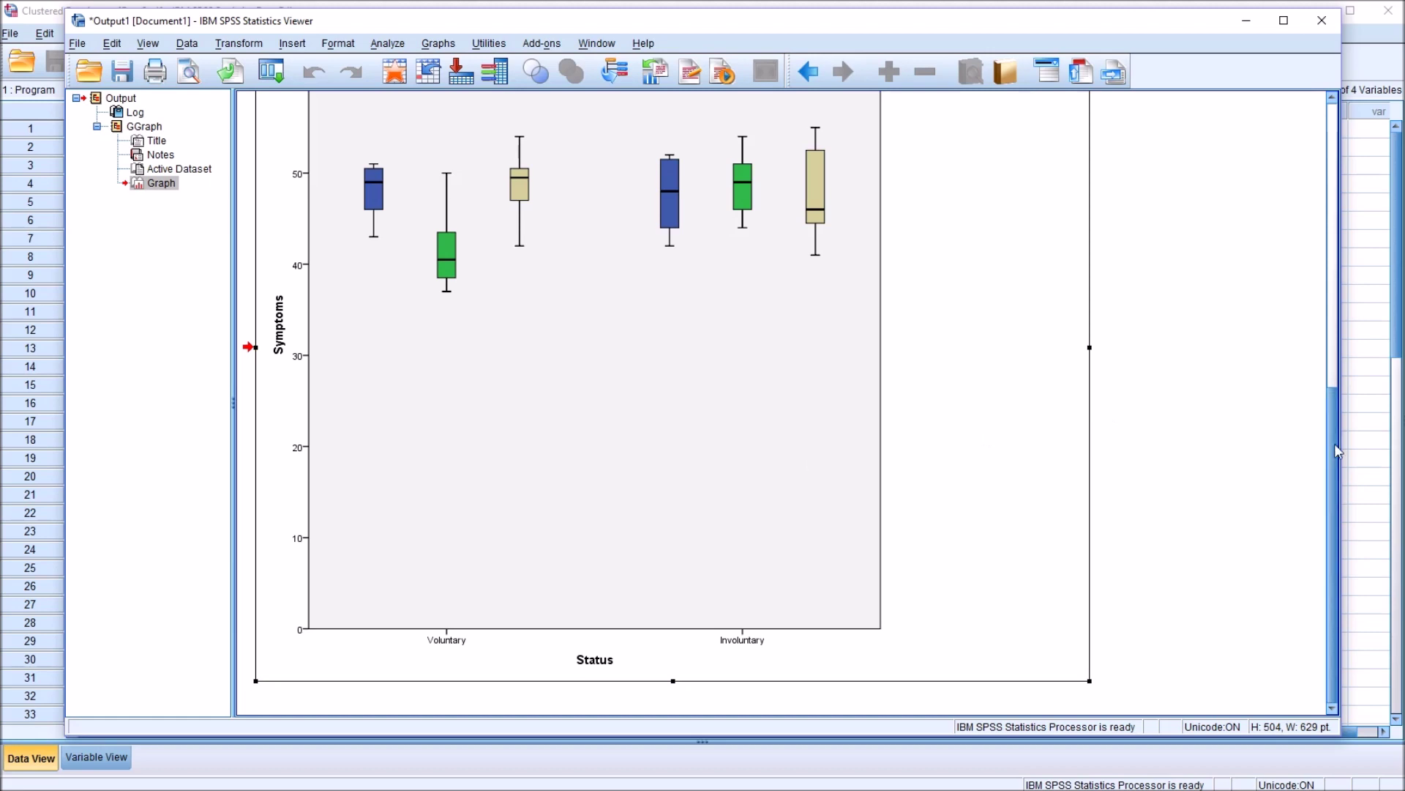
drag(1335, 444, 1310, 389)
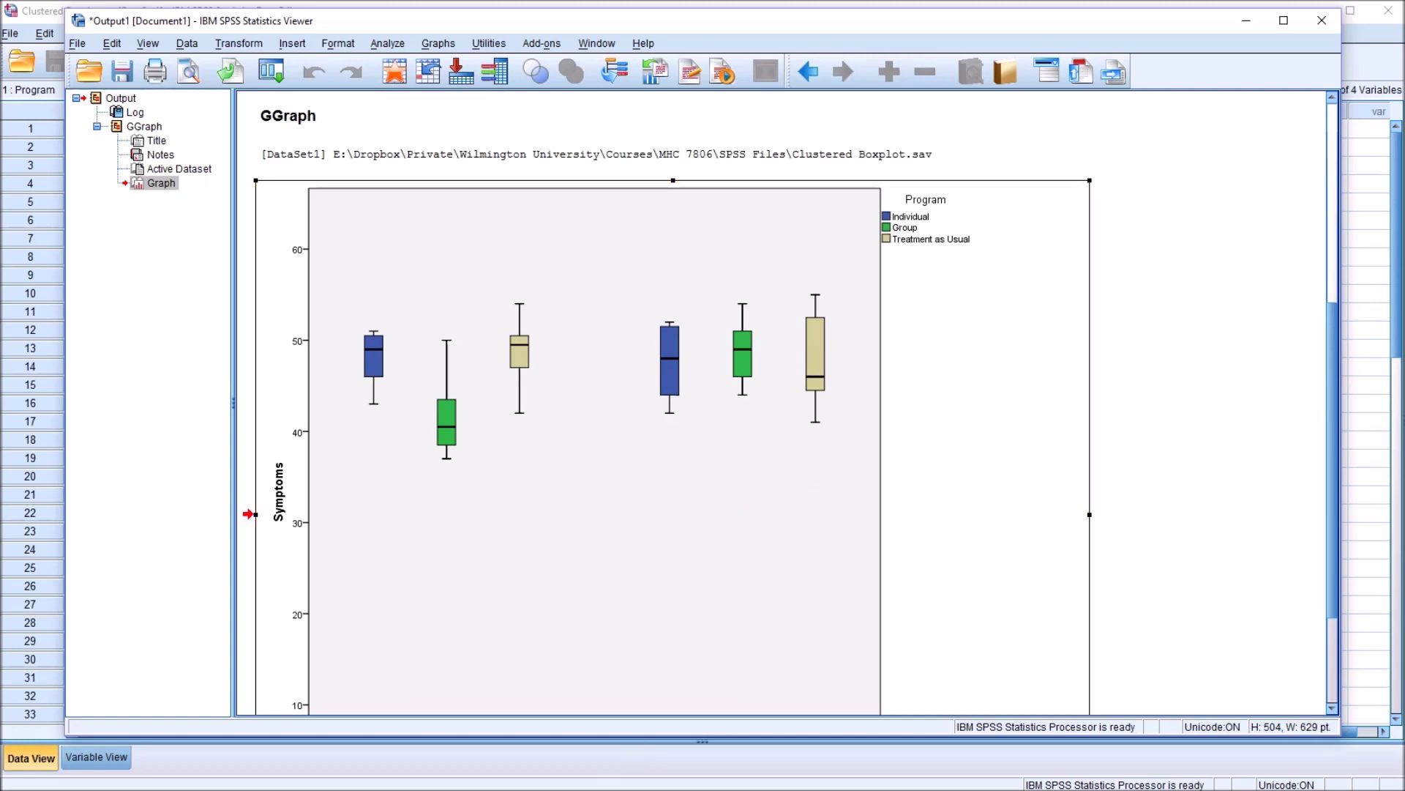
Deselect and reselect the boxplot, then switch to the Clustered Boxplot.sav Data Editor.
click(1161, 448)
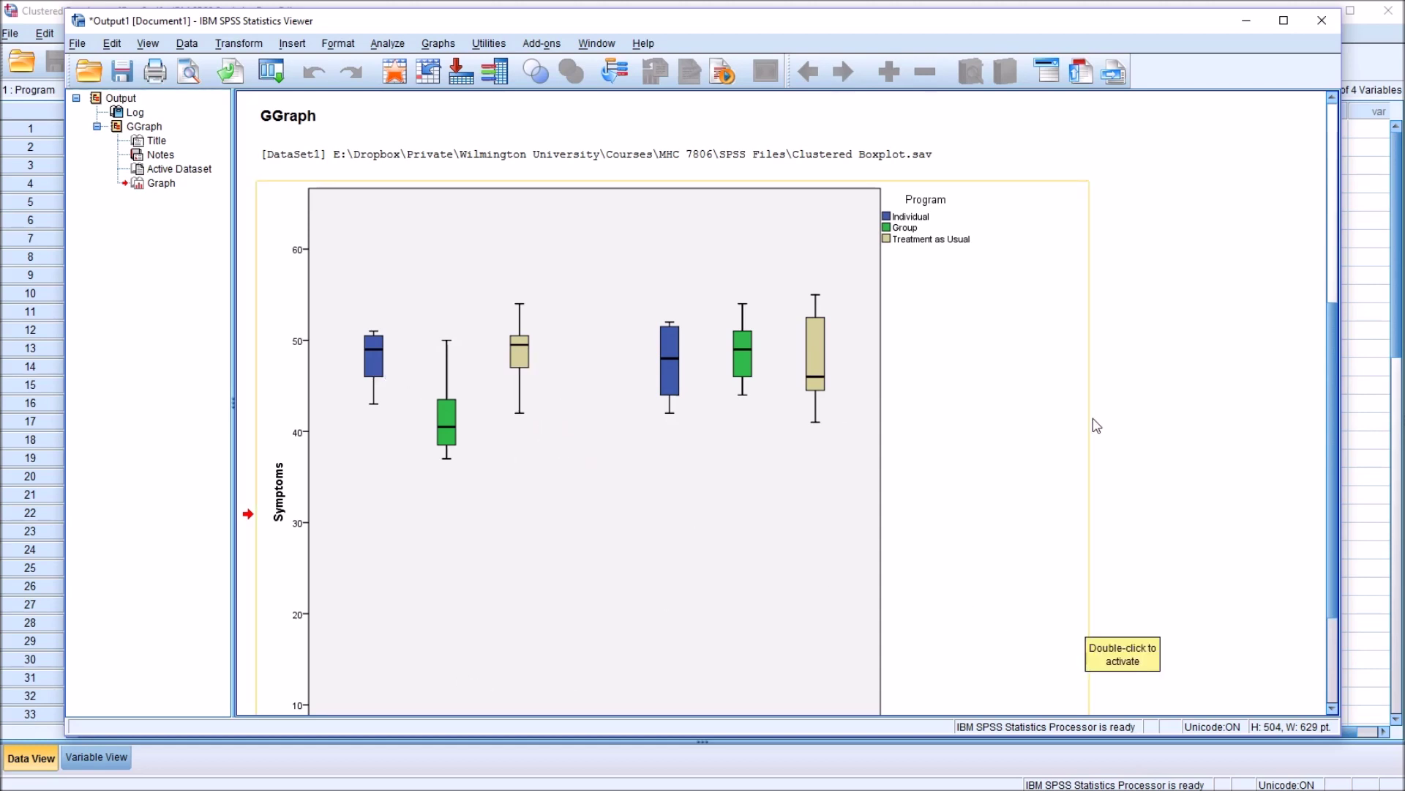
scroll(1307, 407, down, 3)
scroll(1302, 398, up, 4)
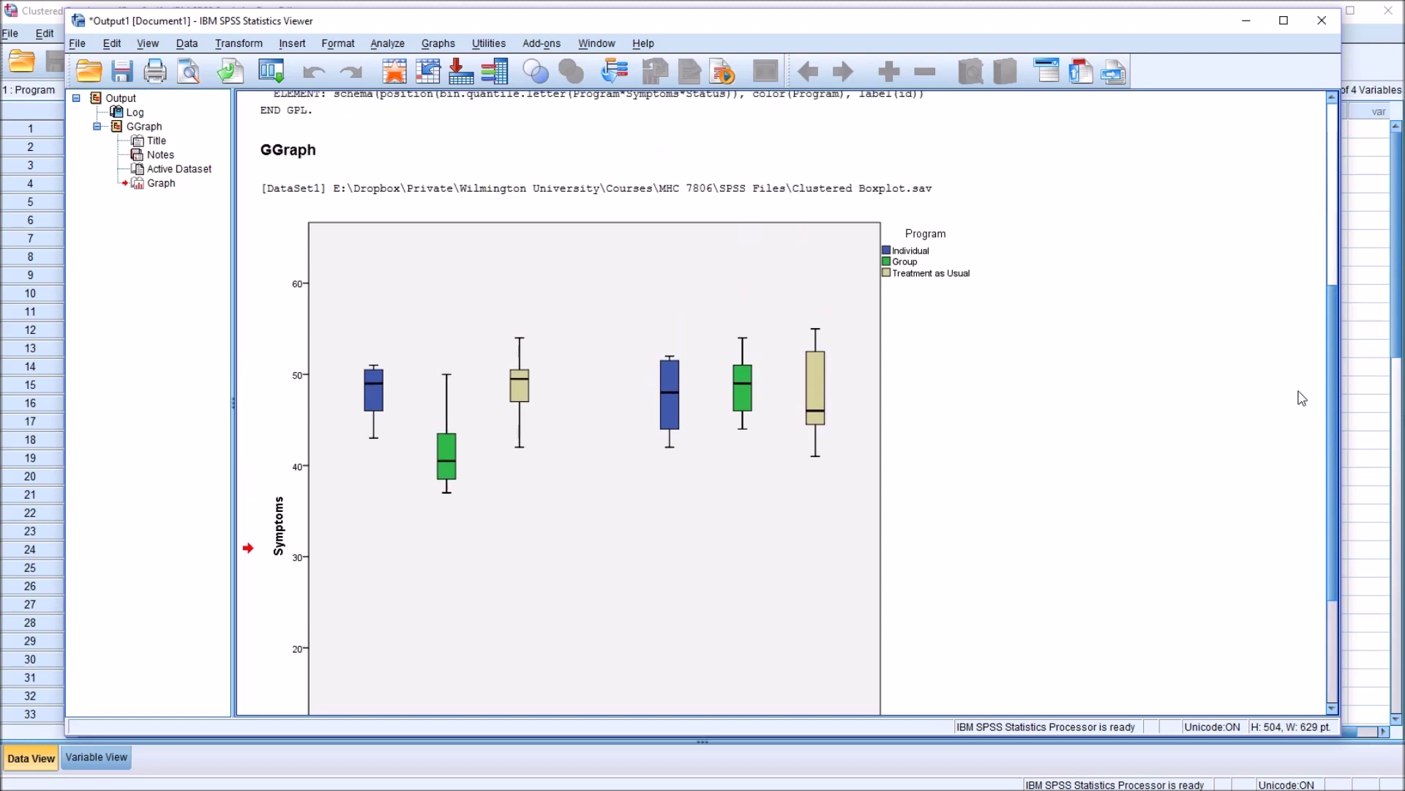
click(316, 437)
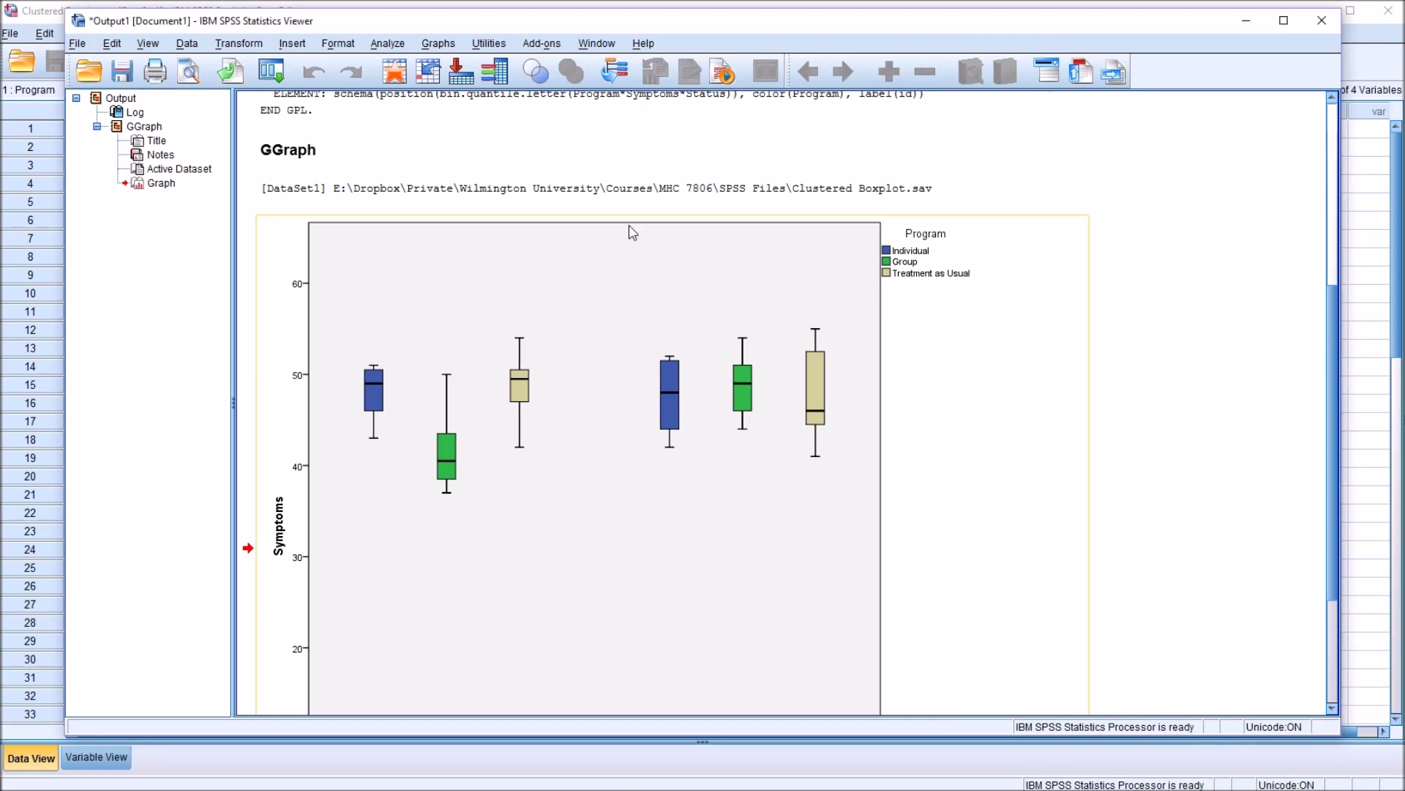
click(468, 5)
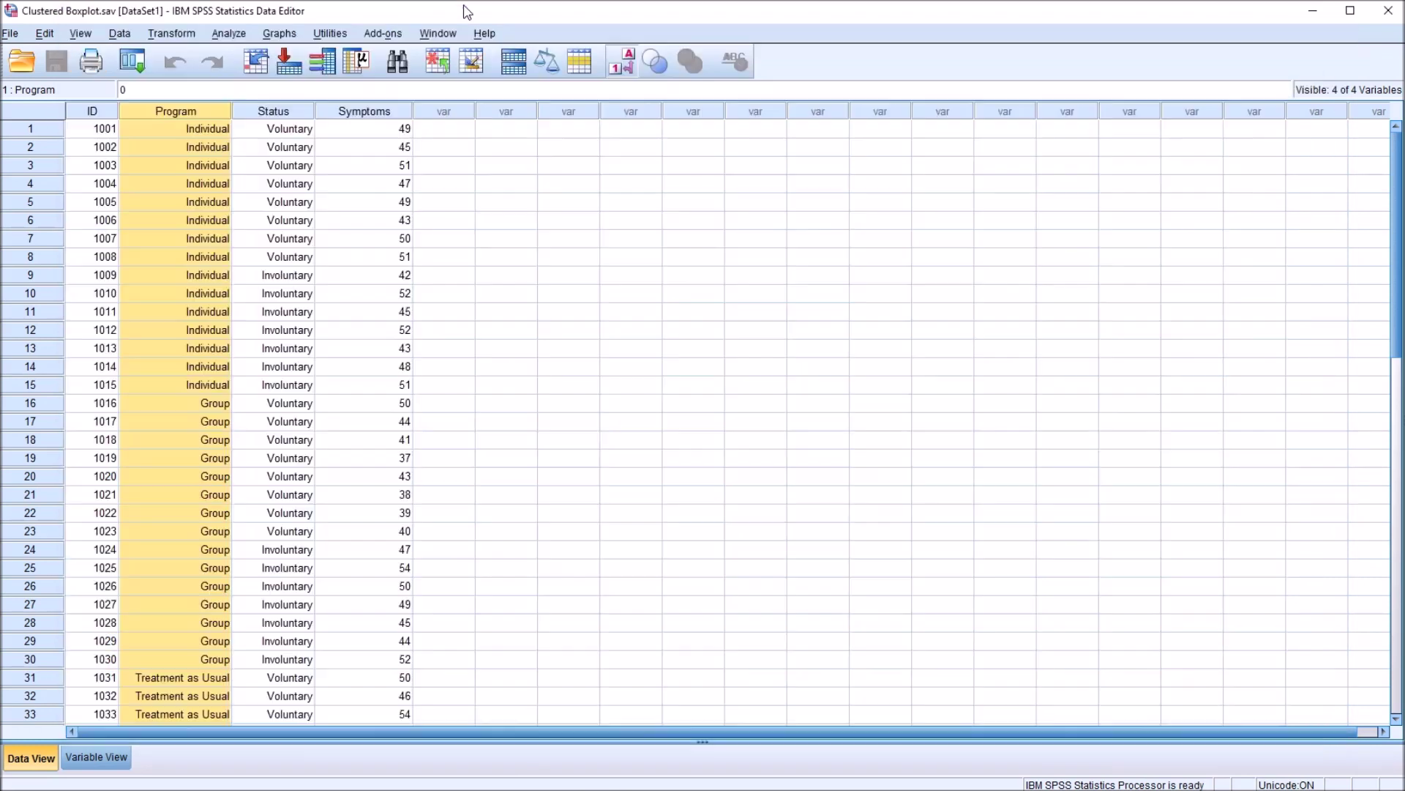
Change row 4's Symptoms score from 47 to 87.
click(389, 171)
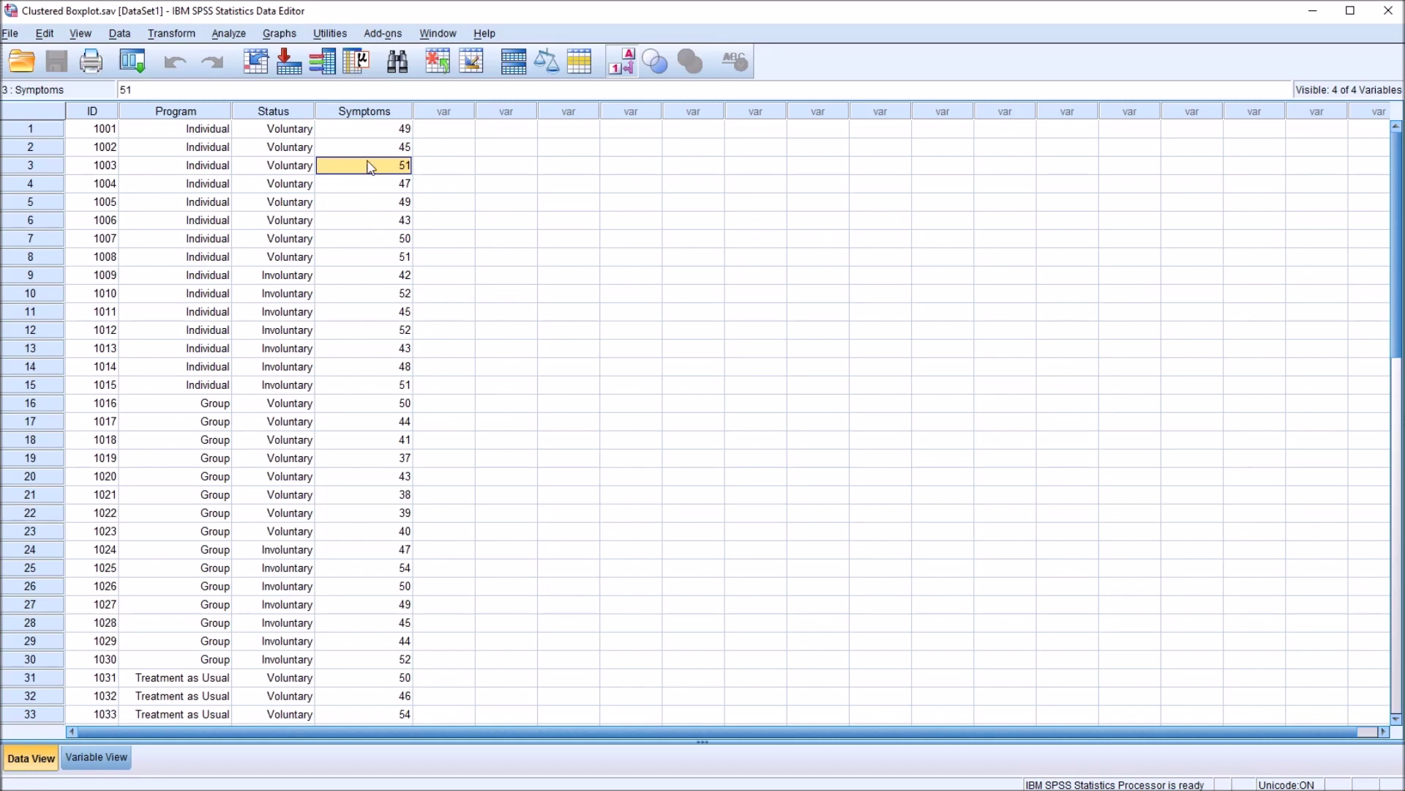
click(364, 112)
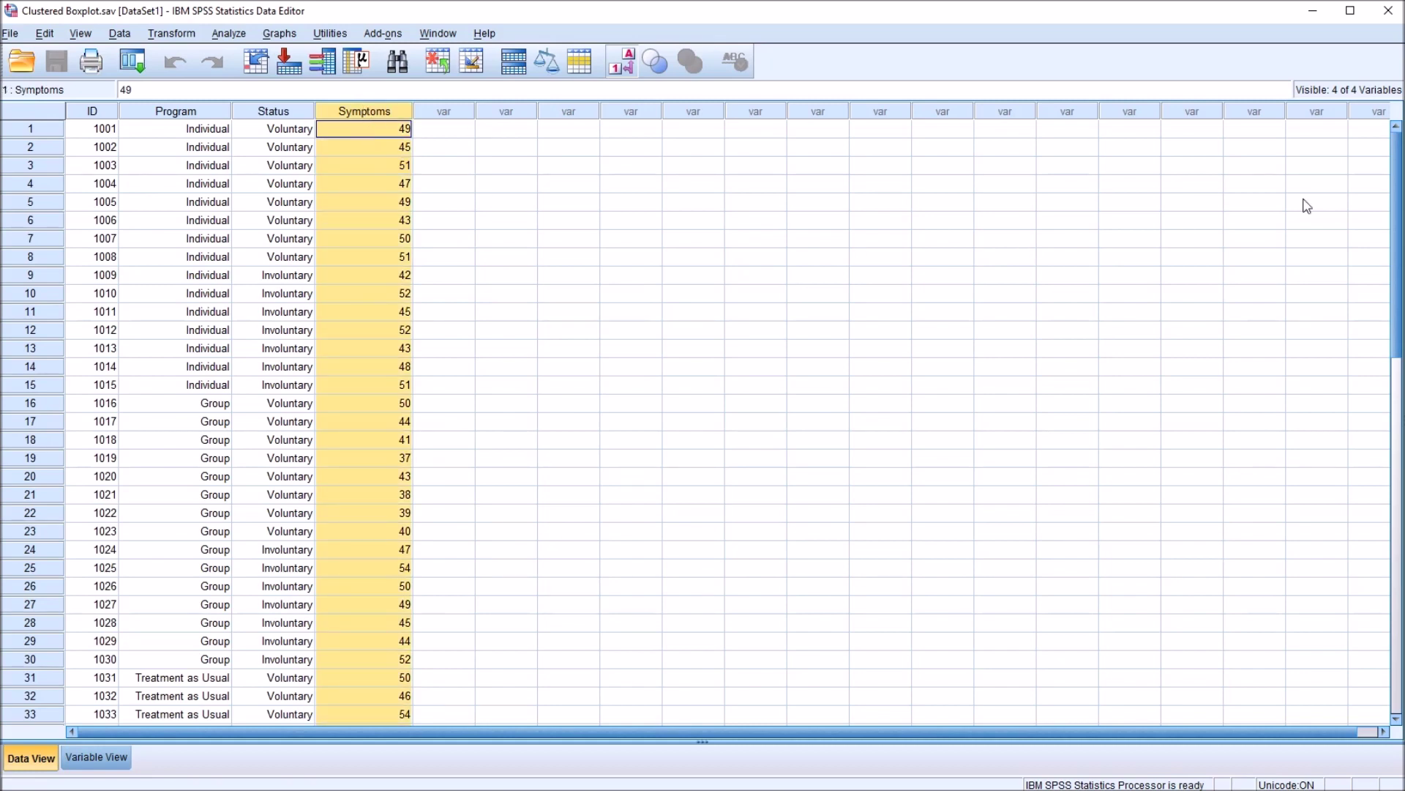
drag(1399, 213, 1381, 191)
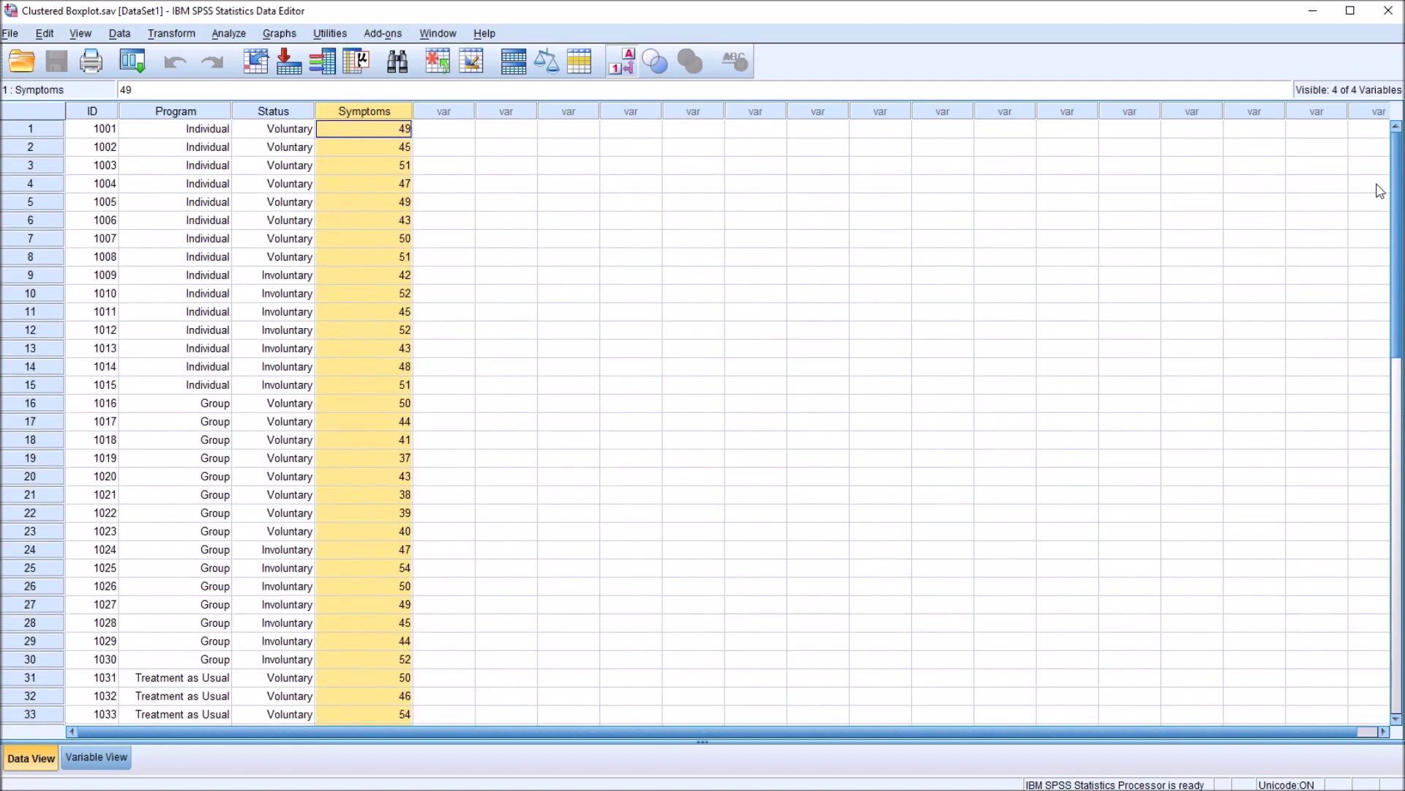
click(369, 184)
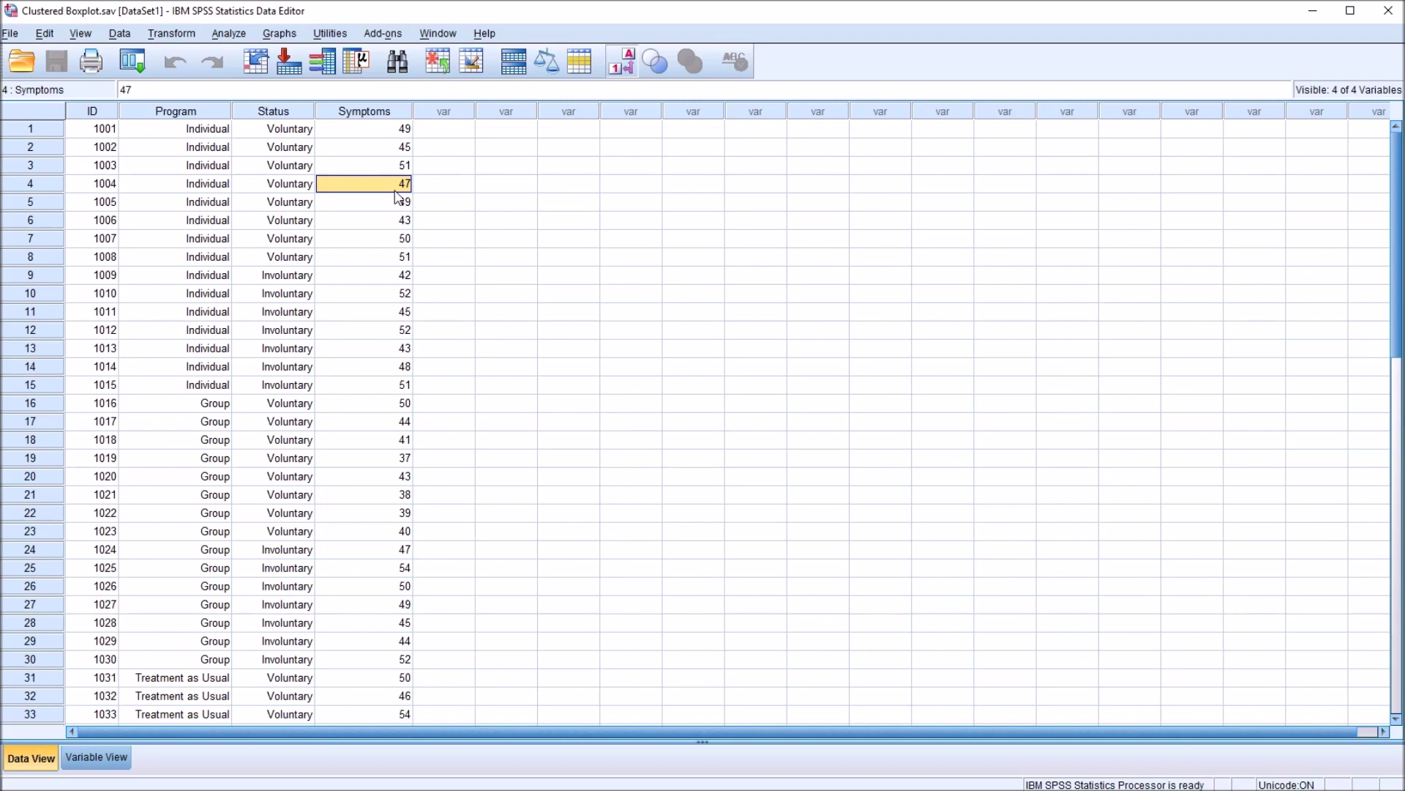
text(87)
click(386, 204)
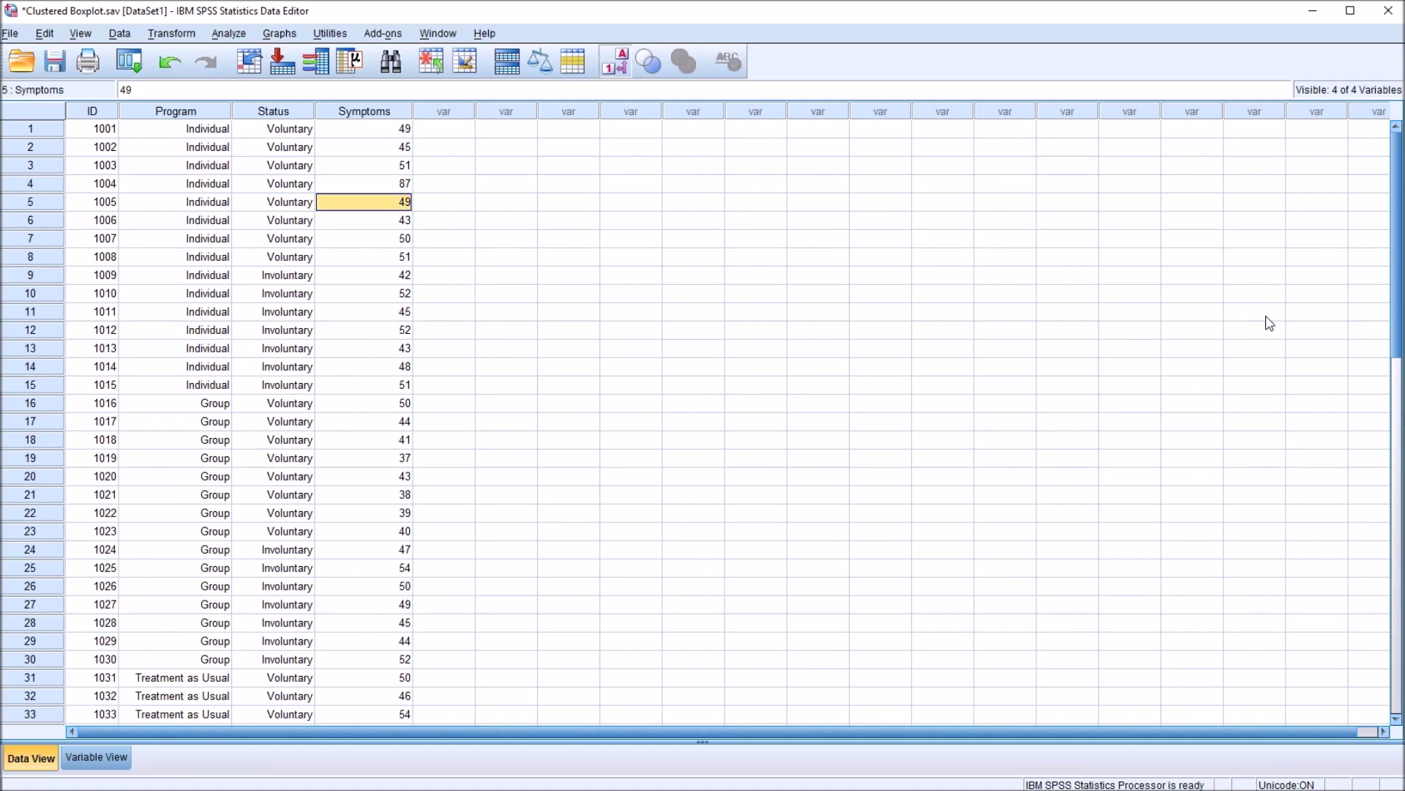
Change row 39's Symptoms score from 53 to 14.
drag(1395, 294, 1395, 407)
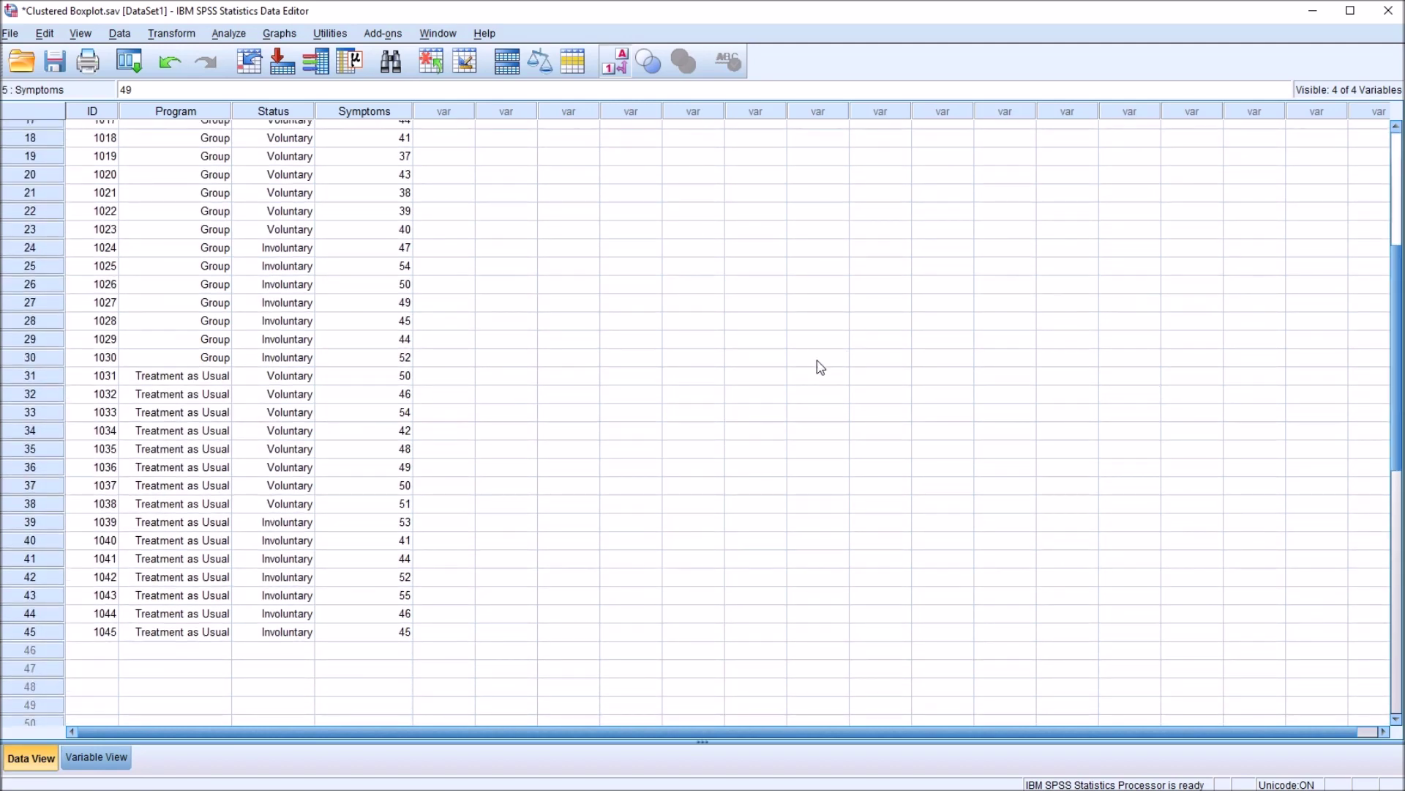
click(359, 526)
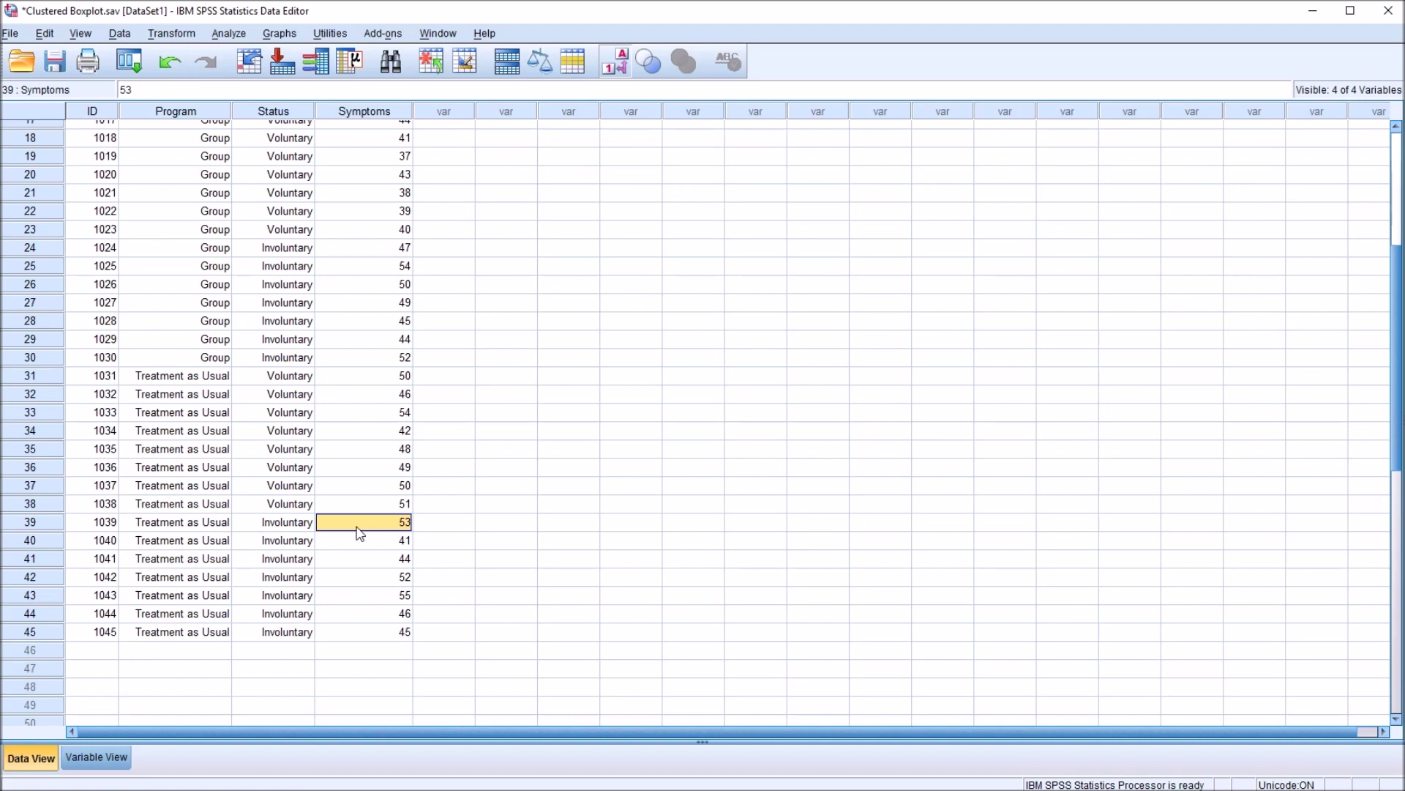
text(14)
key(Return)
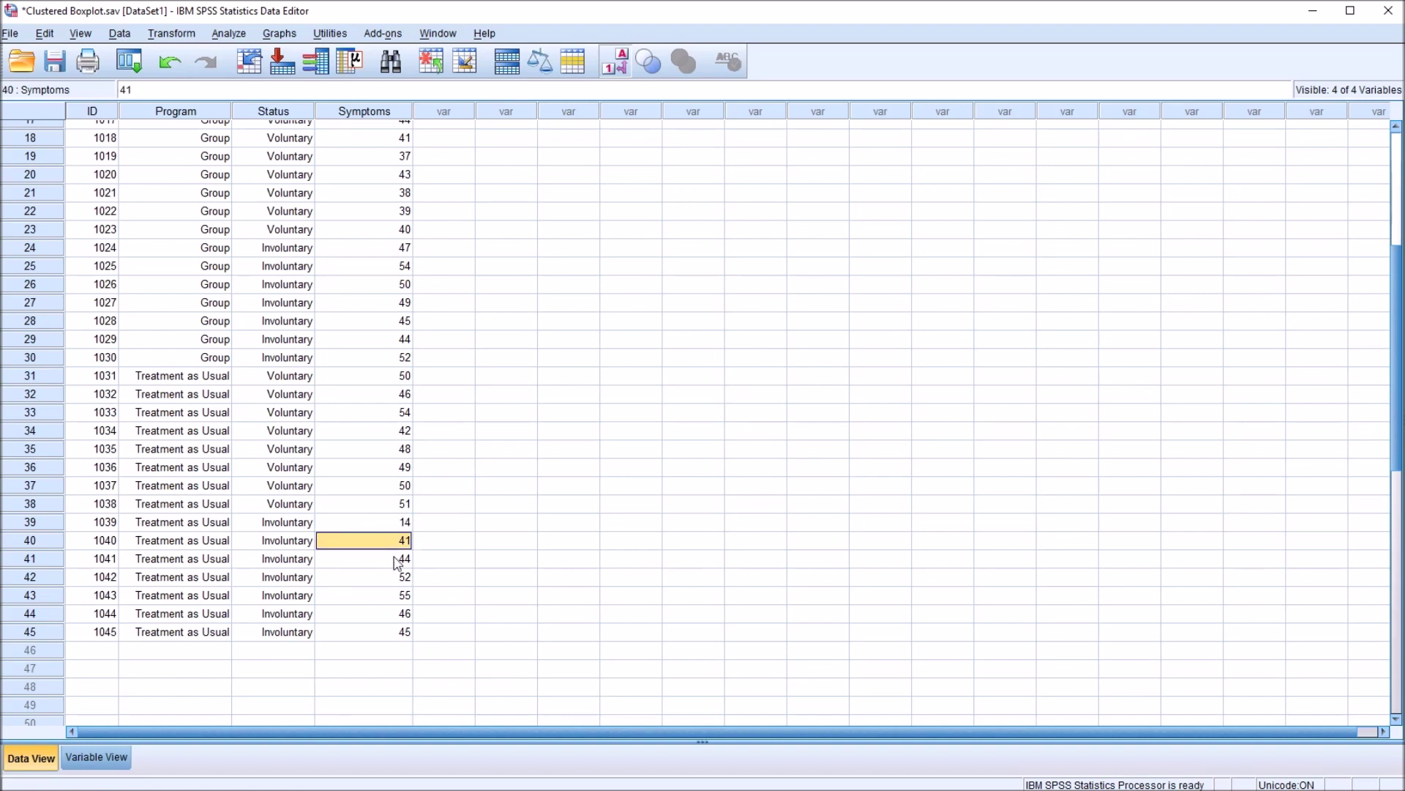
click(279, 33)
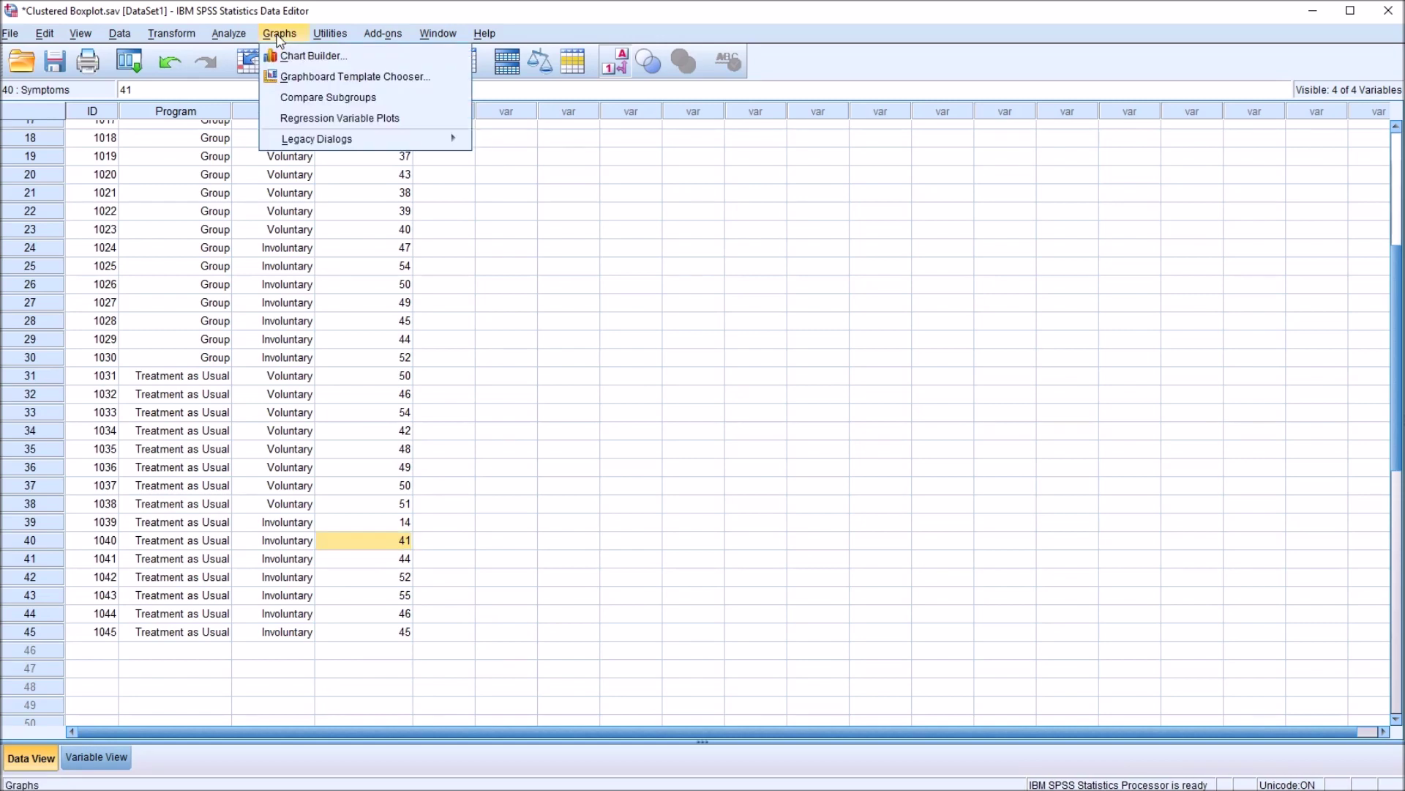
Rerun Chart Builder with the same clustered boxplot setup and select the resulting chart.
click(315, 59)
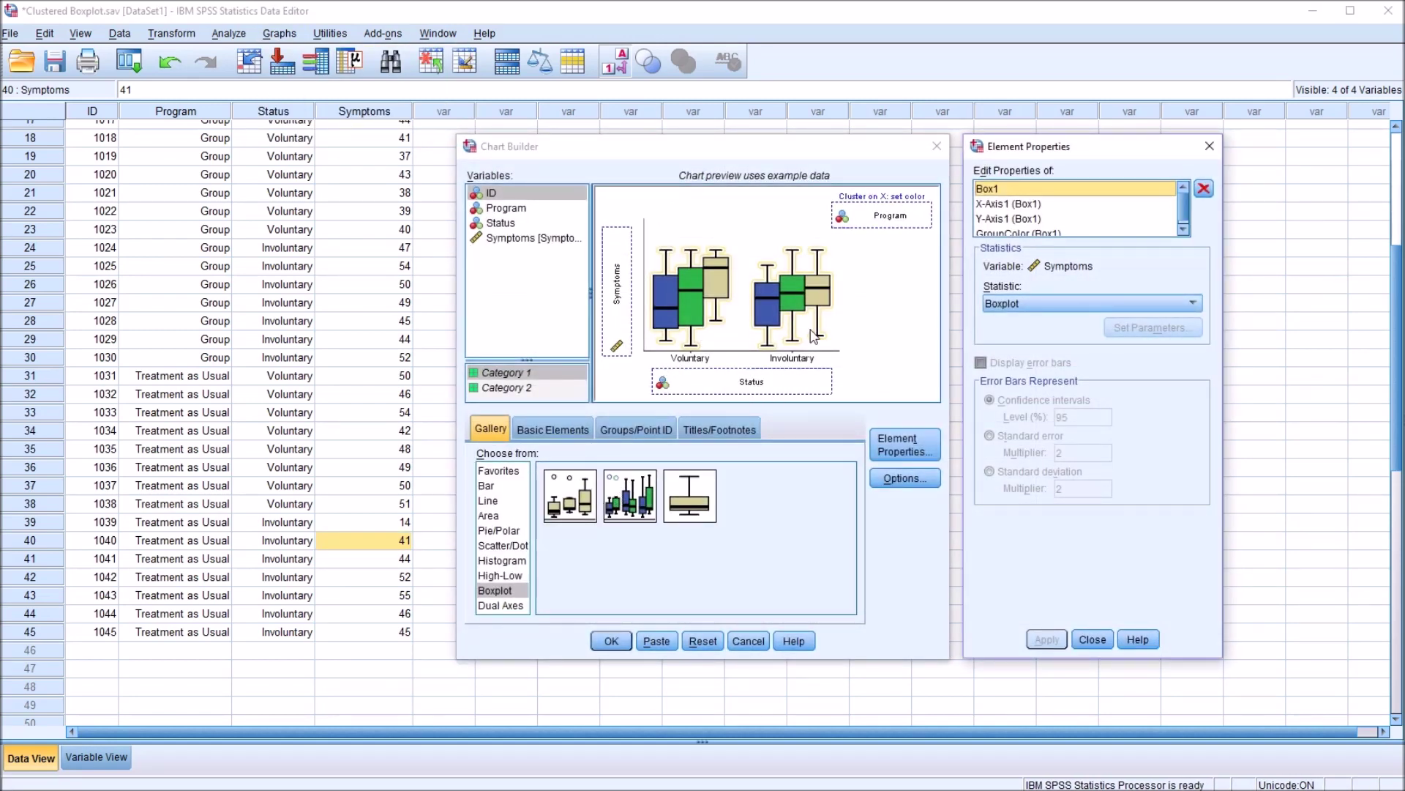
click(609, 641)
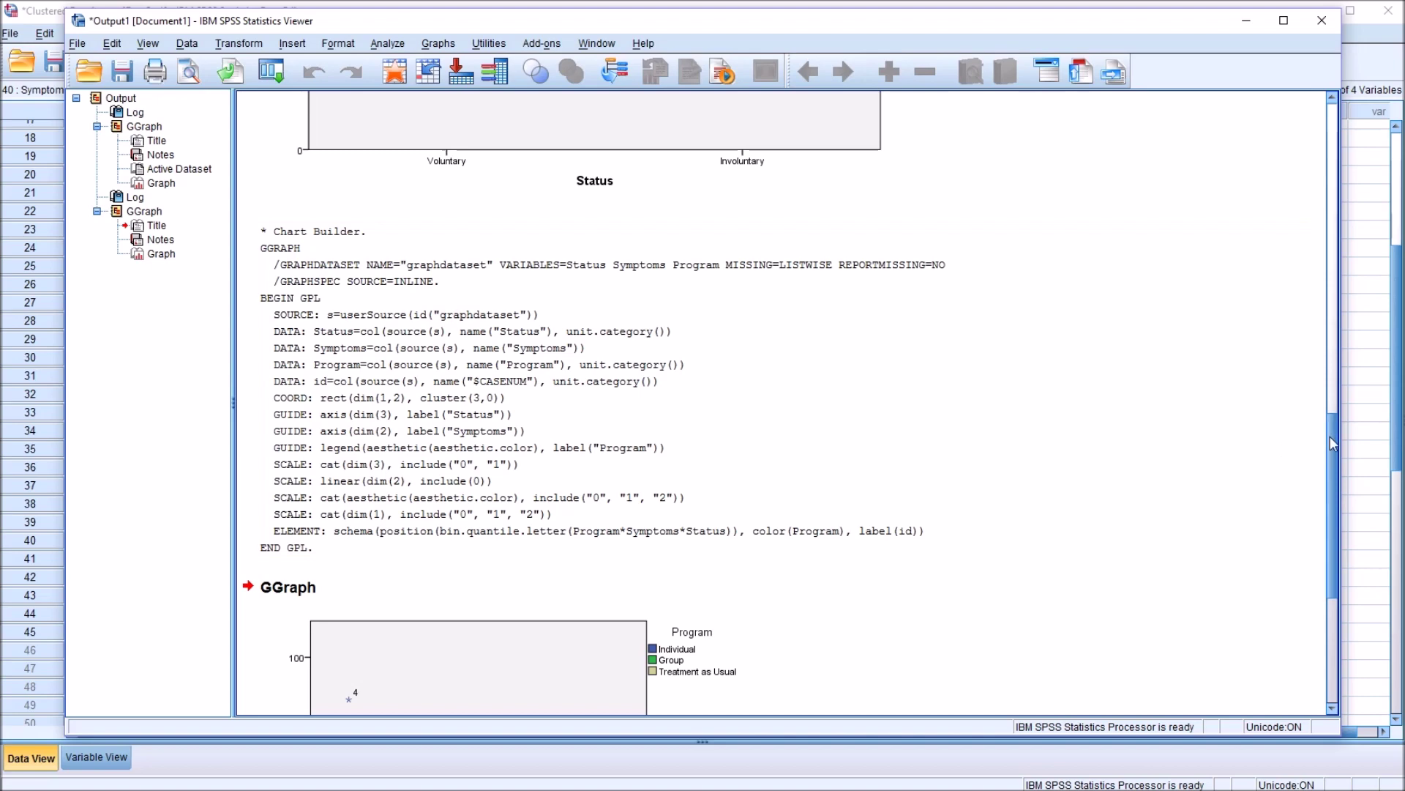
drag(1329, 436, 1327, 521)
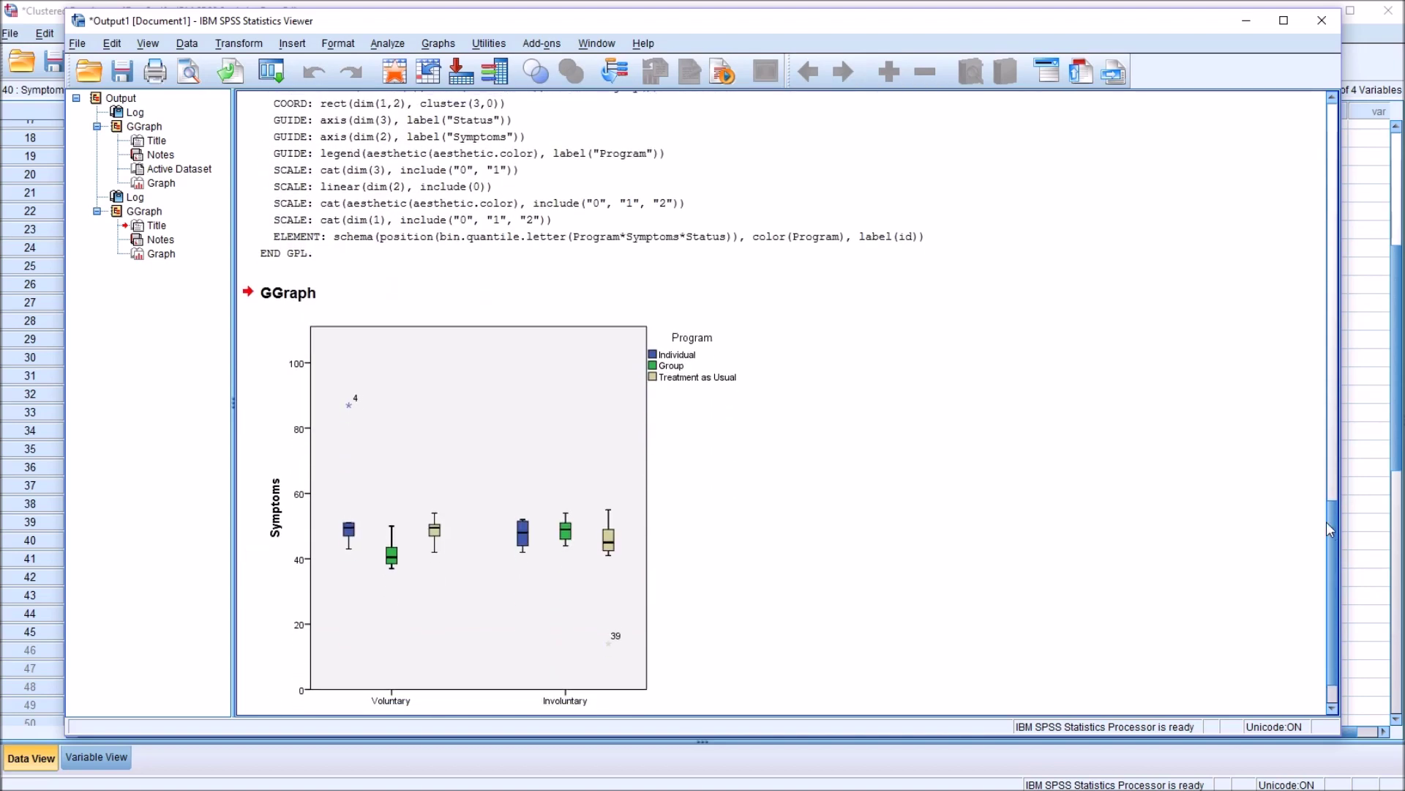
click(574, 476)
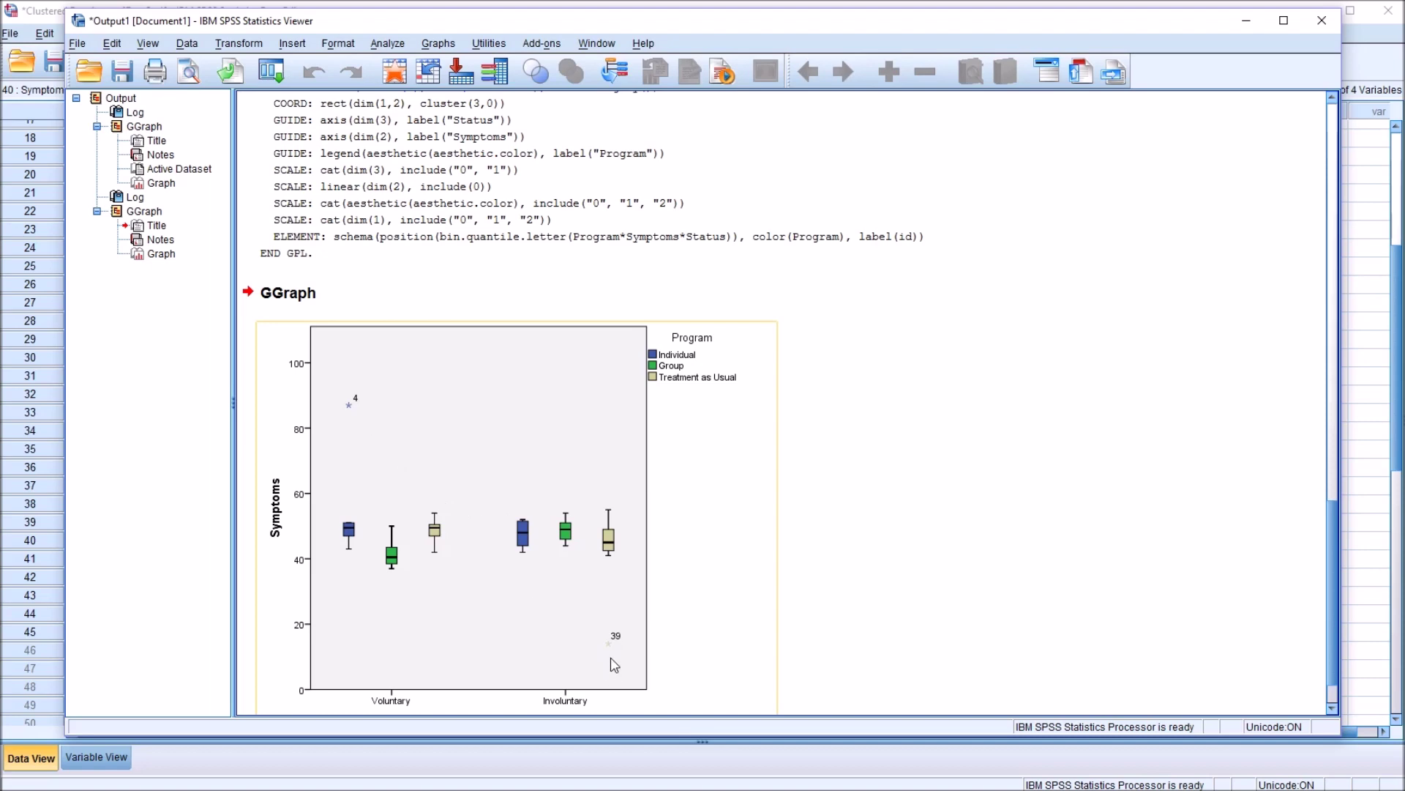
click(503, 497)
Set the new boxplot's chart size to height 1200 and width 1500 in Chart Editor.
double_click(503, 497)
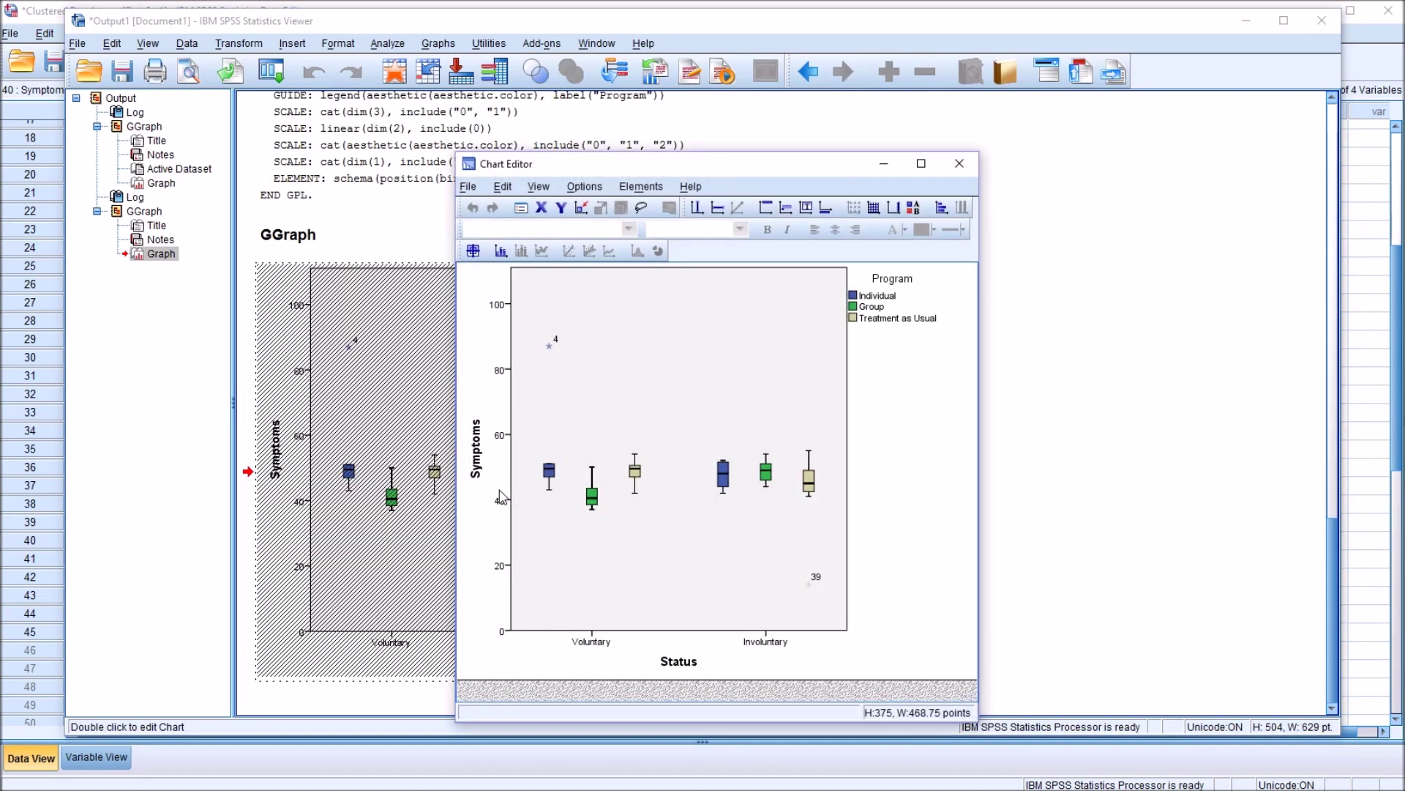
double_click(708, 401)
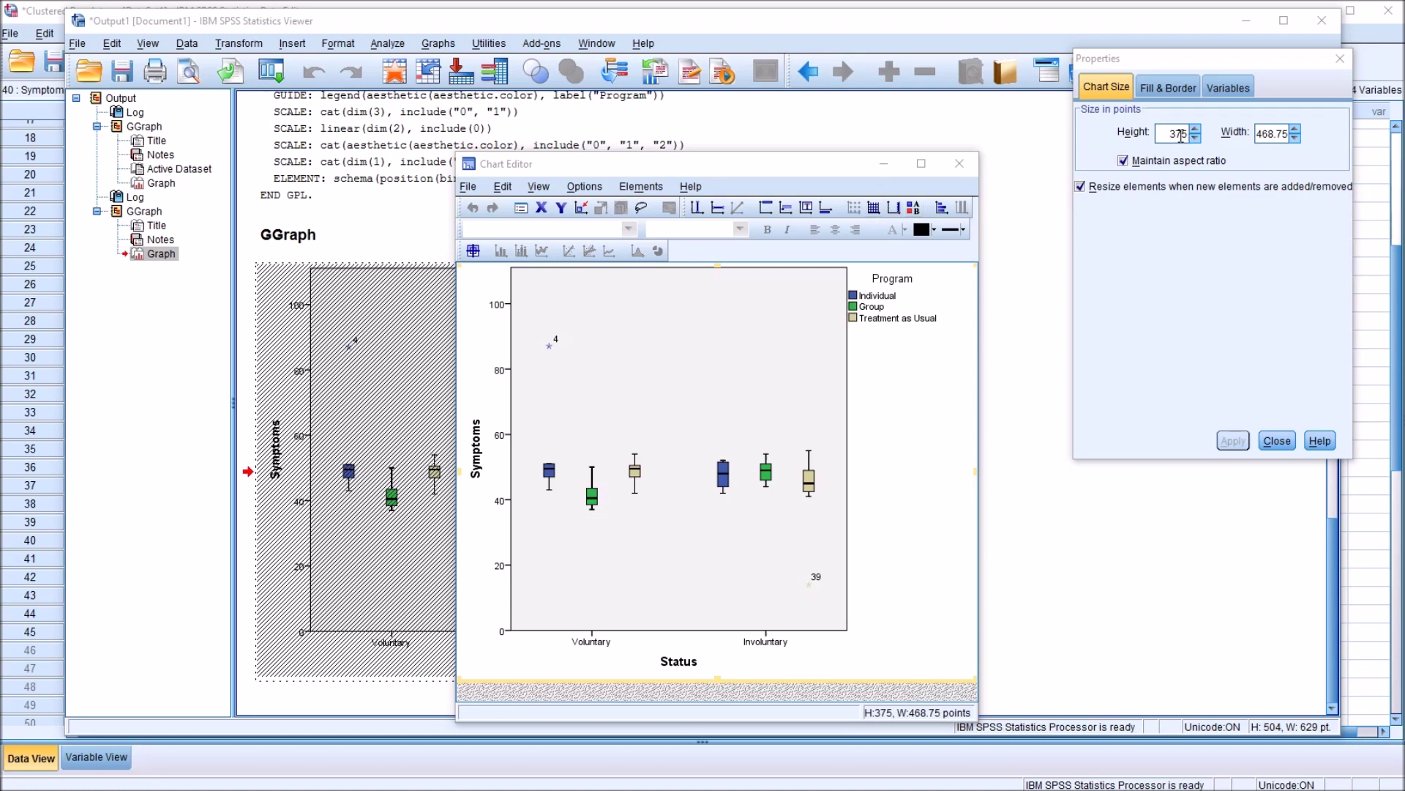
drag(1167, 132, 1179, 133)
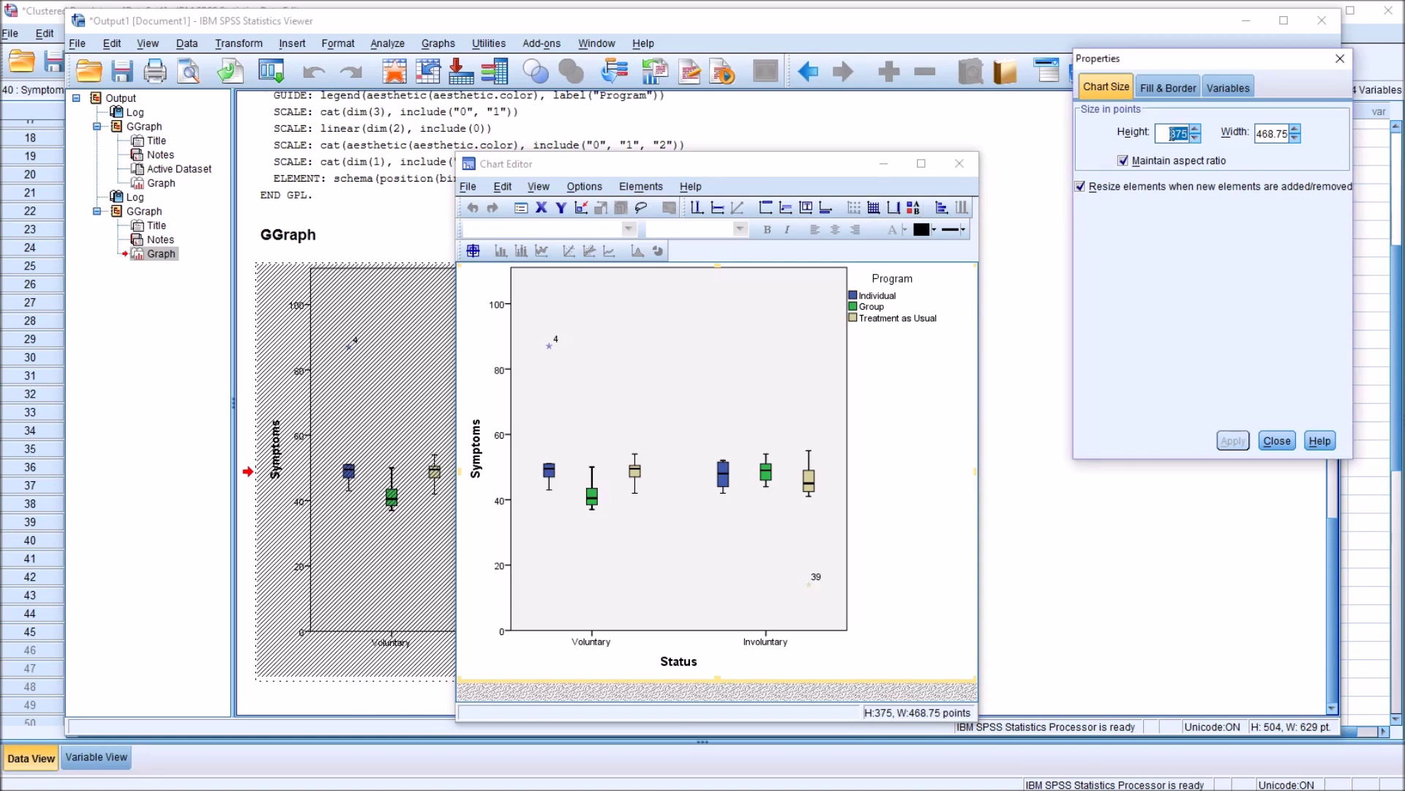
text(1200)
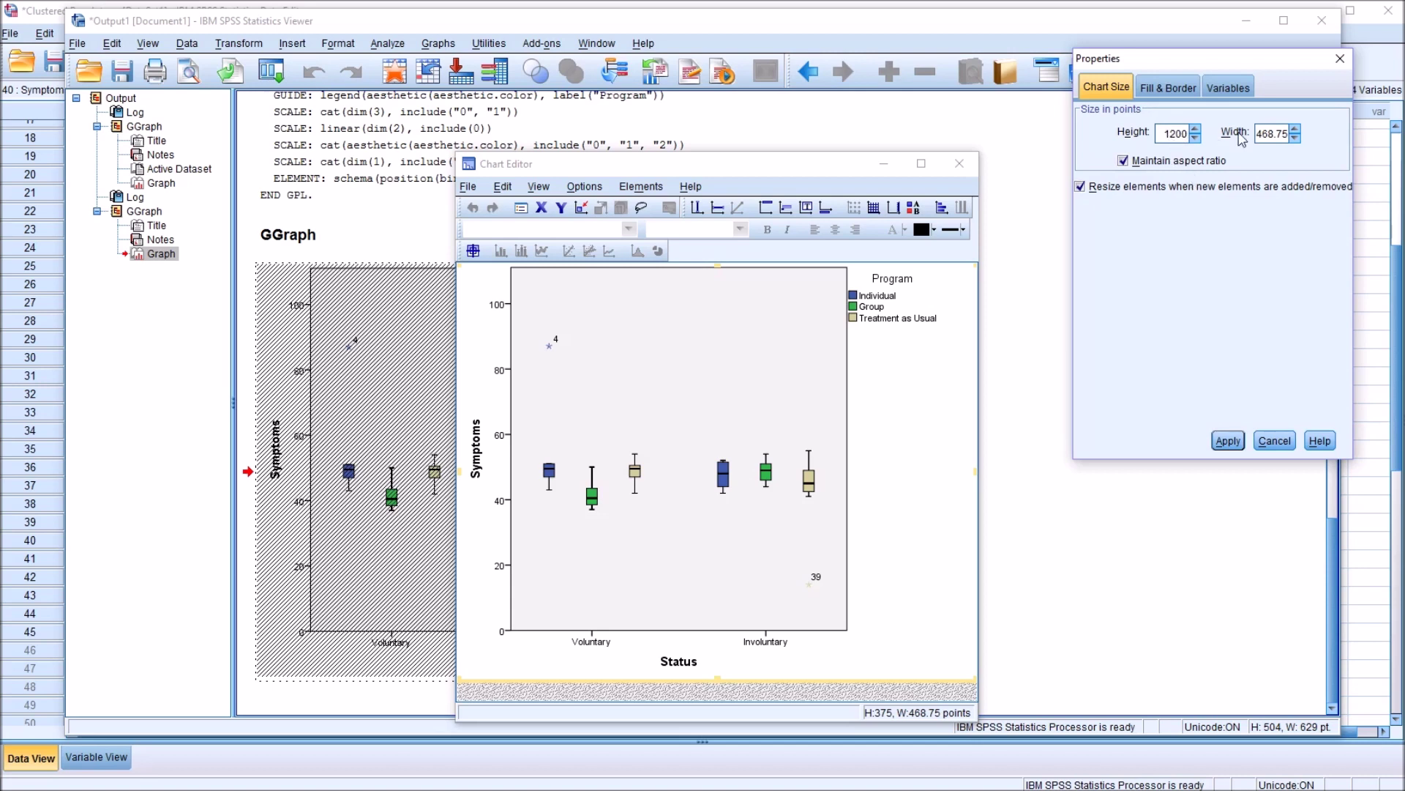
drag(1288, 134, 1268, 135)
text(1500)
click(1222, 441)
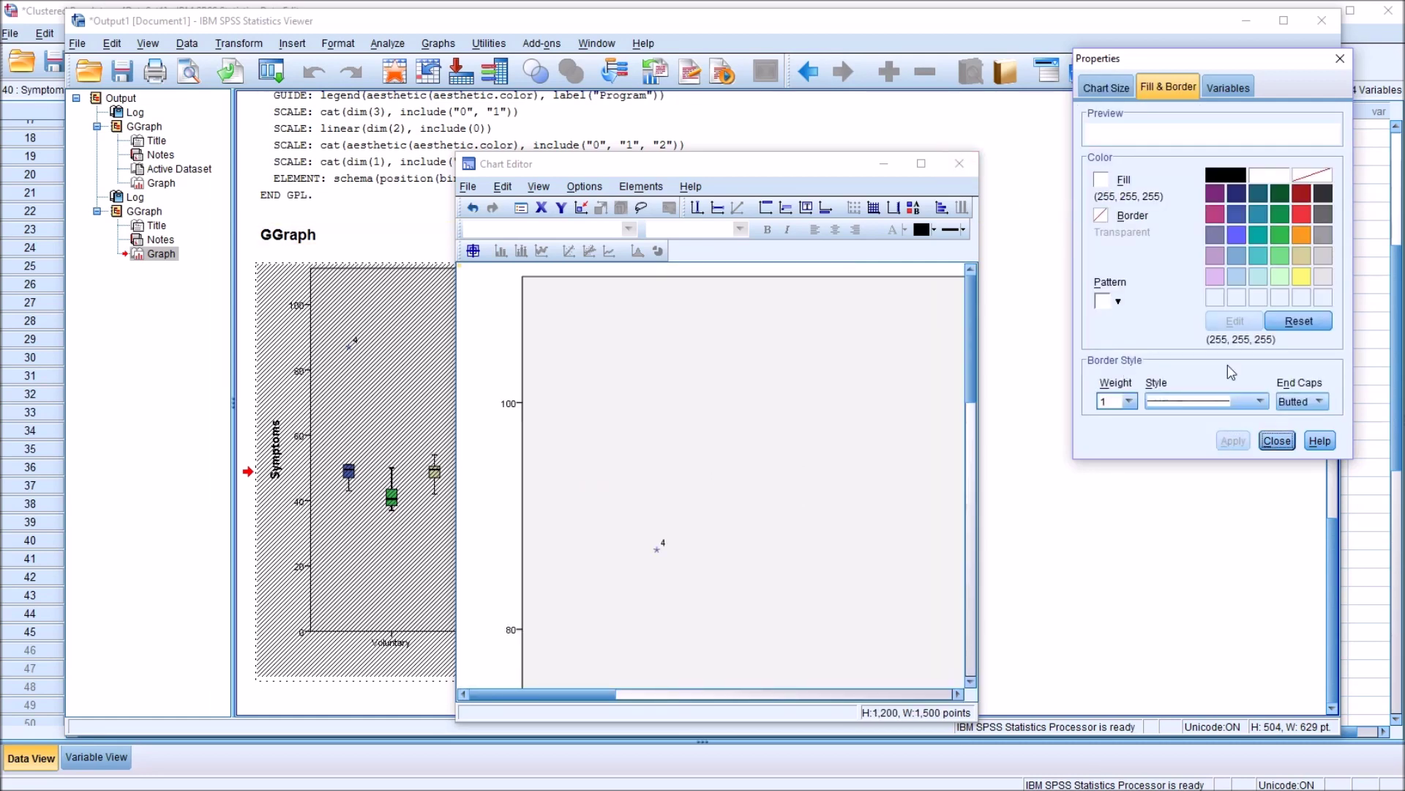
click(1277, 440)
click(959, 163)
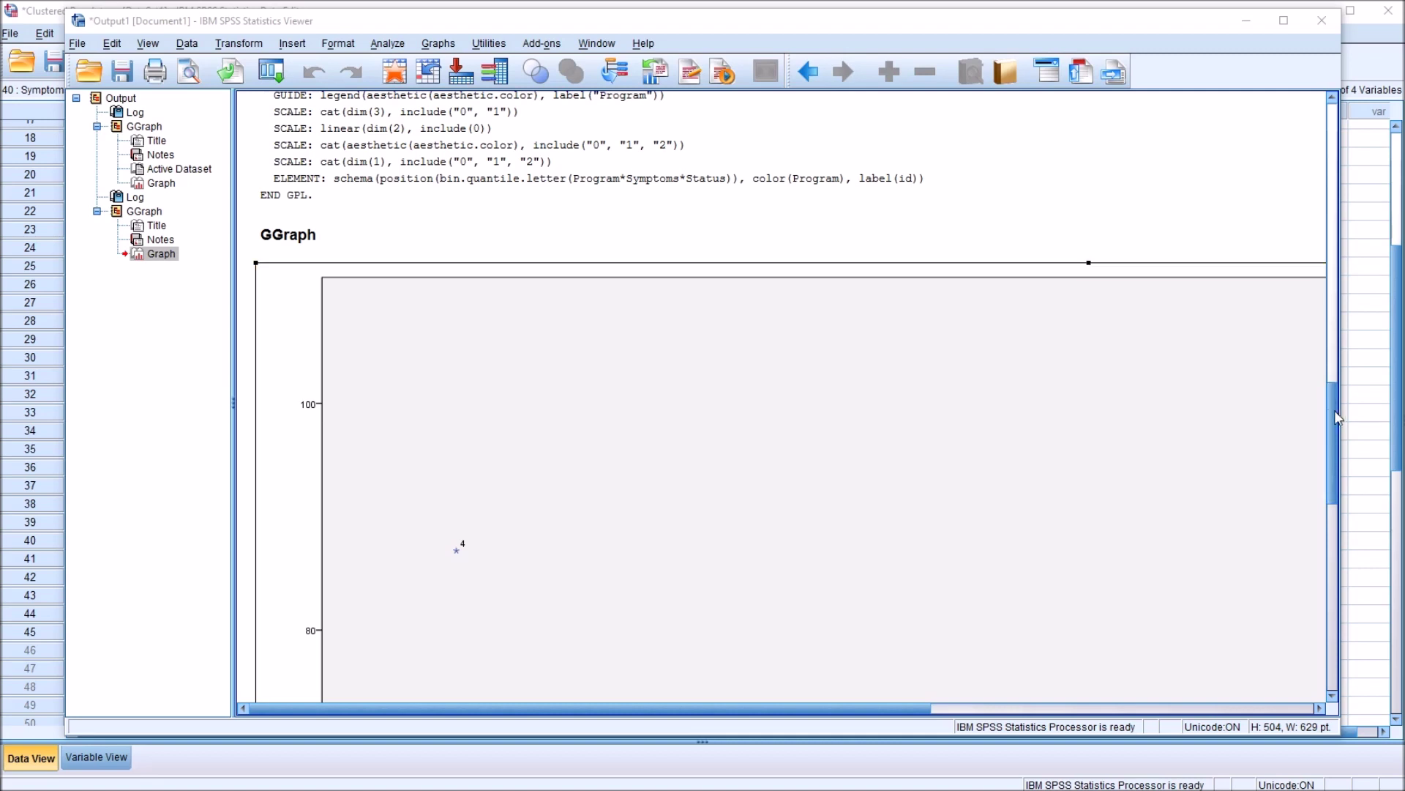
Scroll around the enlarged boxplot to inspect outliers 4 and 39, then return to the Data Editor.
drag(1334, 409, 1334, 531)
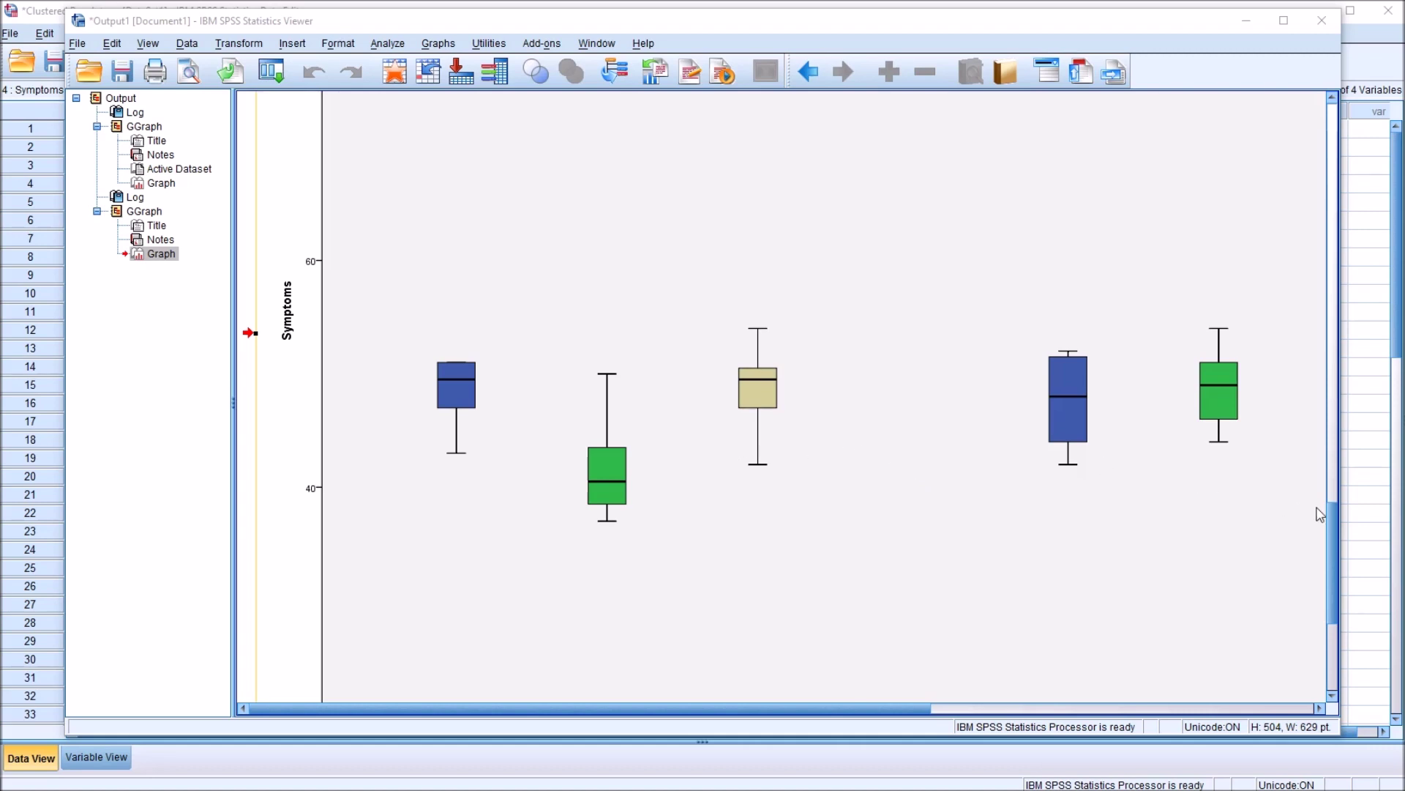
click(1306, 533)
drag(1332, 537, 1320, 489)
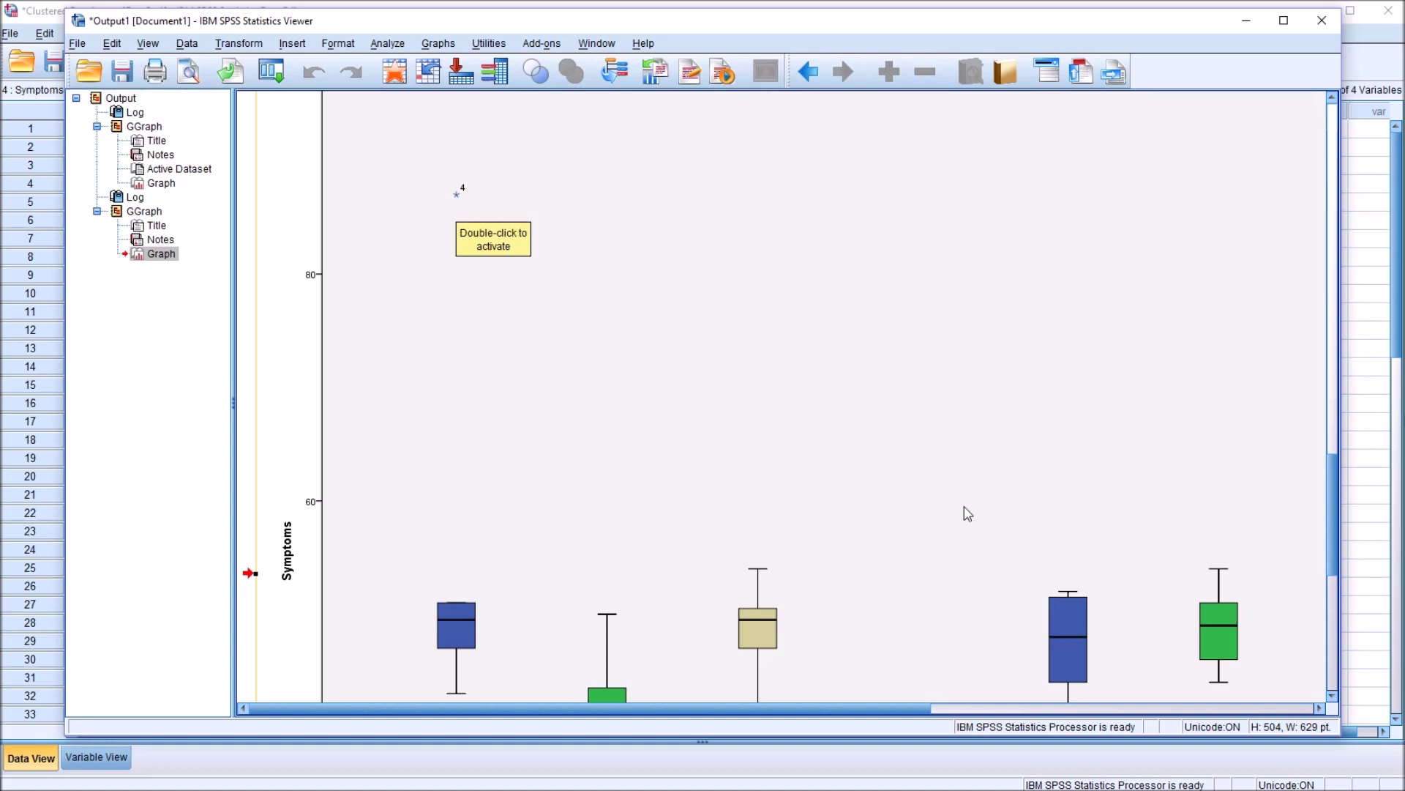
click(664, 352)
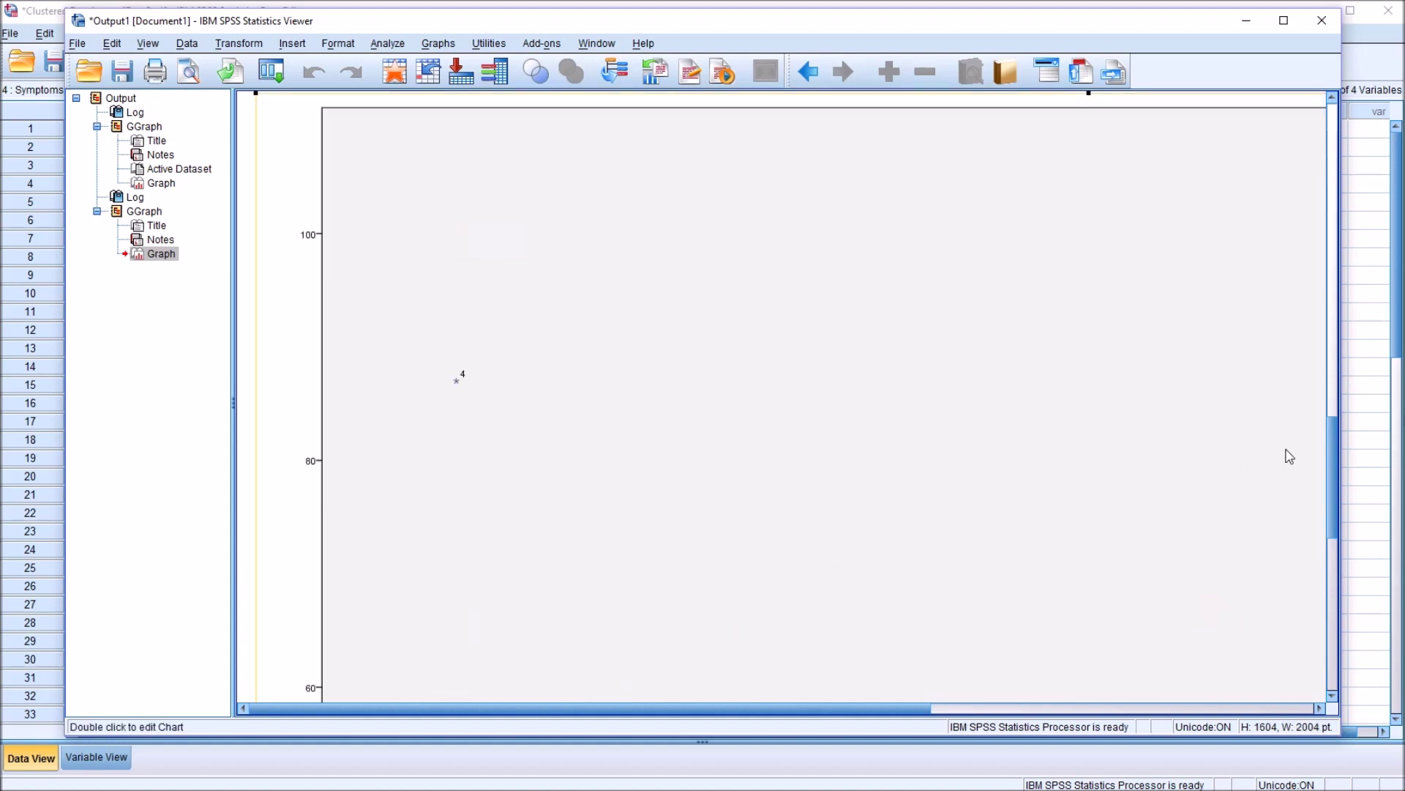
drag(1334, 452, 1302, 590)
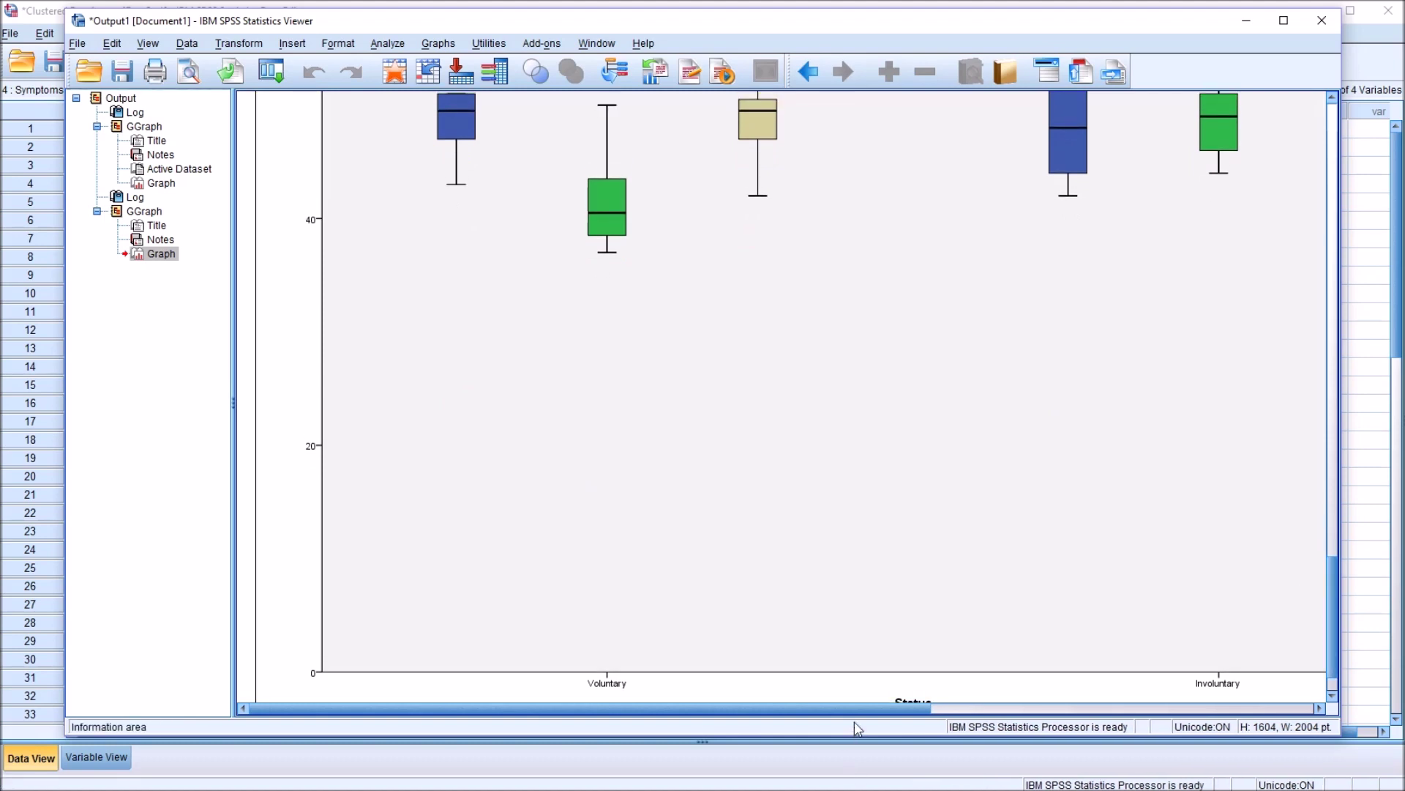
drag(878, 715, 972, 695)
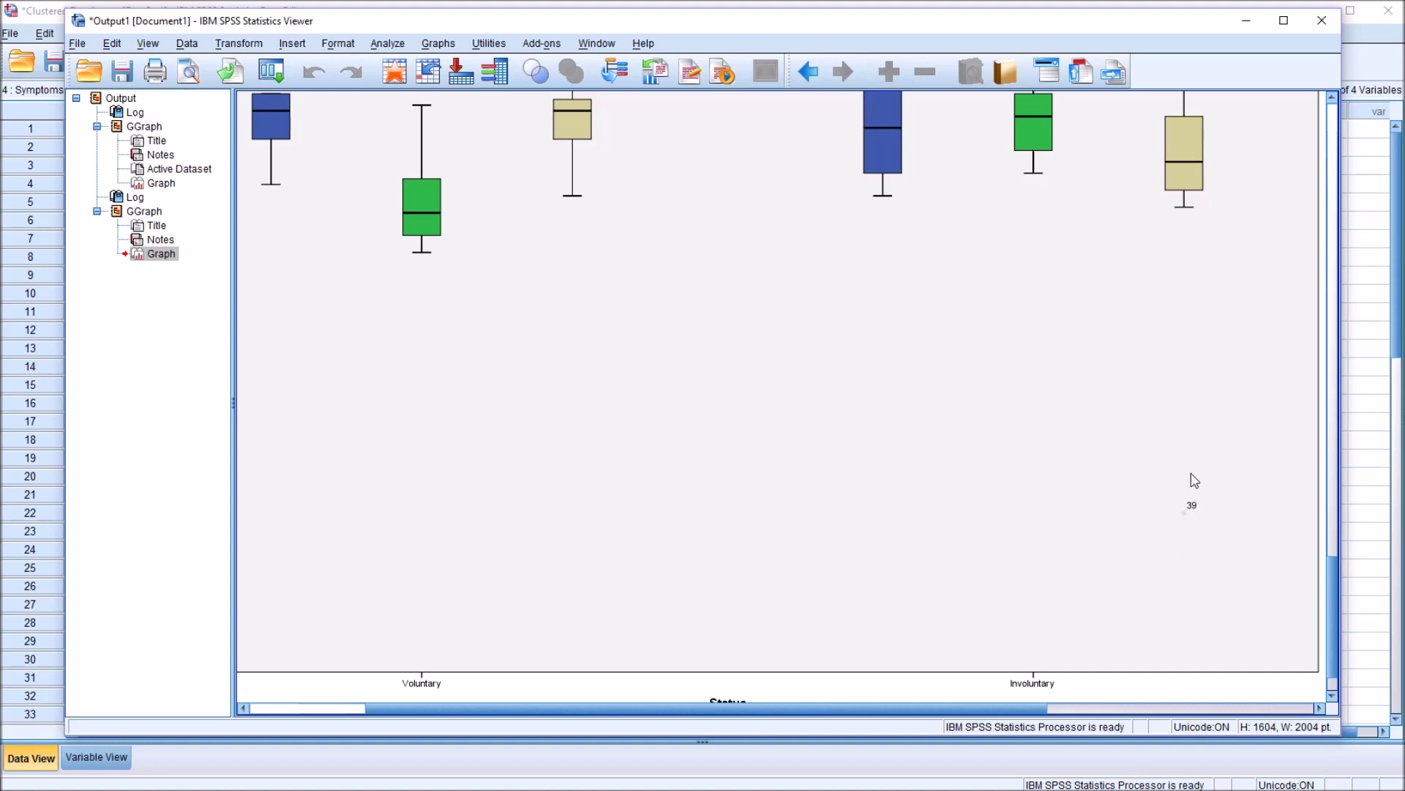
drag(1333, 594, 1314, 498)
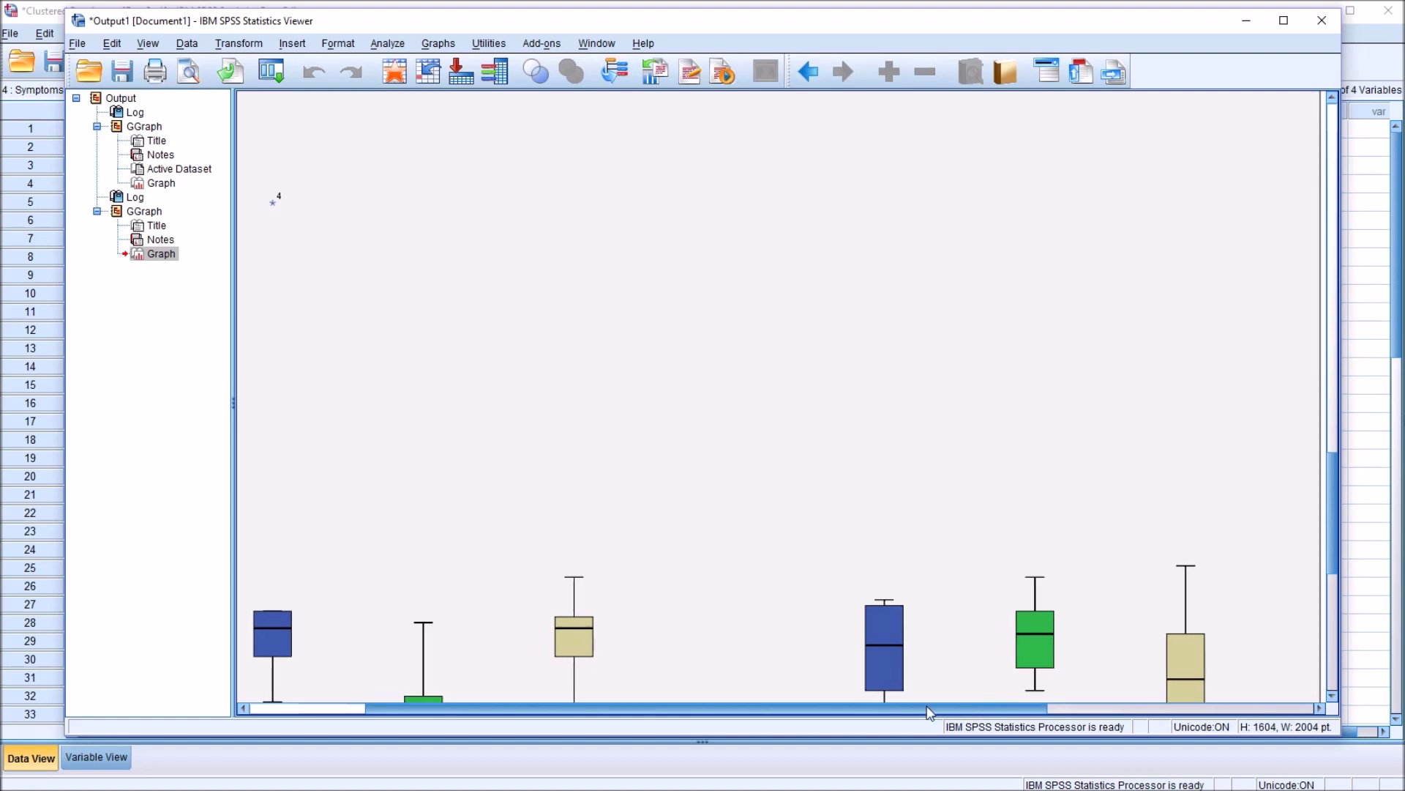
drag(958, 707, 840, 699)
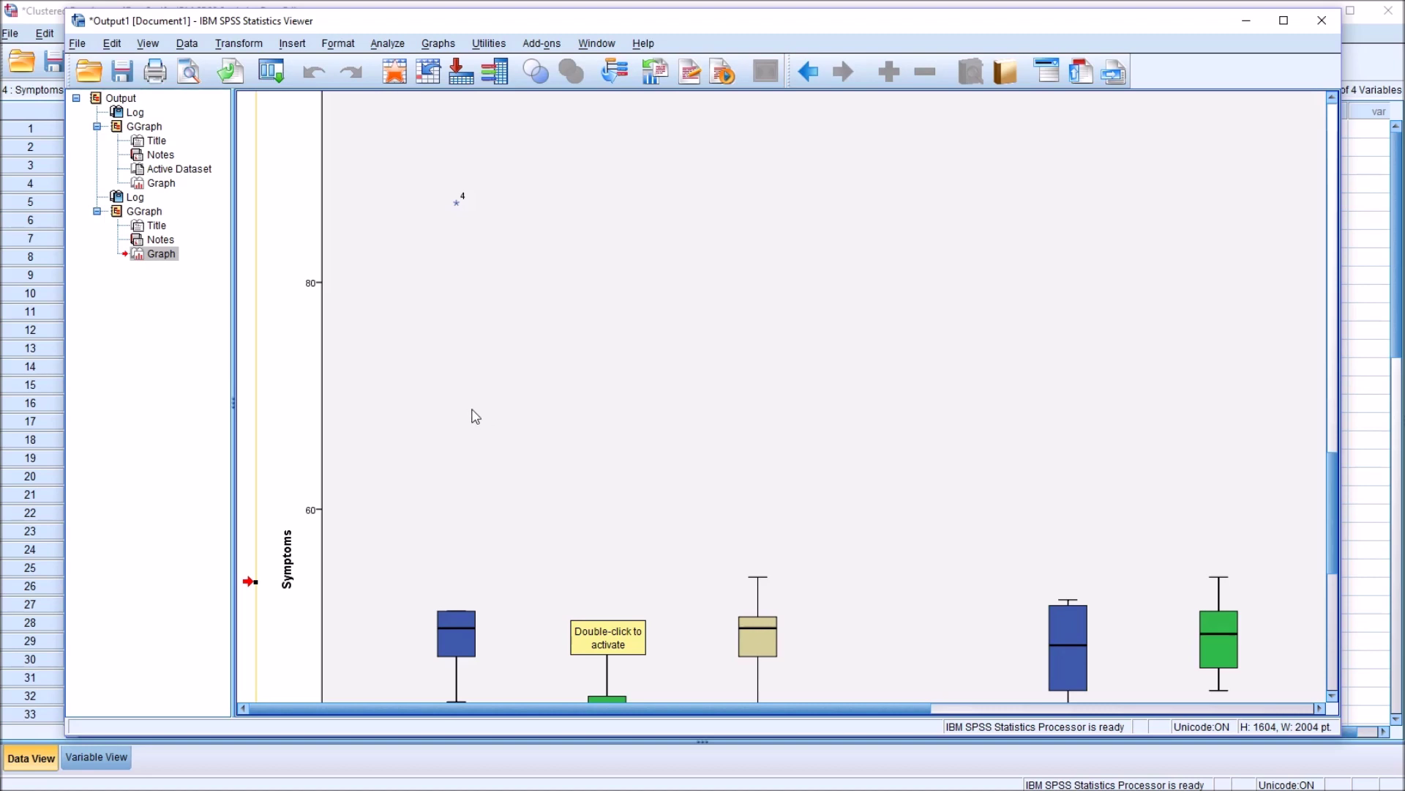
click(351, 5)
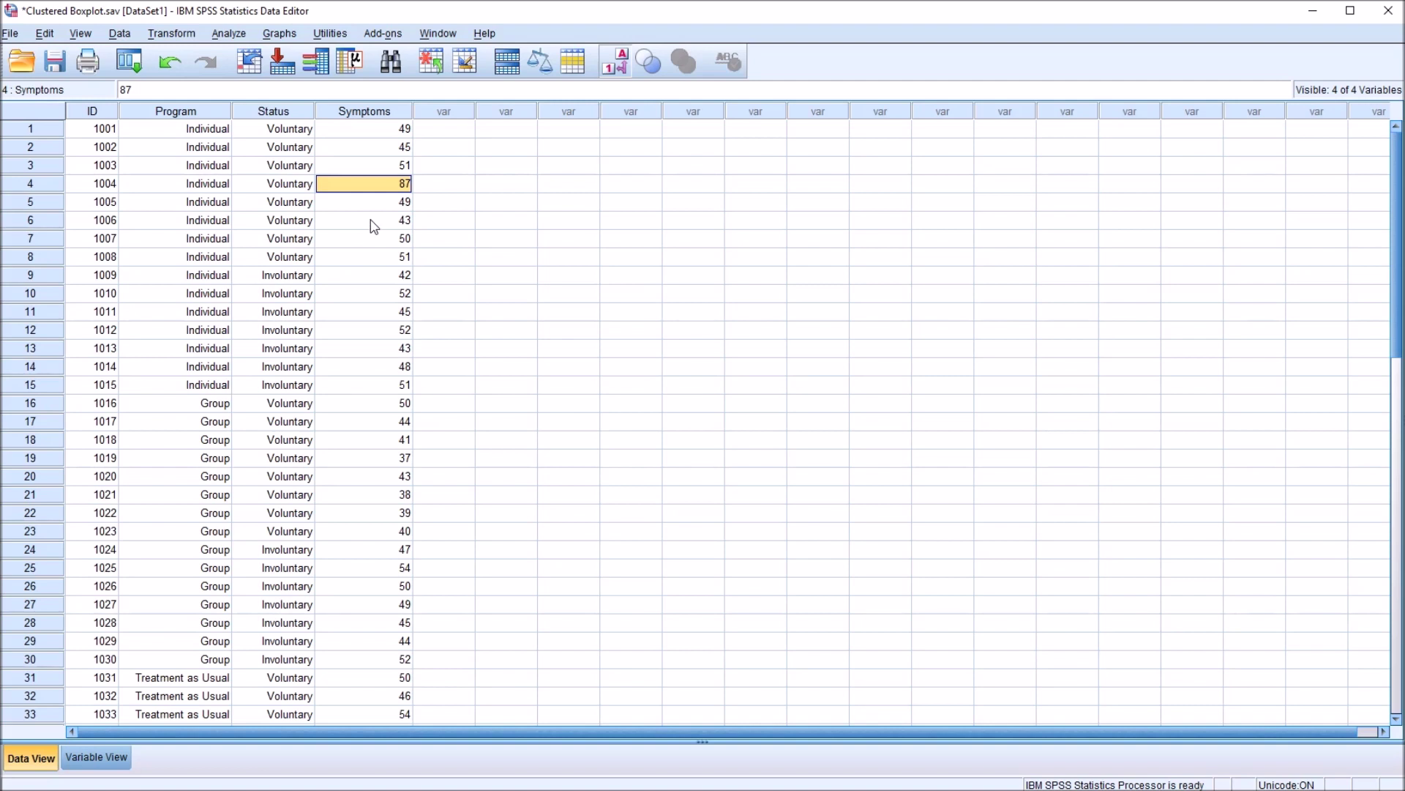
Replace row 7's Symptoms score of 50 with 68.
click(366, 239)
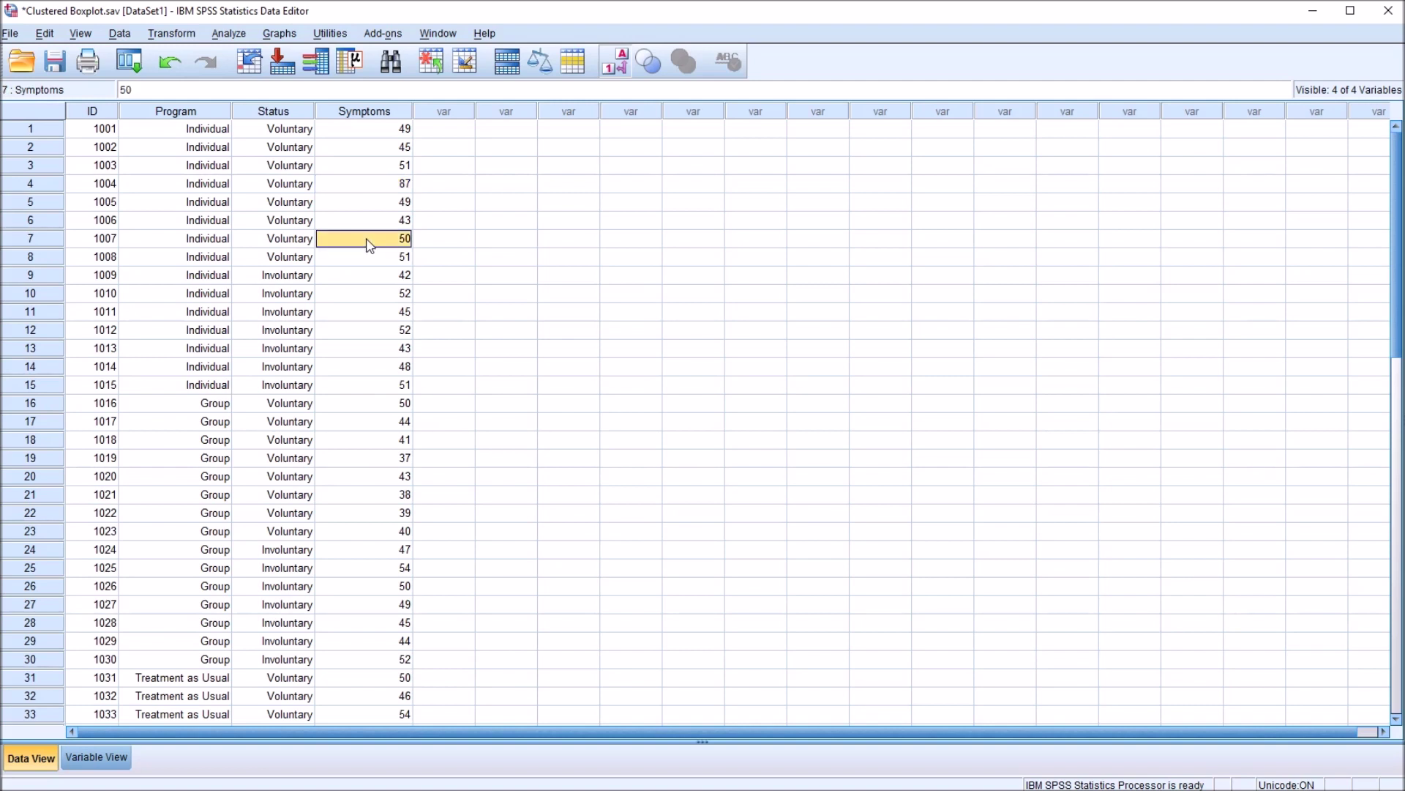
text(68)
key(Return)
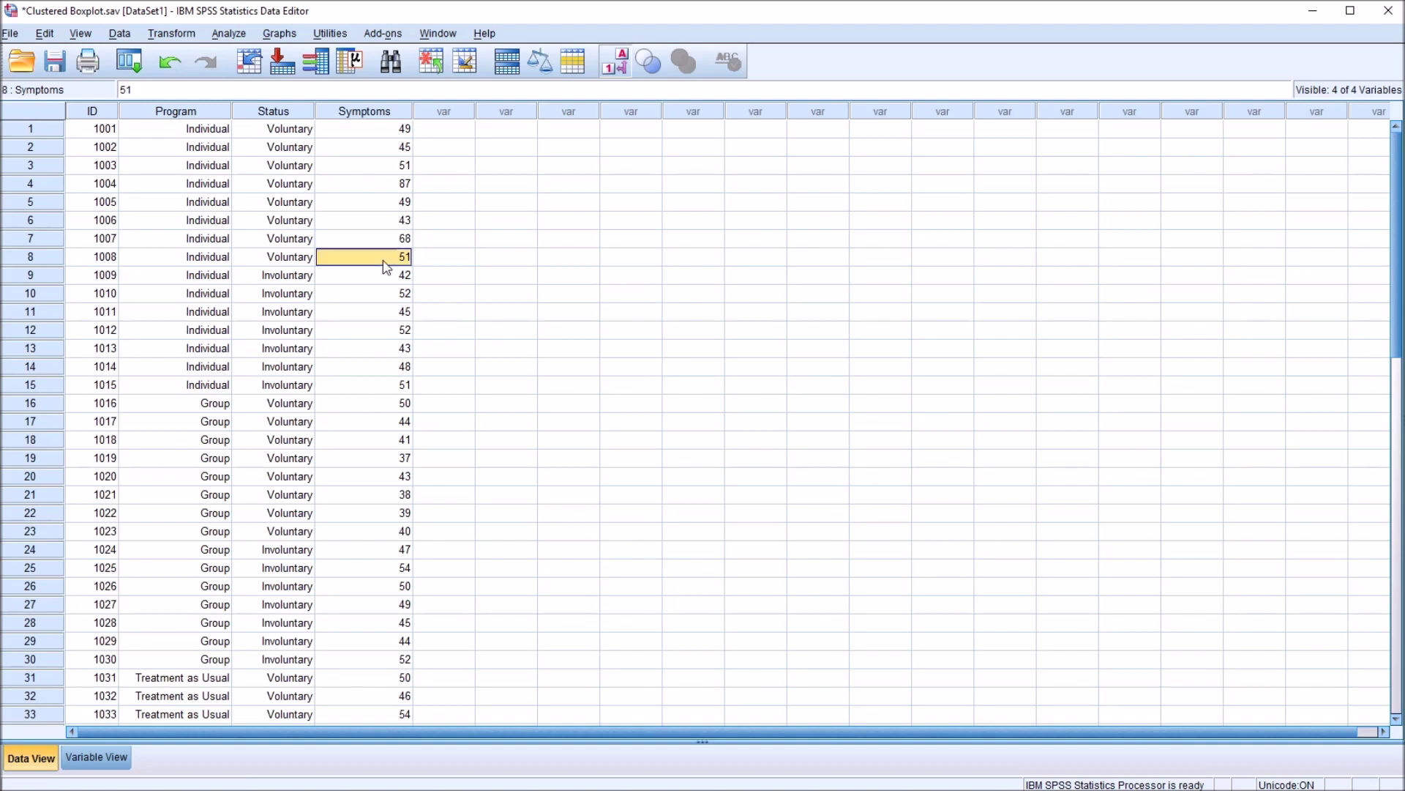
click(370, 237)
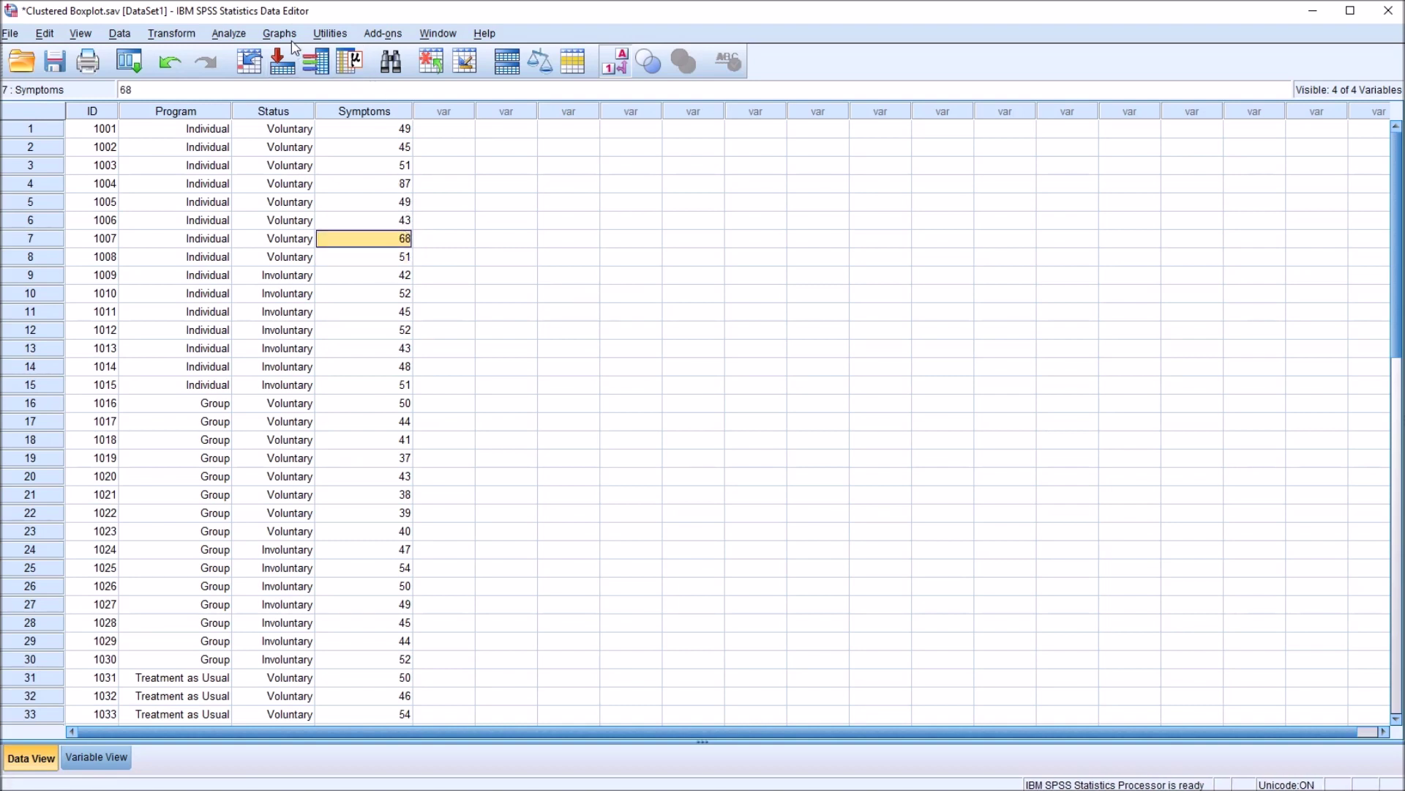
click(280, 33)
Rebuild the clustered boxplot from the edited data with Chart Builder.
click(307, 56)
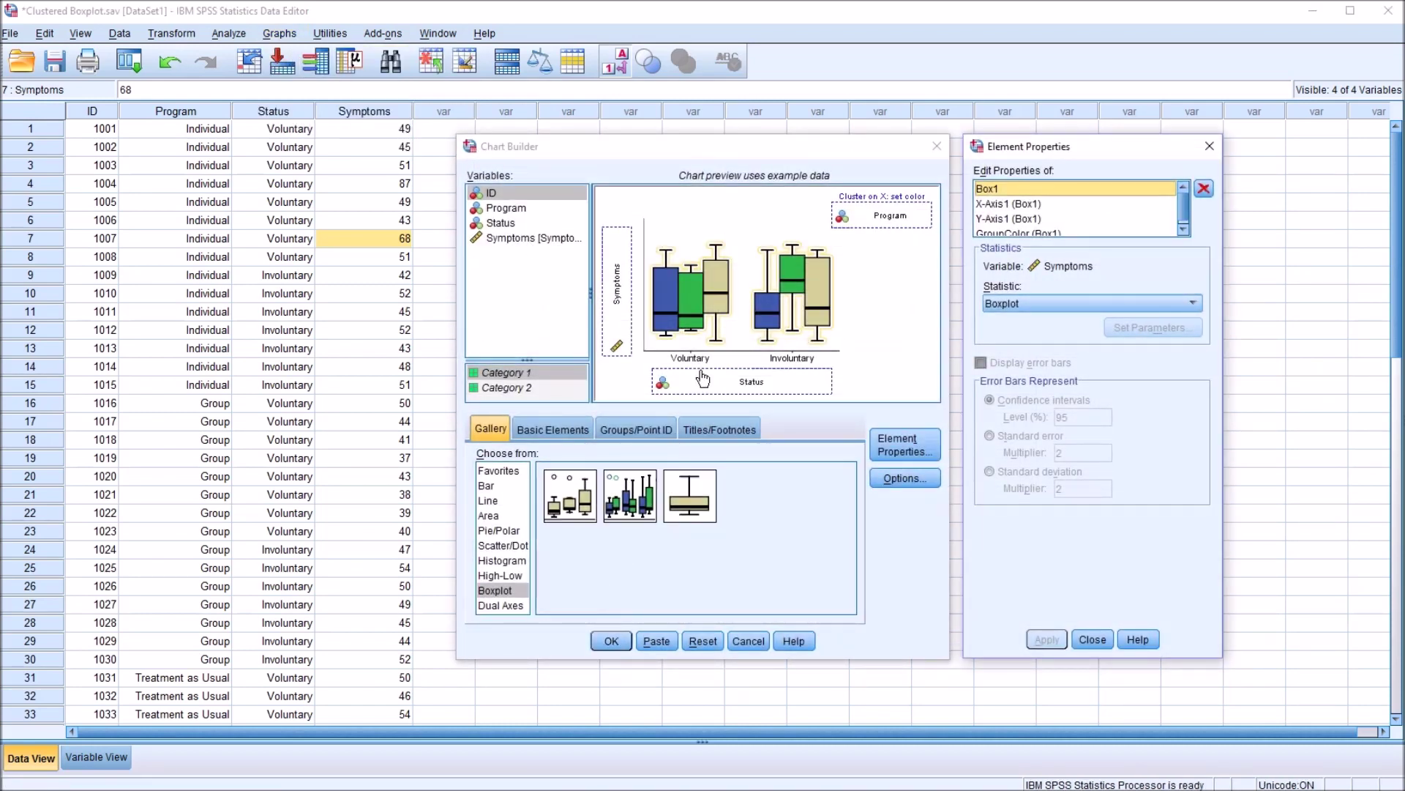
click(605, 642)
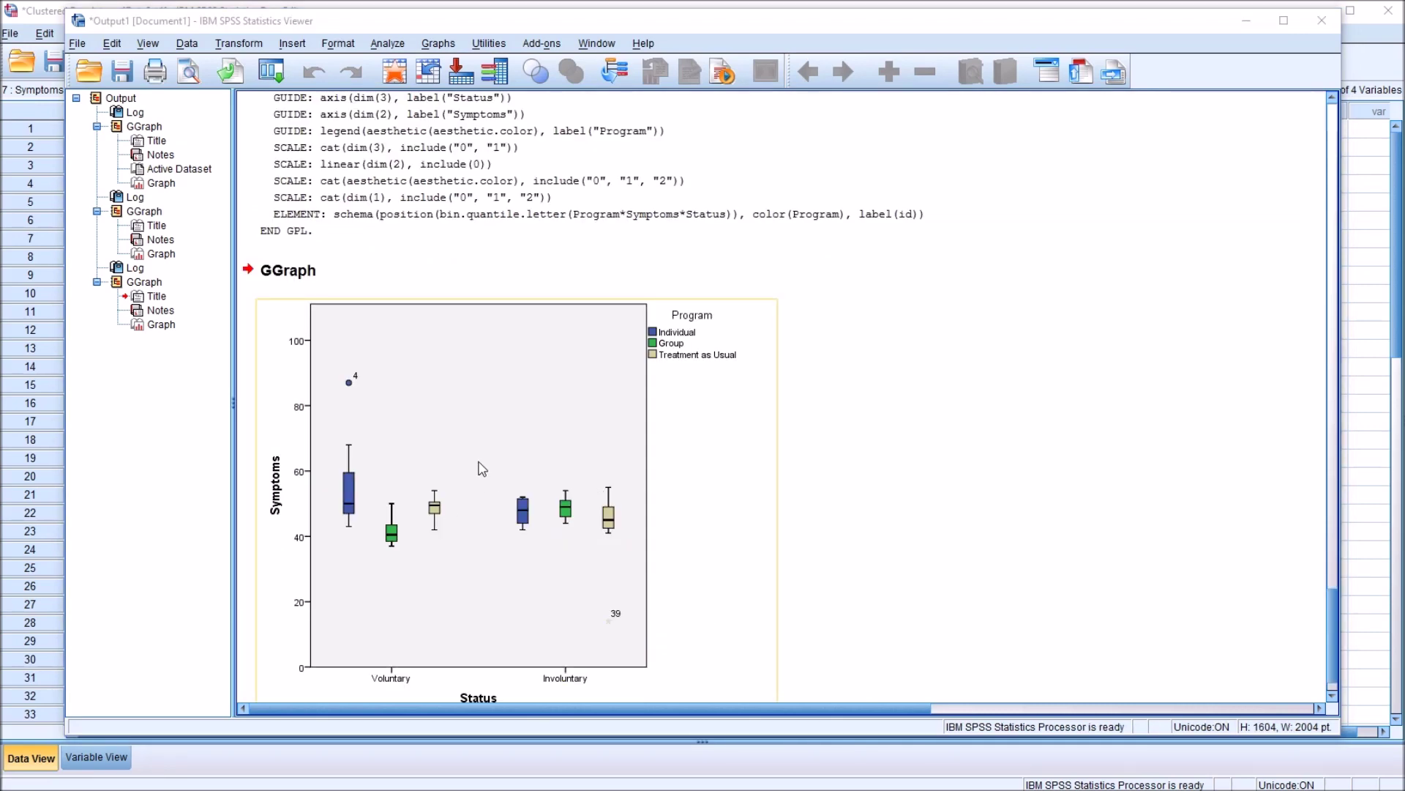
double_click(489, 454)
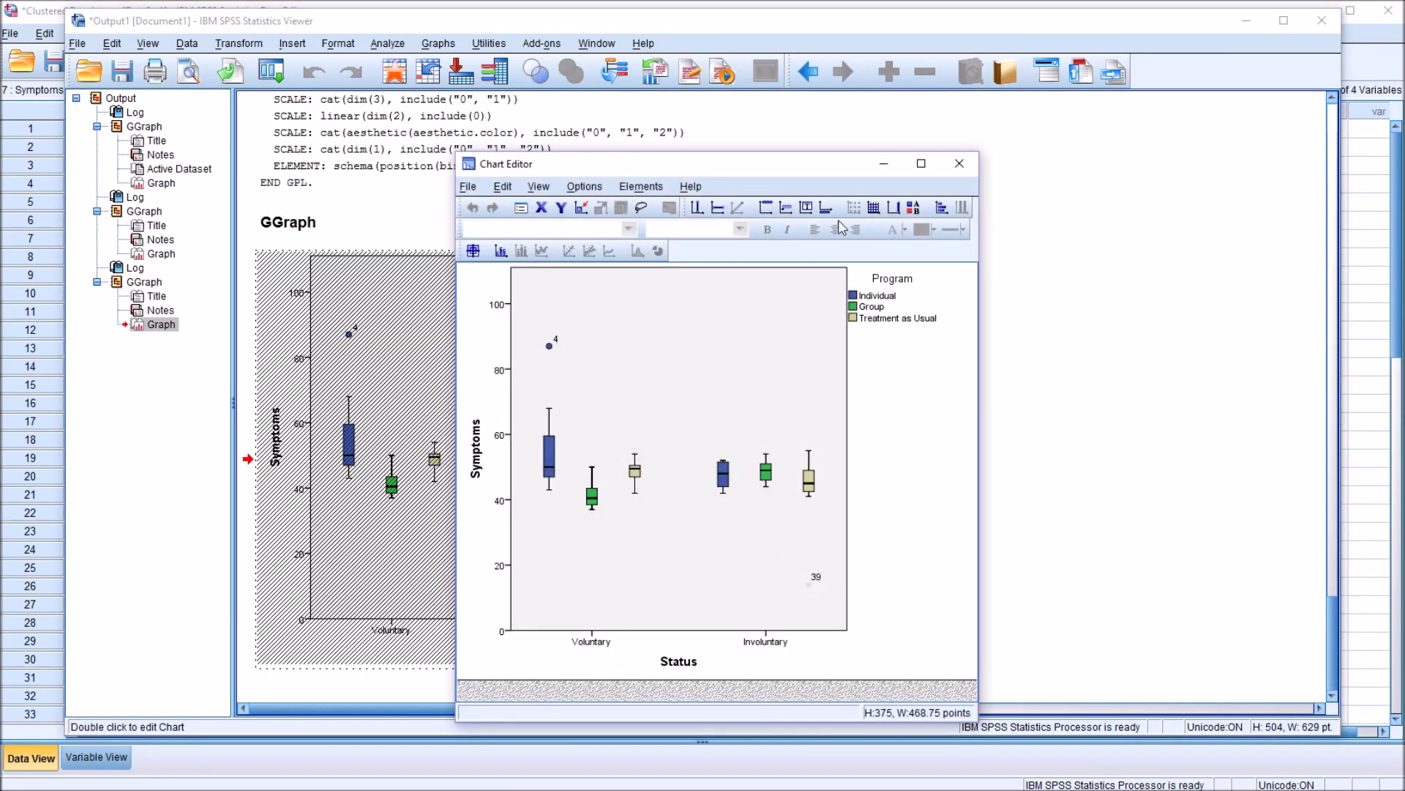
Set the chart height to 2000 points (2000 × 2500) and close Chart Editor.
double_click(691, 549)
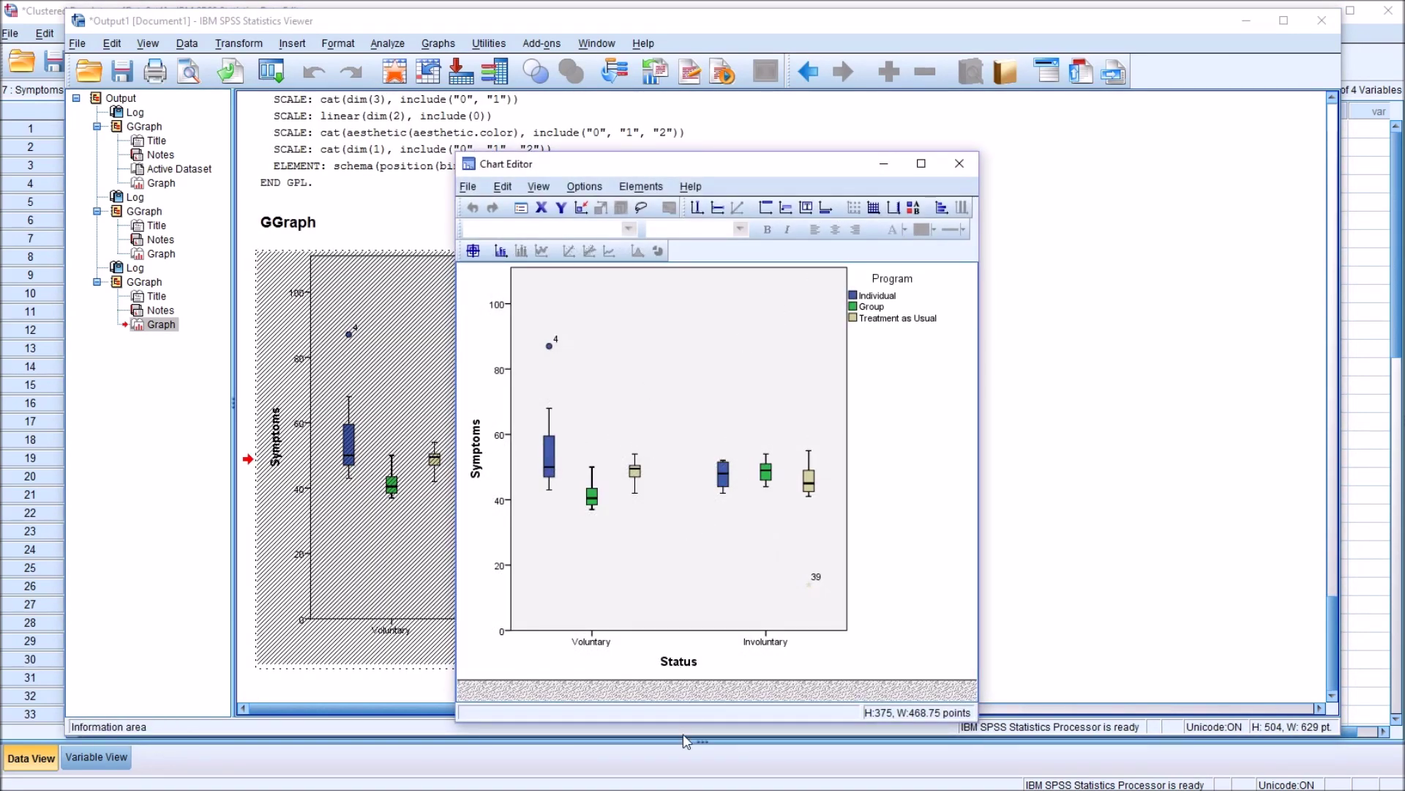
click(1192, 133)
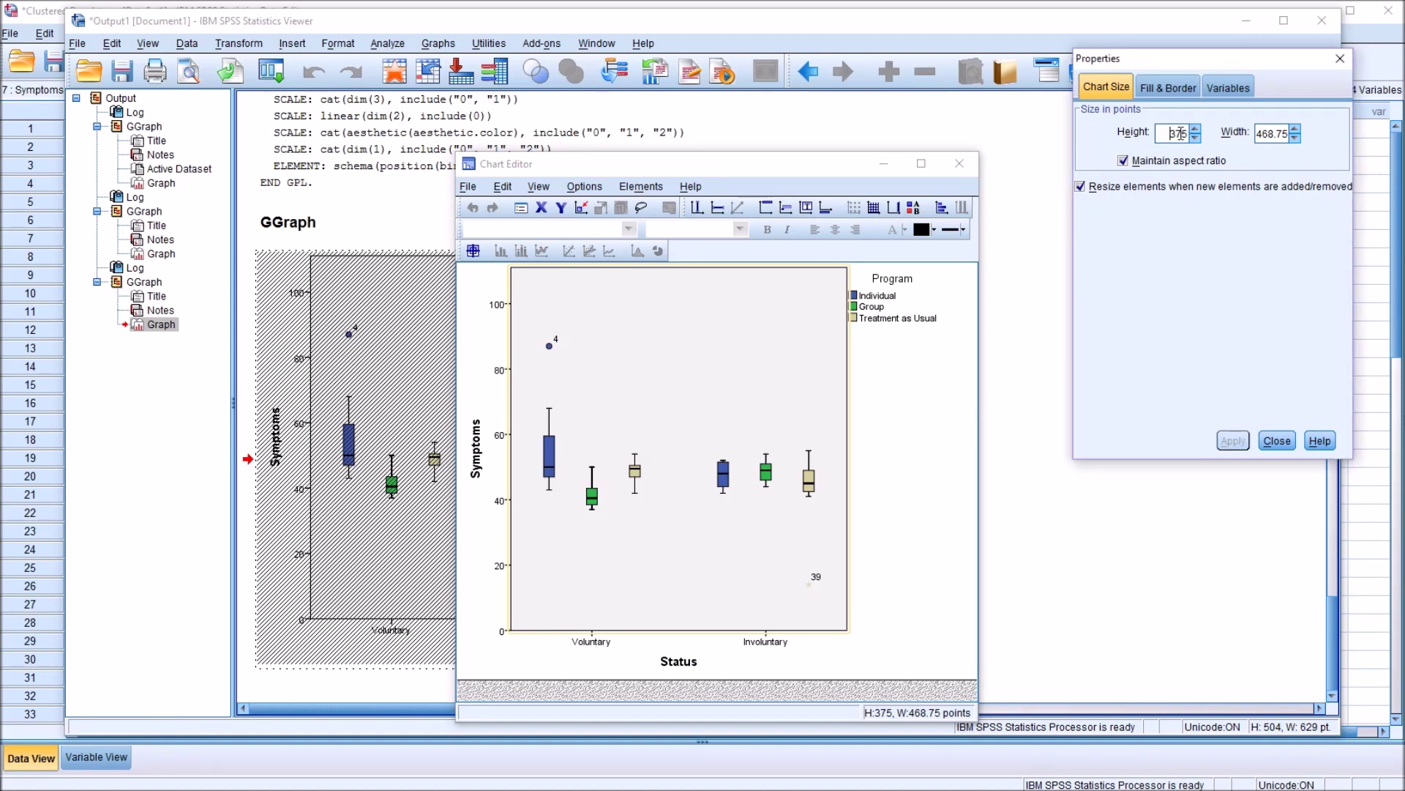
double_click(1180, 134)
text(2000)
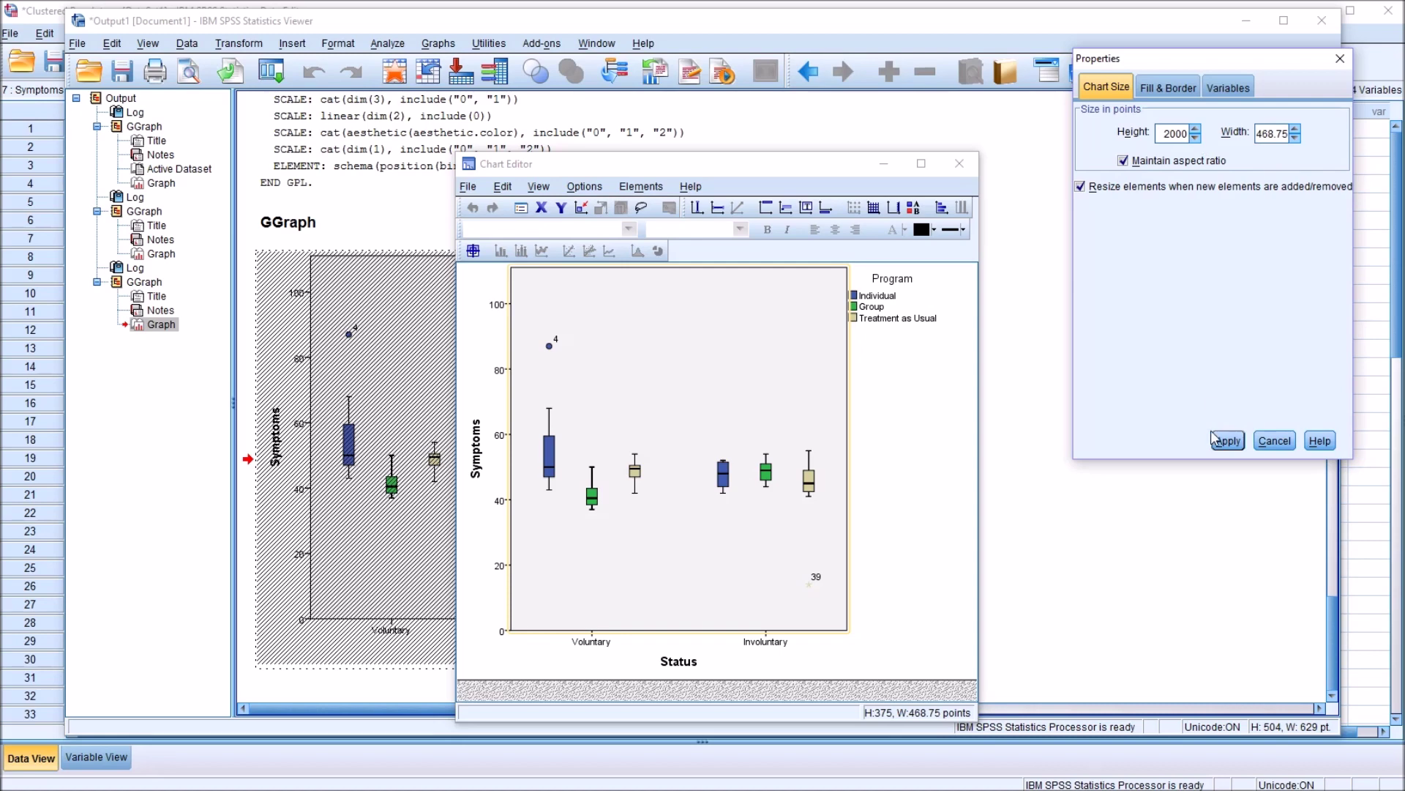
click(1228, 440)
click(1277, 441)
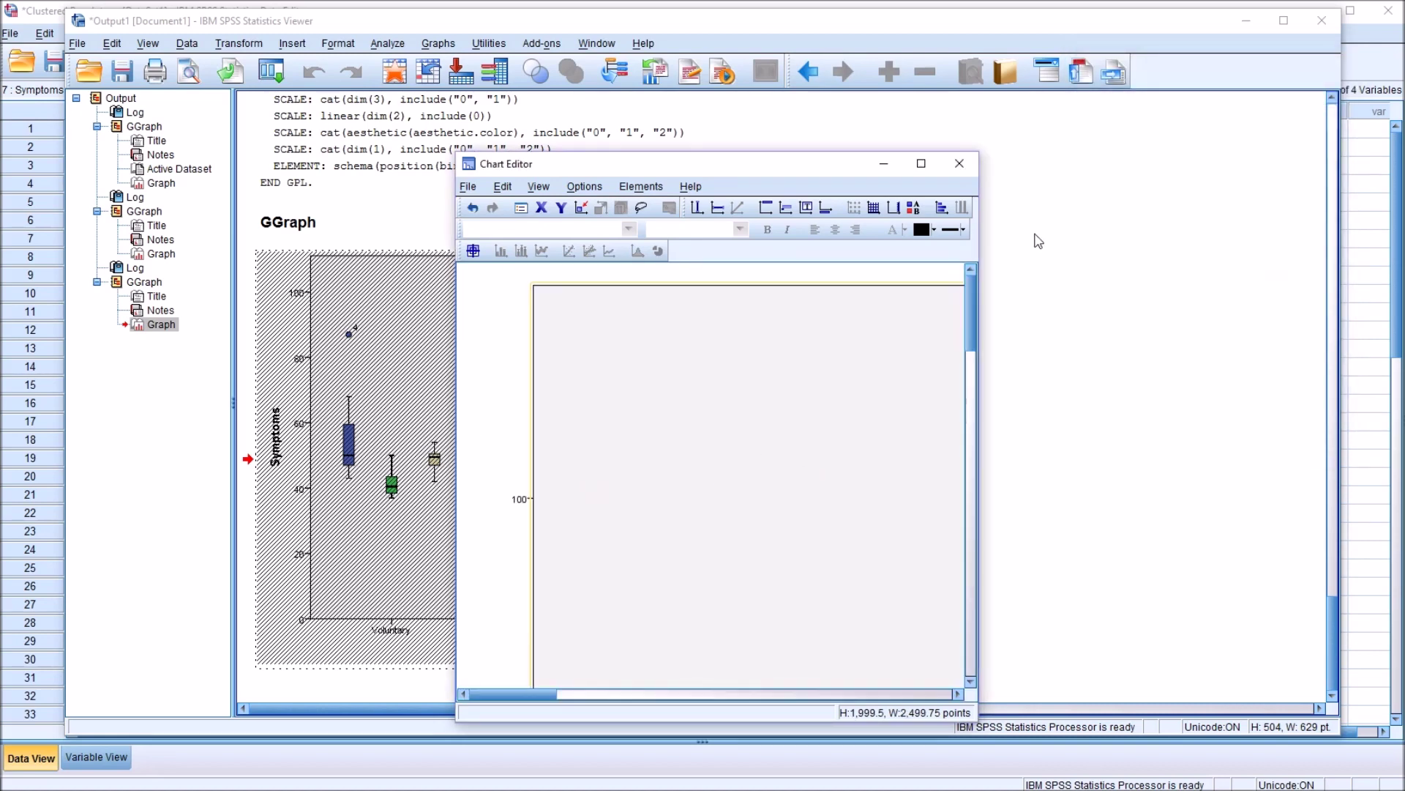
click(960, 163)
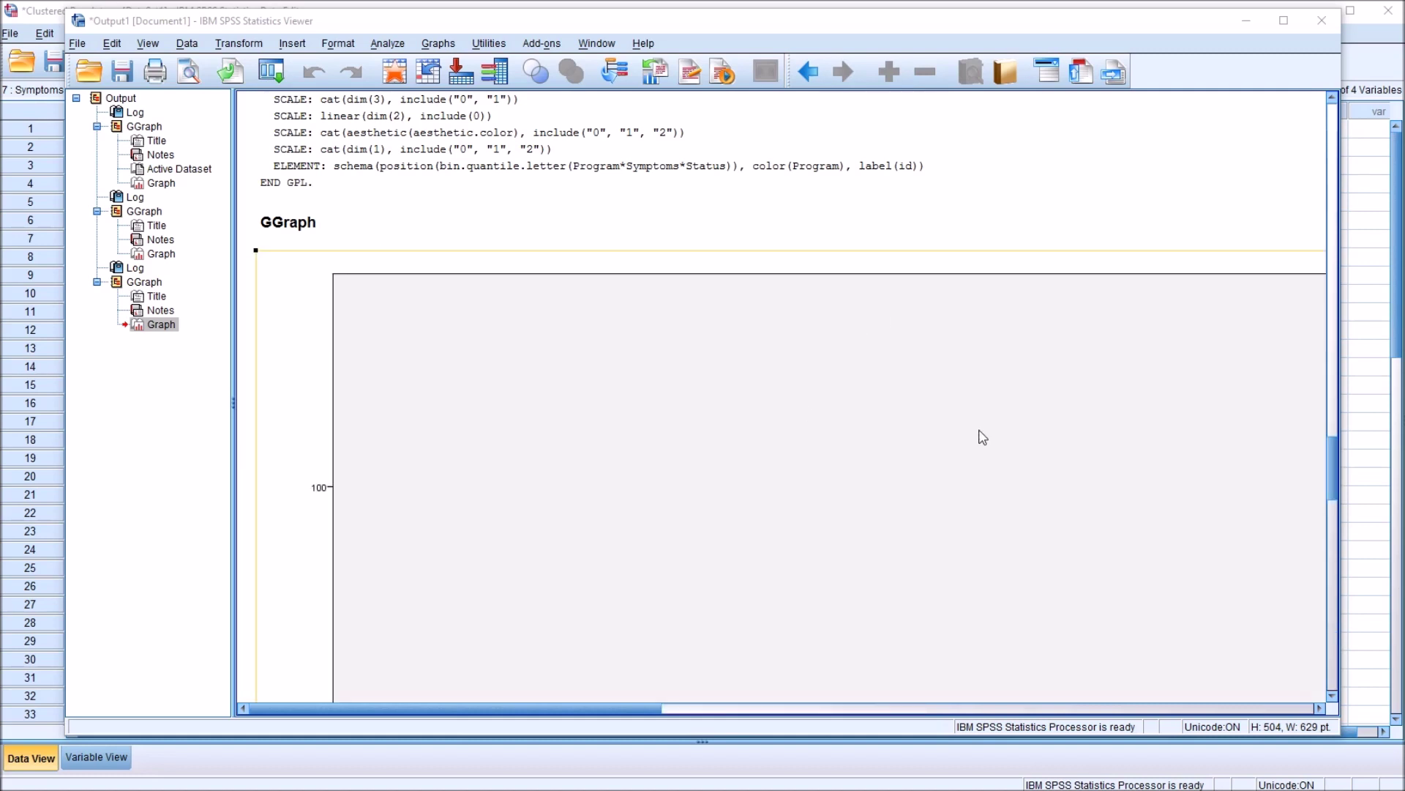
drag(1331, 451, 1324, 545)
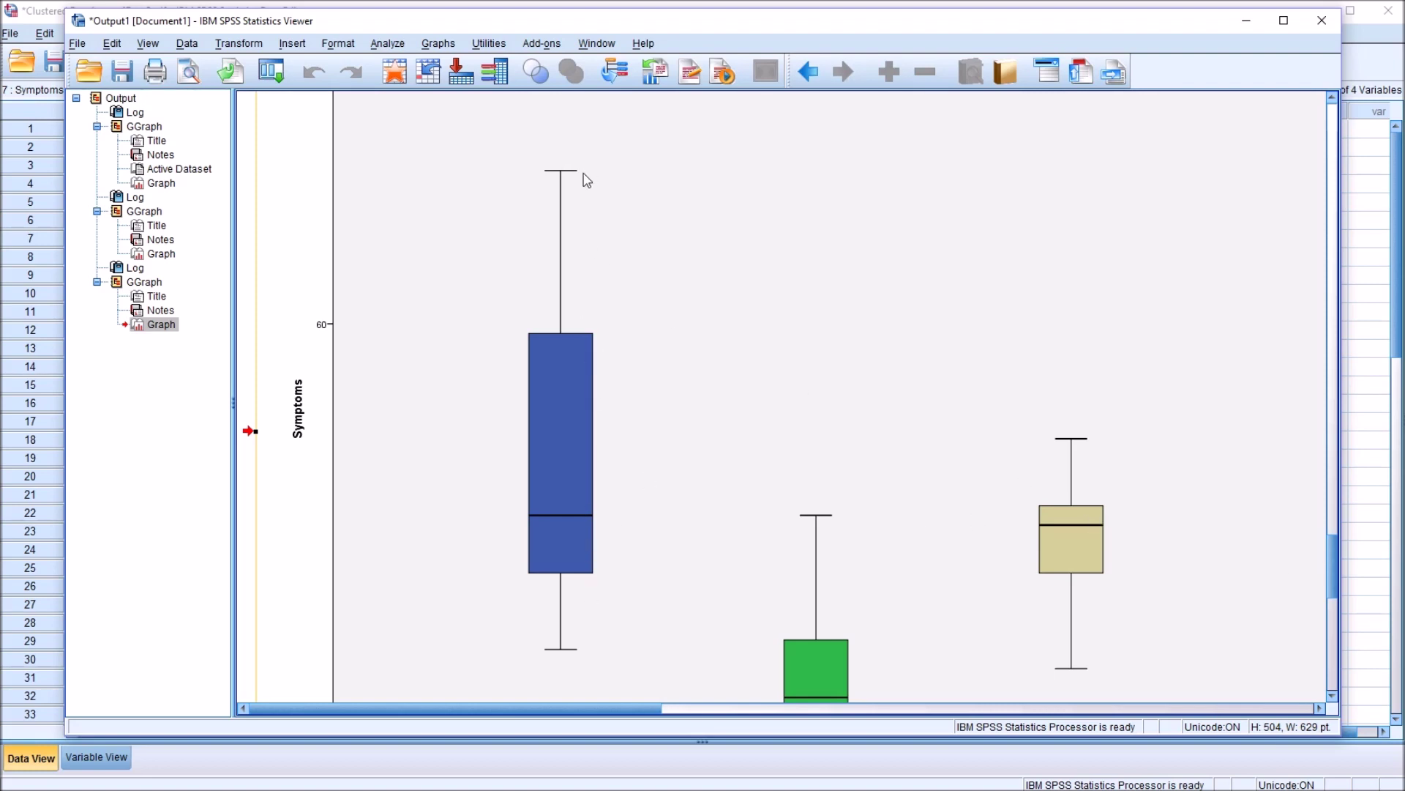
drag(1332, 551, 1328, 507)
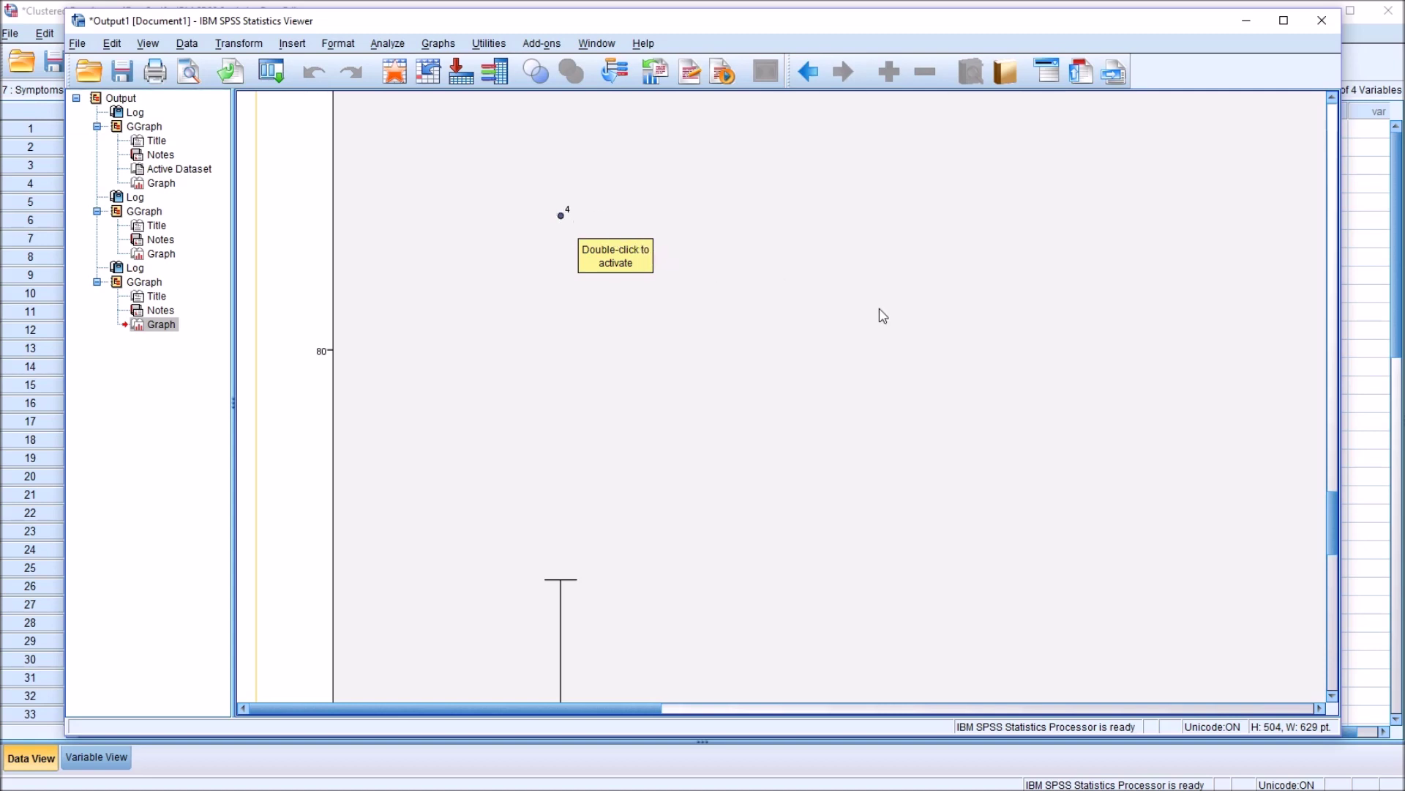
scroll(883, 316, down, 3)
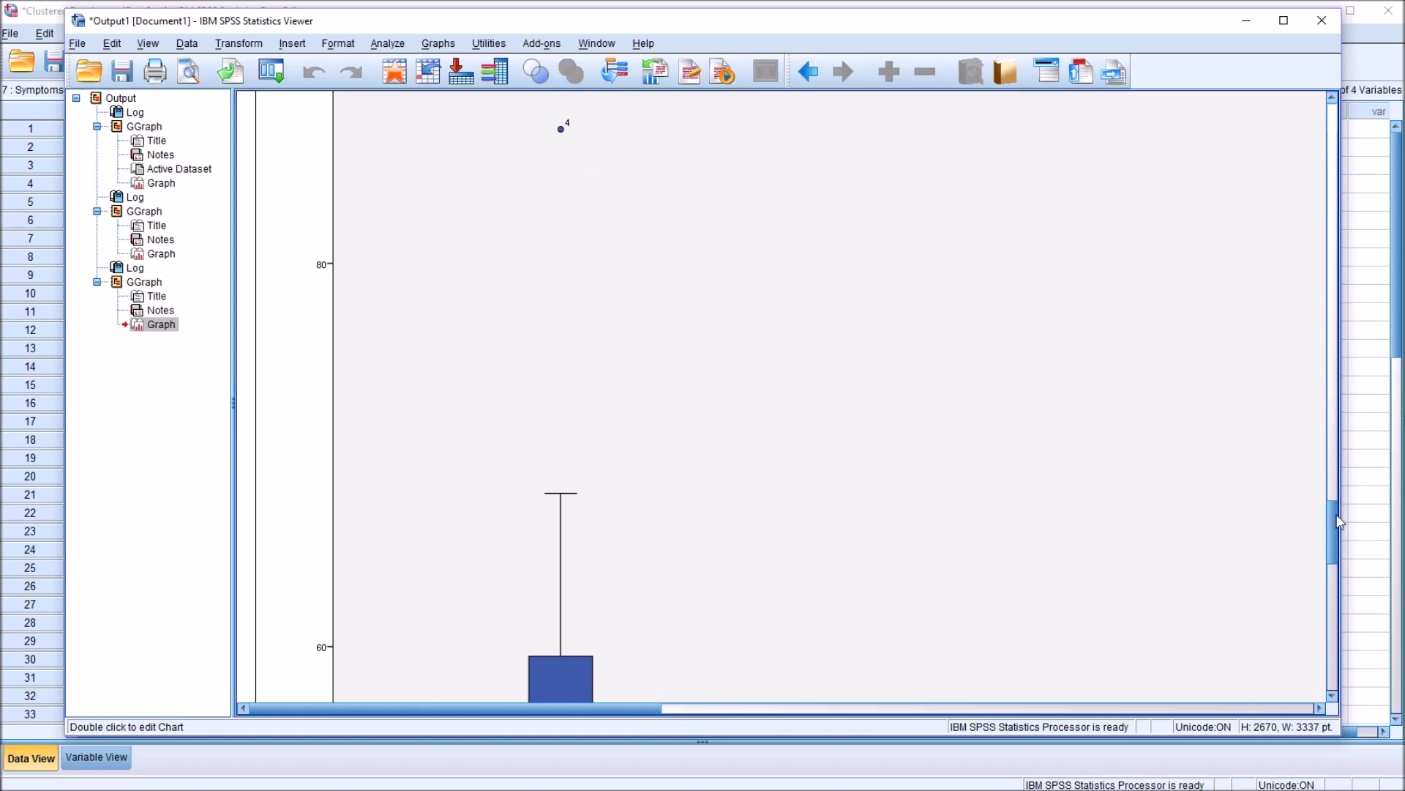
drag(1339, 521, 1326, 551)
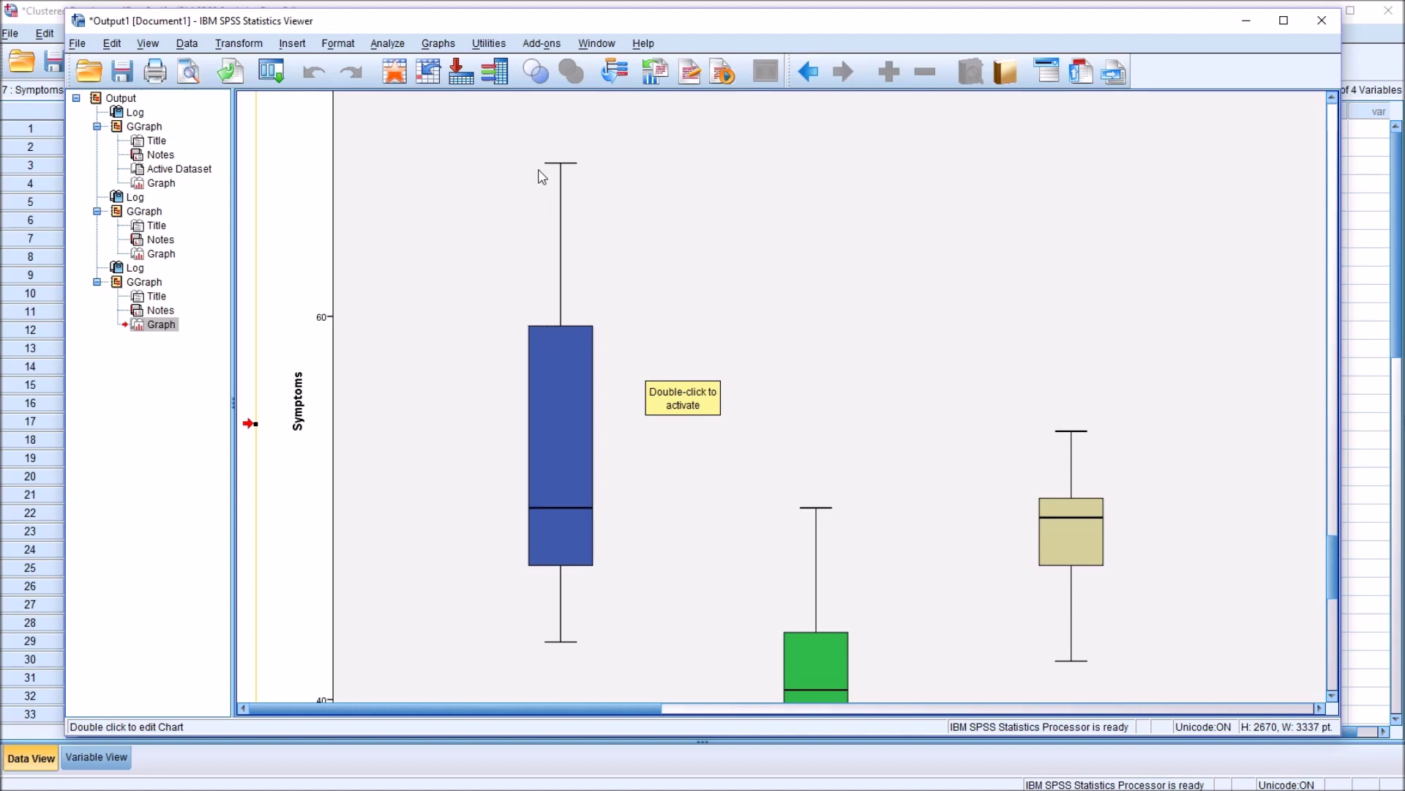
drag(1329, 562, 1326, 525)
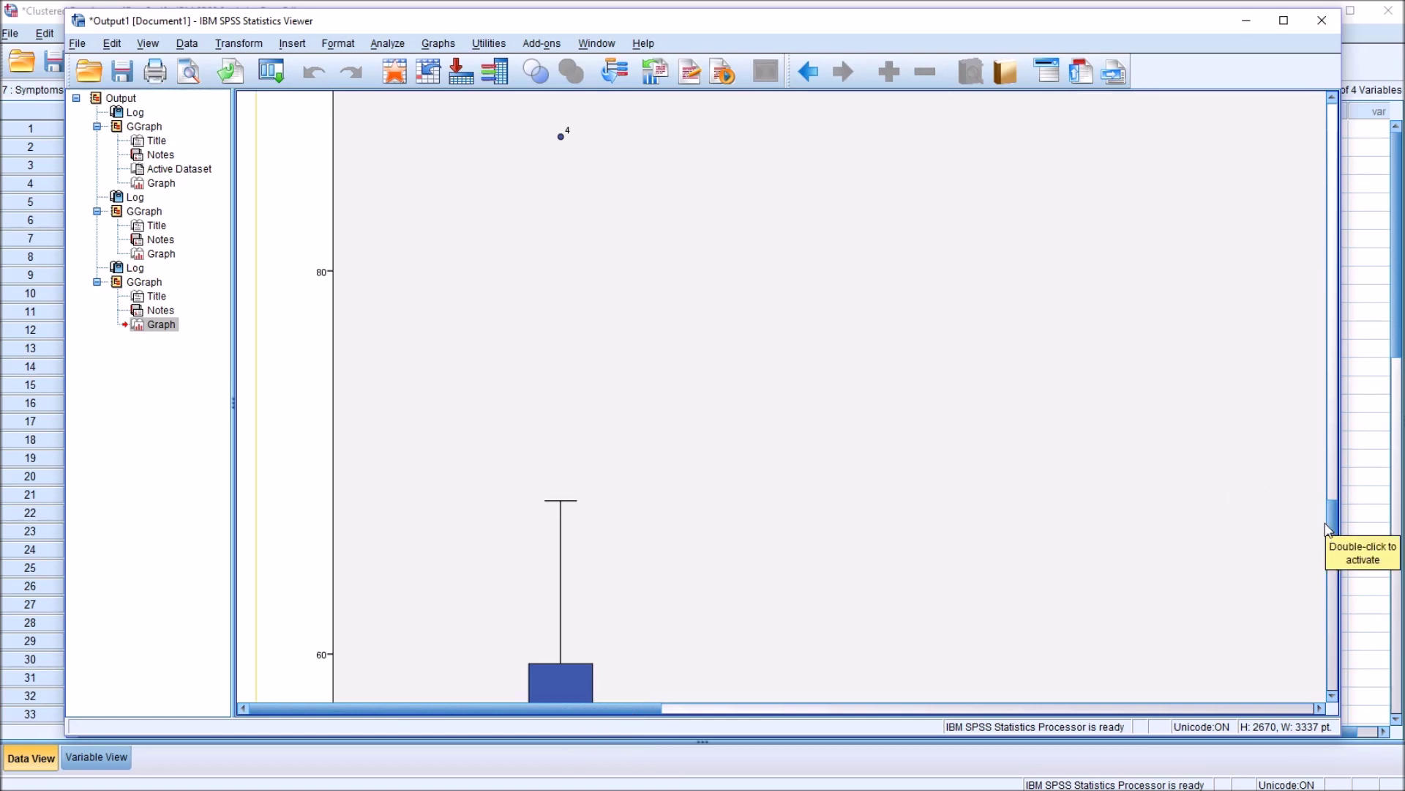
scroll(1334, 533, down, 5)
scroll(969, 367, up, 2)
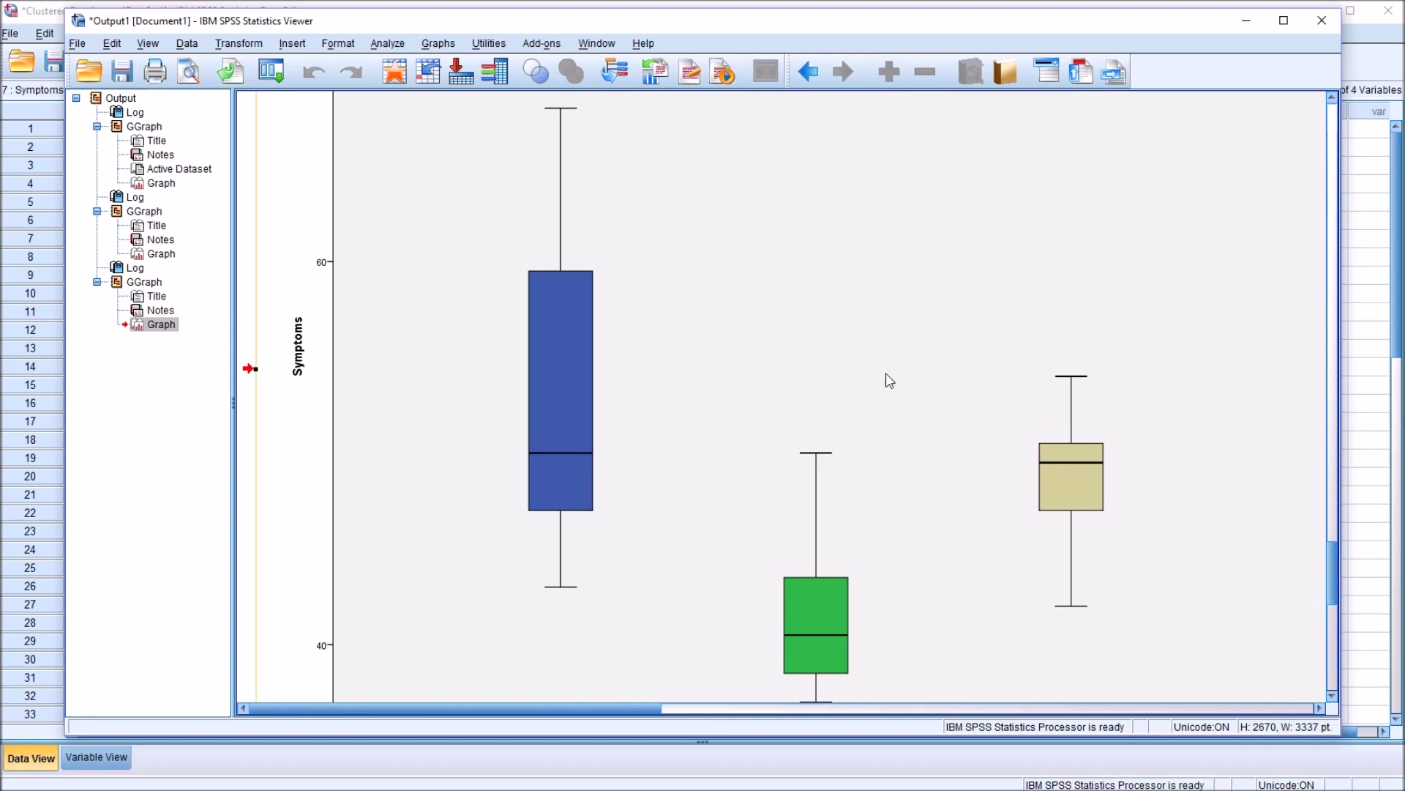
drag(1334, 564, 1322, 590)
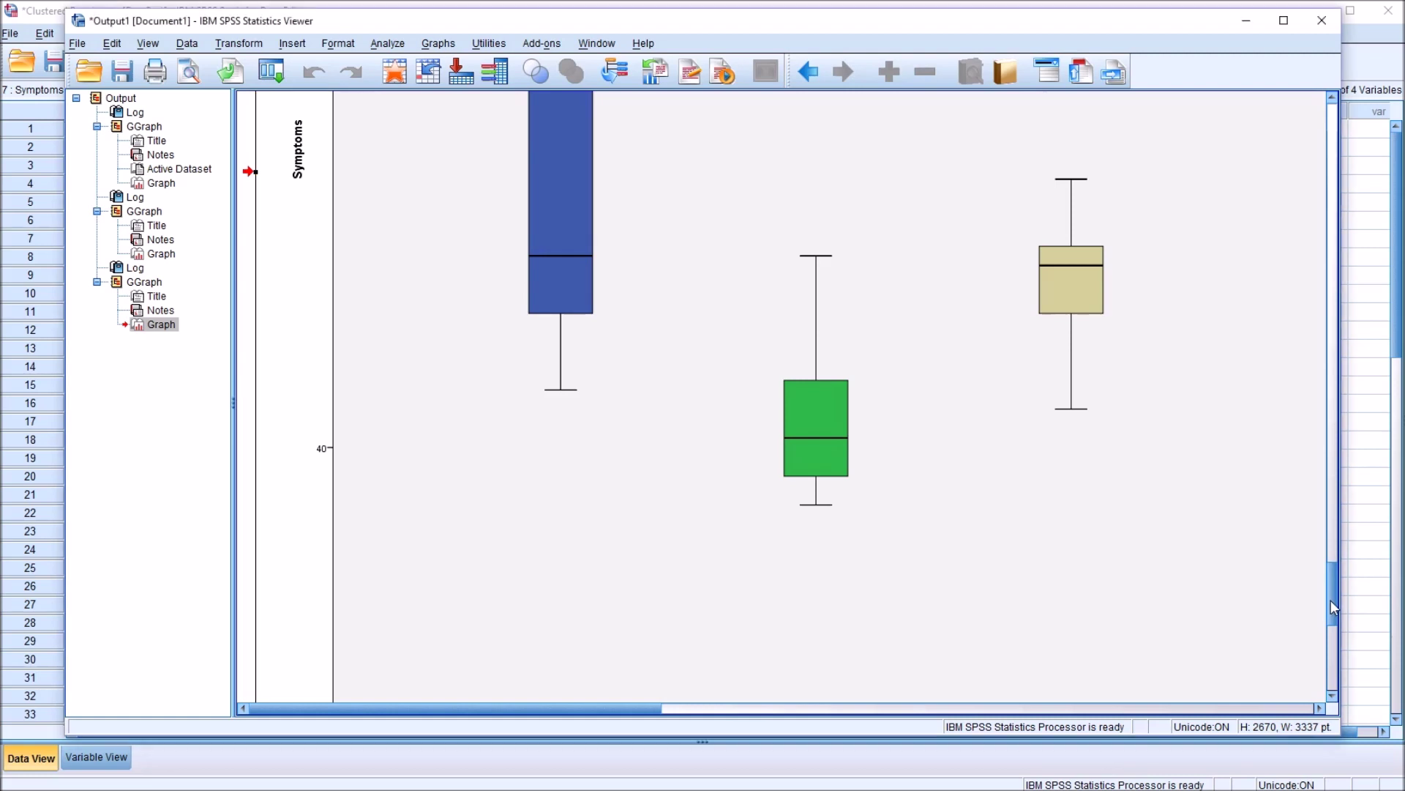
mouse_move(1331, 599)
mouse_down()
mouse_move(1320, 536)
mouse_move(1322, 583)
mouse_up()
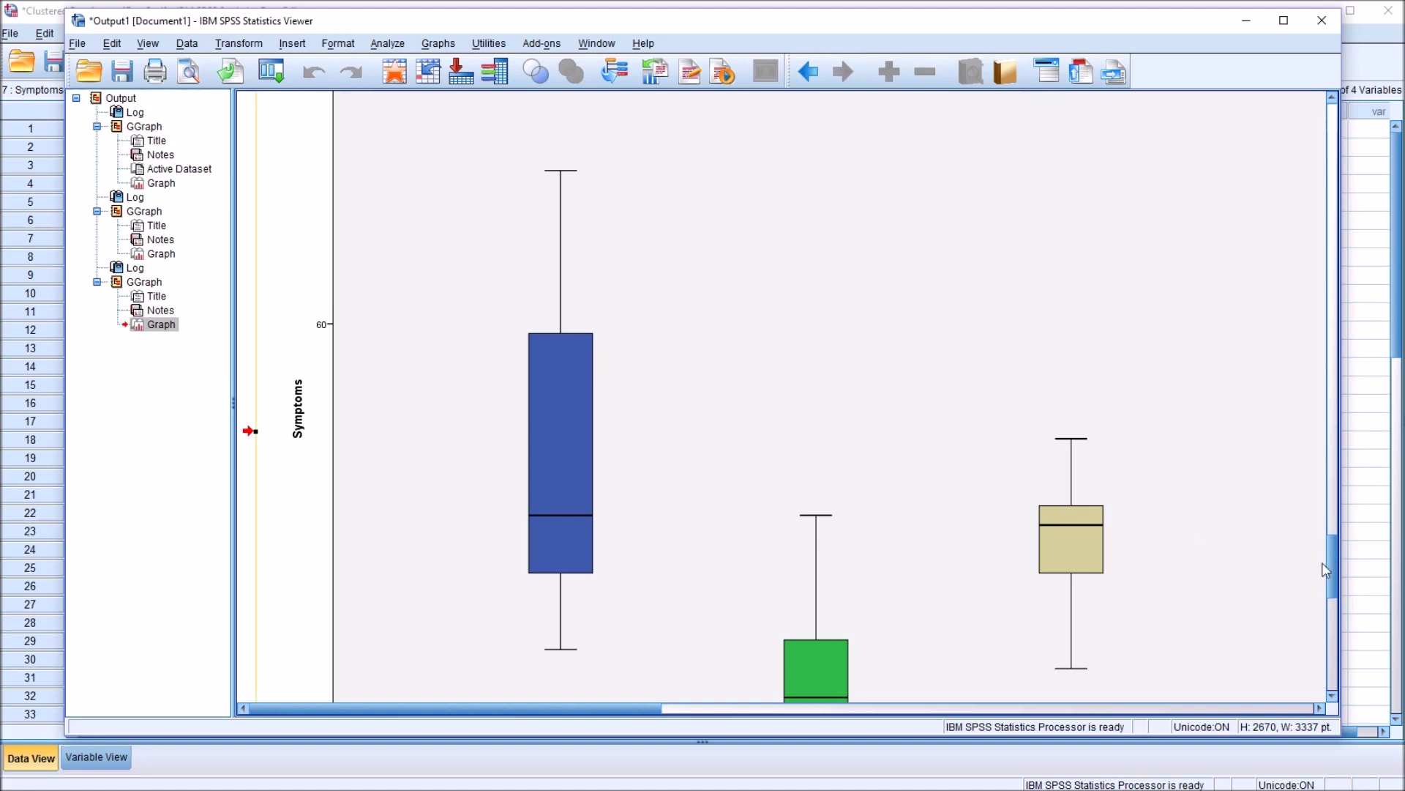
drag(1332, 563, 1329, 564)
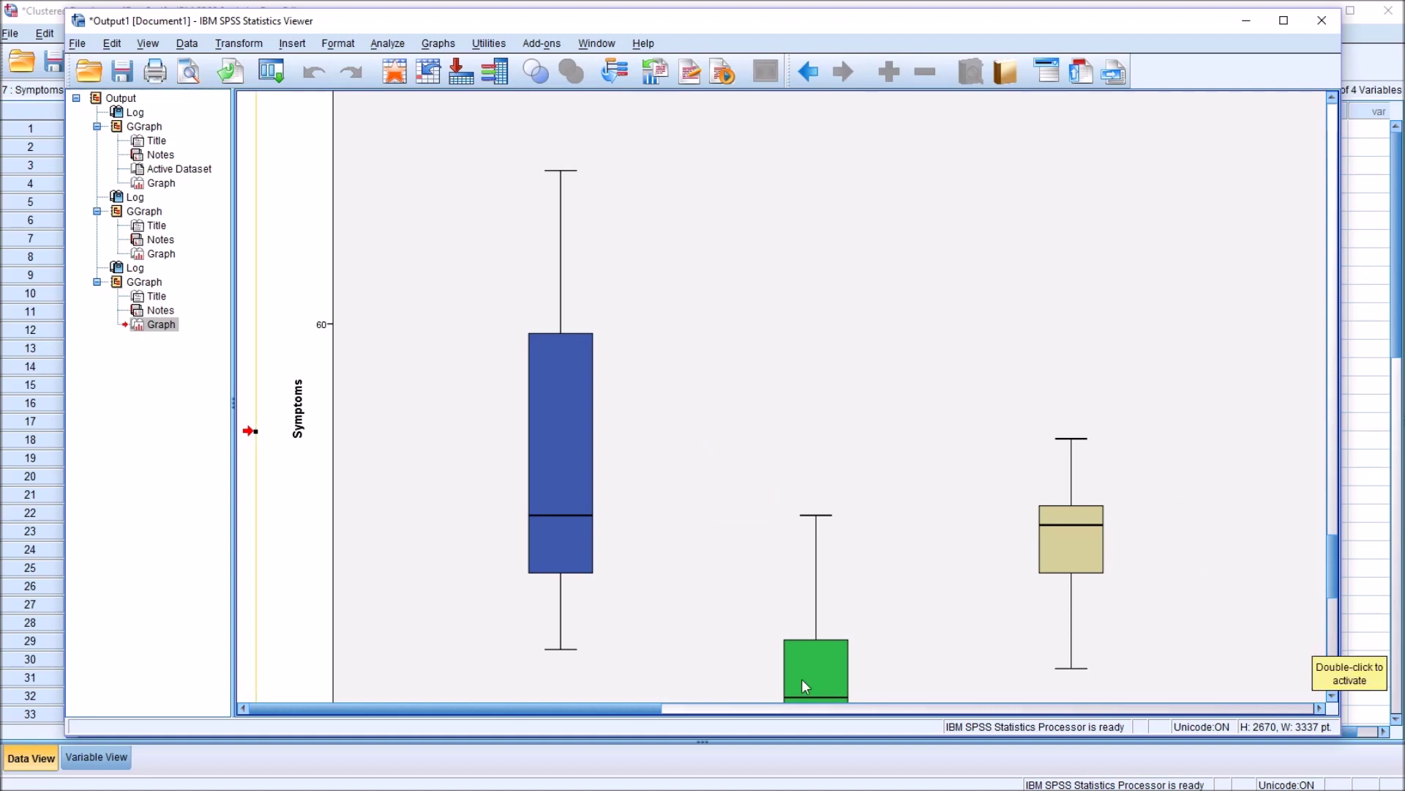
mouse_move(644, 708)
mouse_down()
mouse_move(981, 708)
mouse_move(630, 709)
mouse_up()
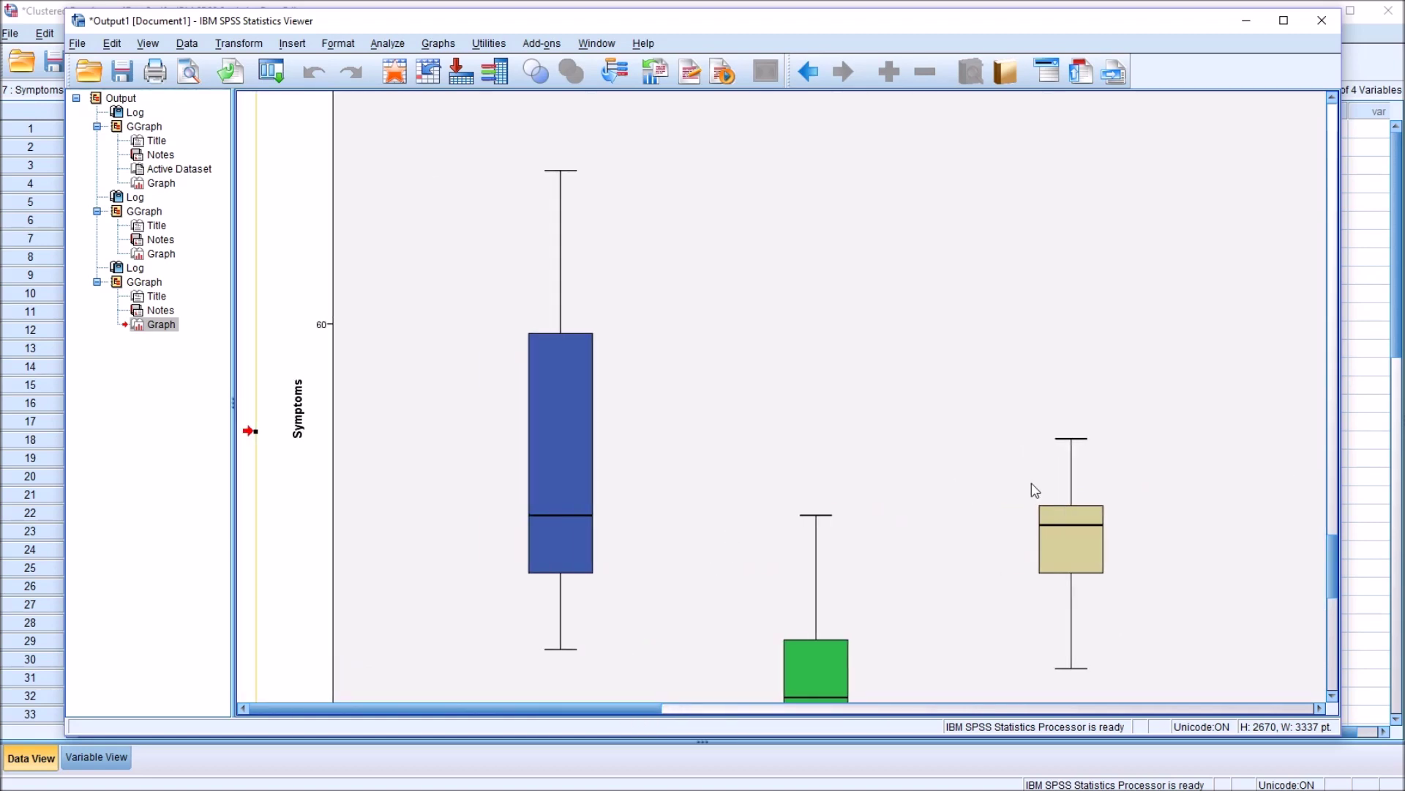